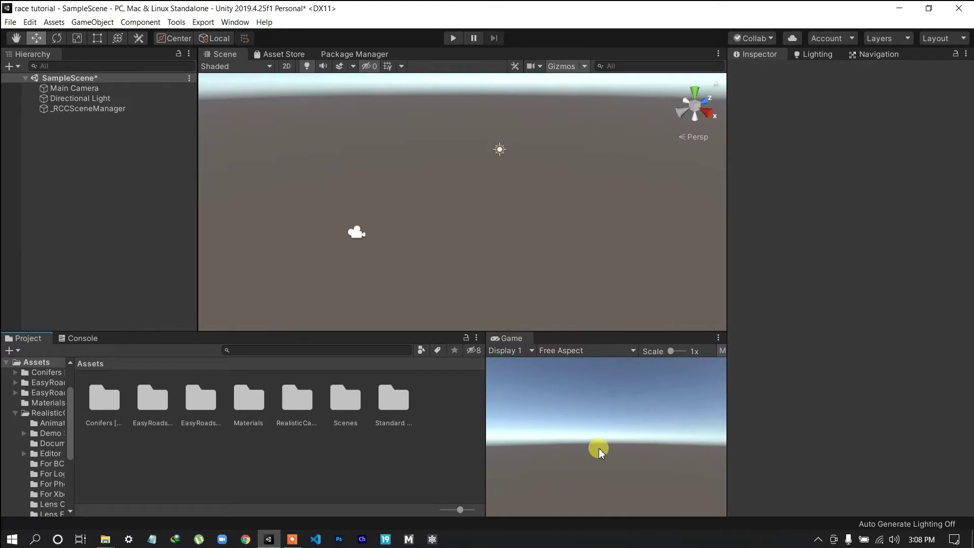
alt+drag(402, 228, 450, 221)
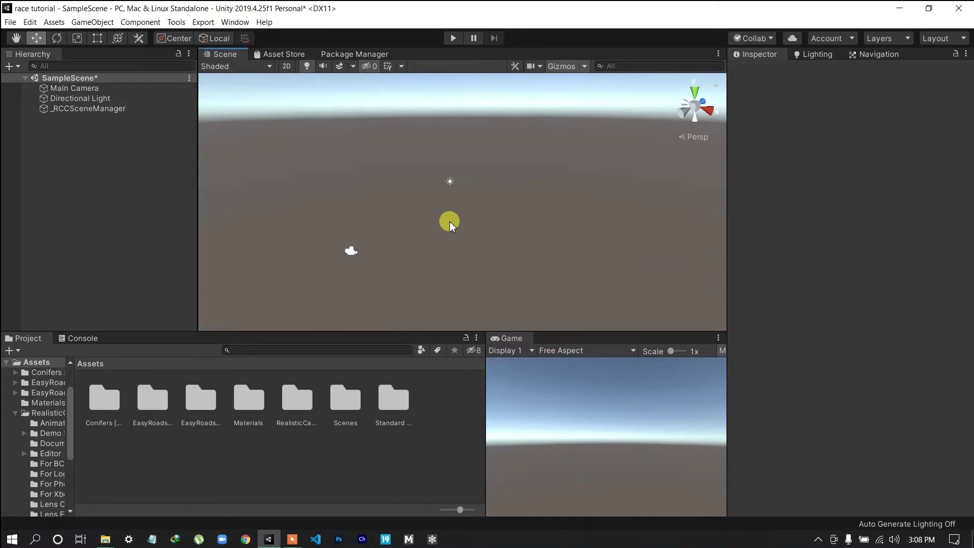
alt+drag(435, 200, 428, 219)
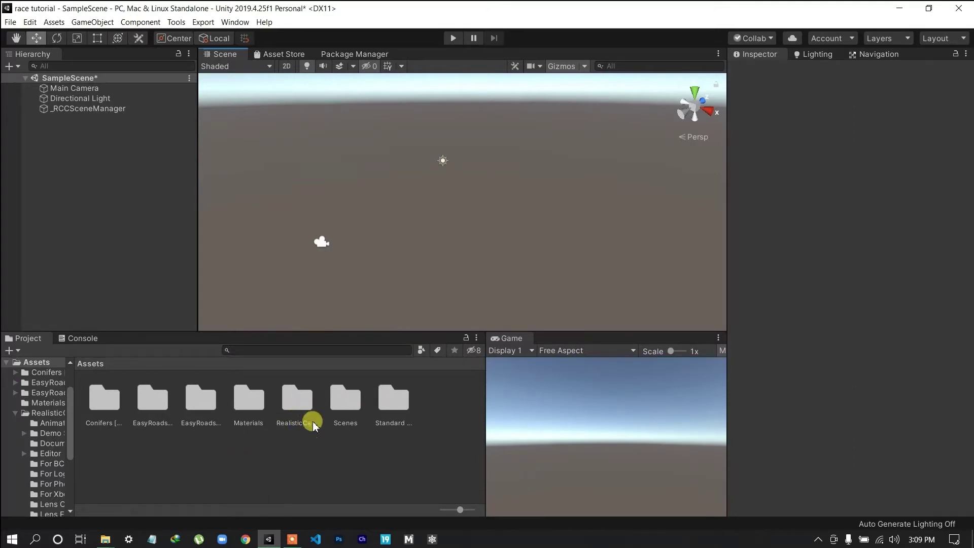
Browse the RealisticCarControllerV3 prefabs and models, checking the Skala and Sedan folders, and open the T-100 Truck model folder
double_click(300, 398)
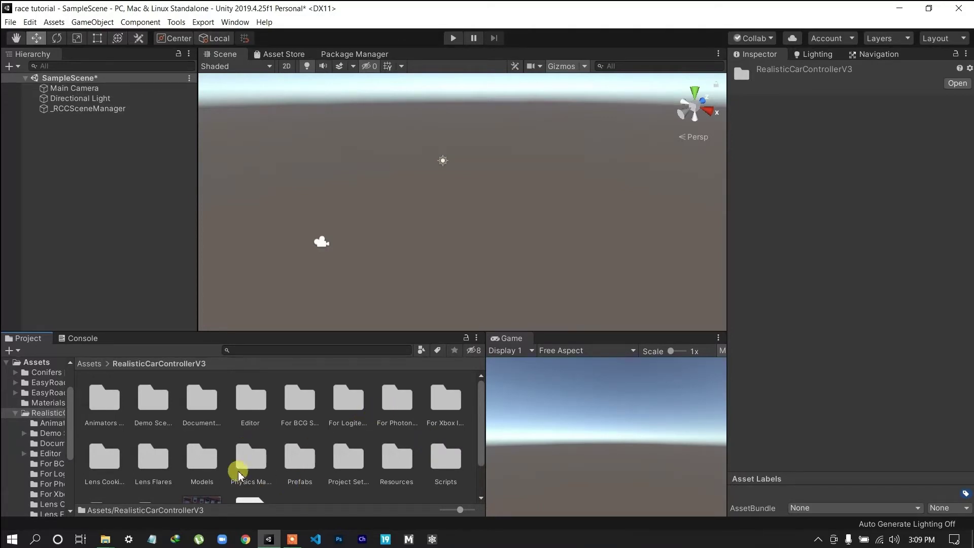
double_click(292, 462)
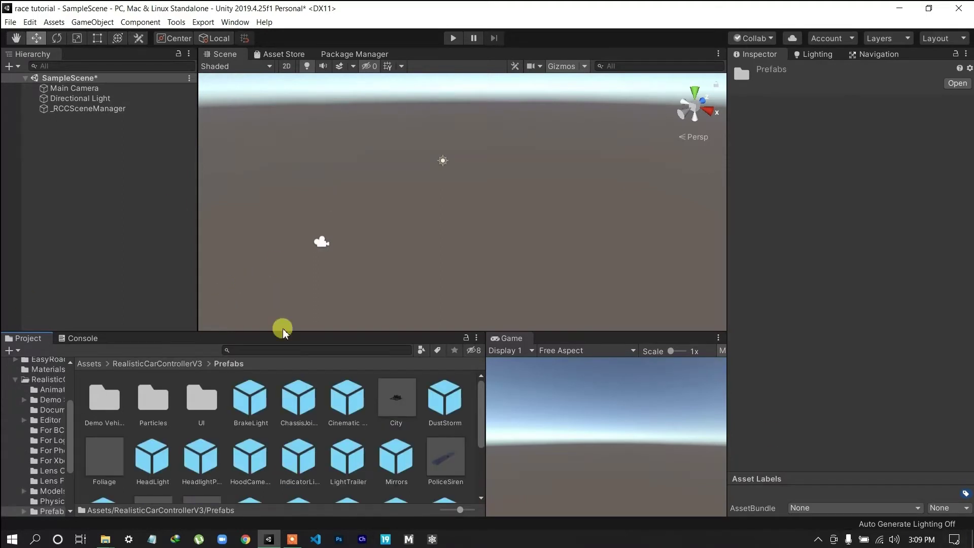
click(150, 369)
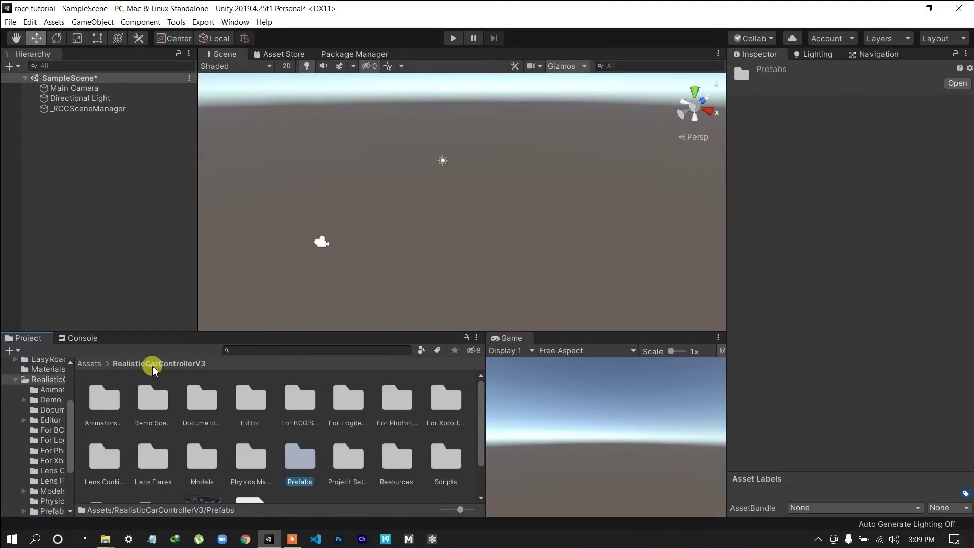
double_click(192, 468)
scroll(285, 472, down, 2)
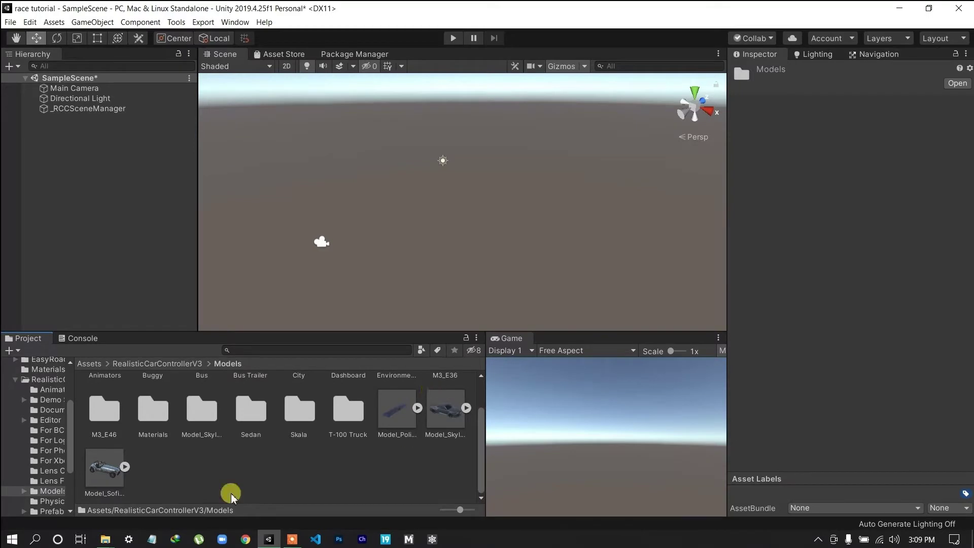
double_click(299, 416)
click(224, 363)
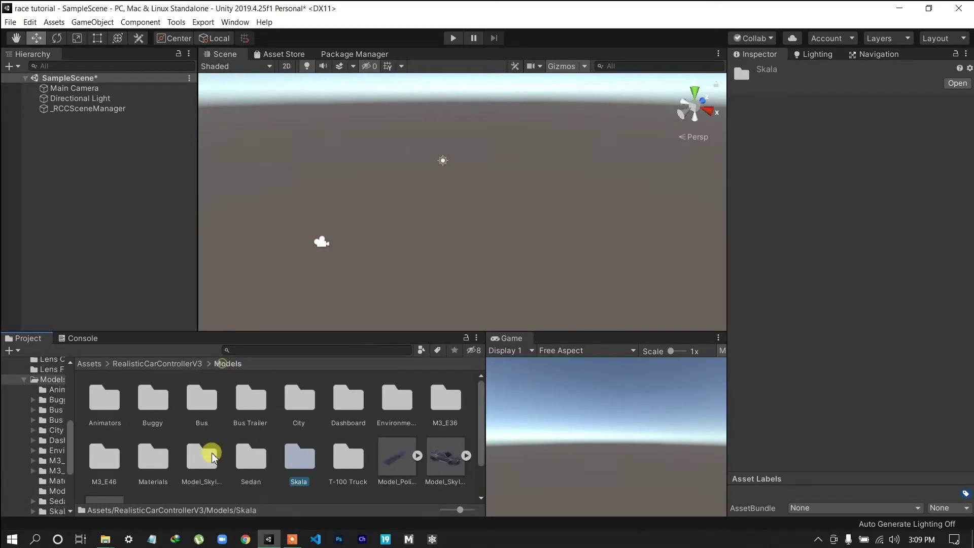
double_click(251, 457)
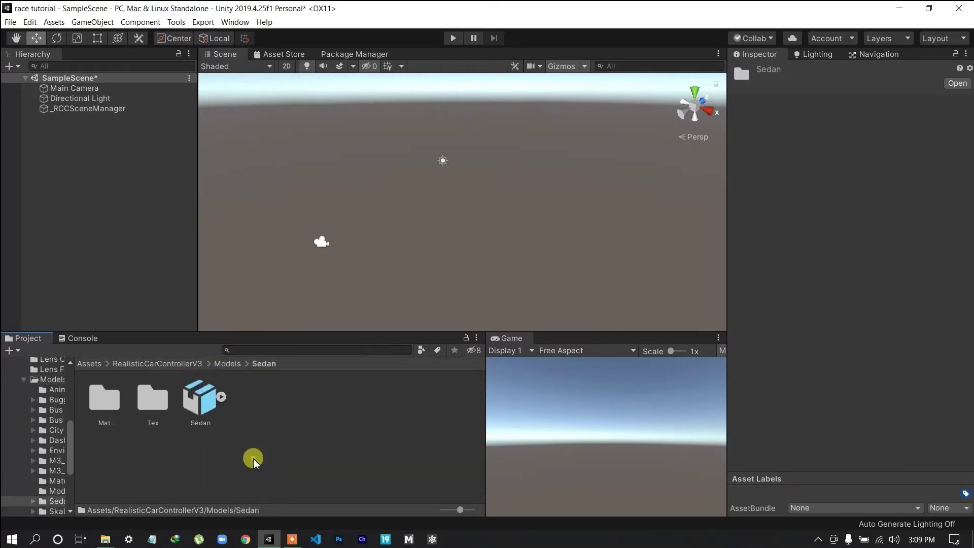
click(217, 371)
double_click(348, 461)
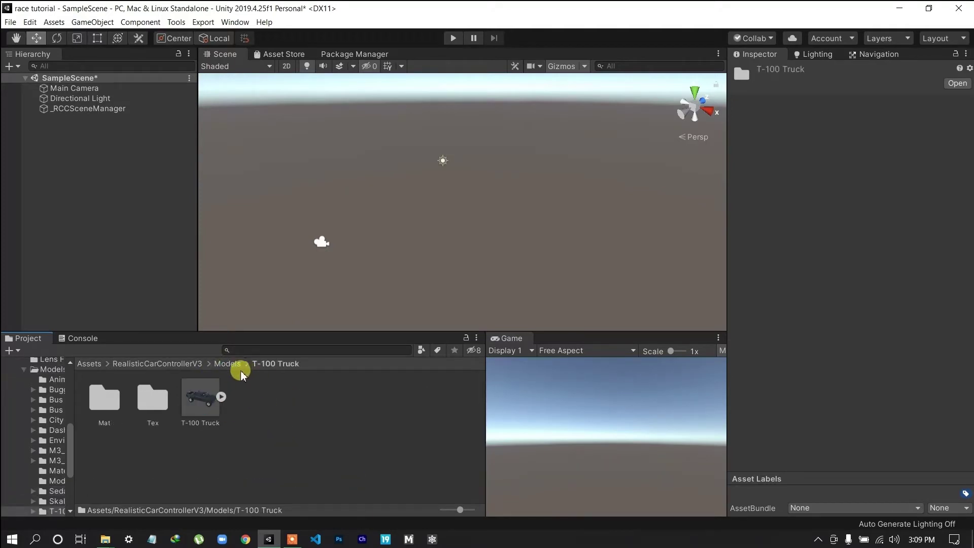
Delete the _RCCSceneManager object from SampleScene
right_click(104, 158)
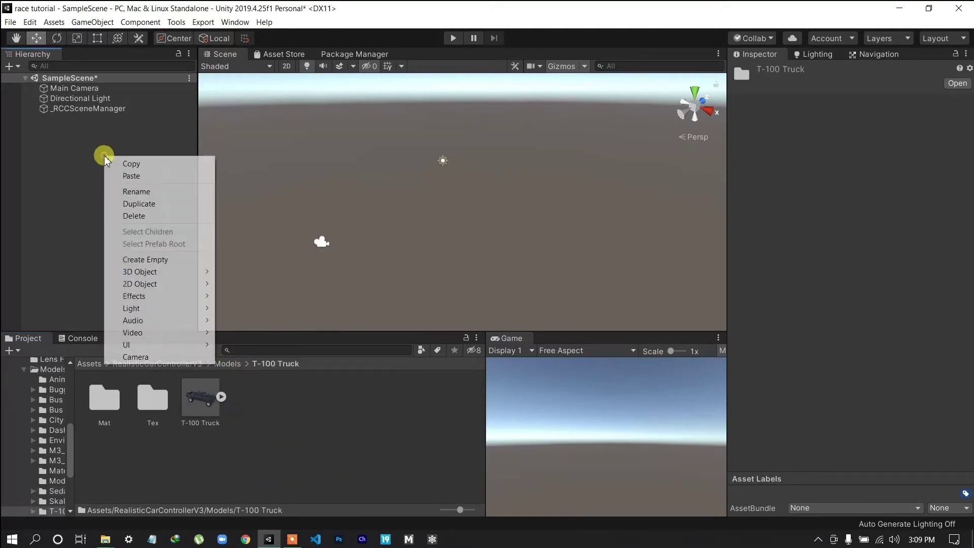
click(87, 131)
click(94, 110)
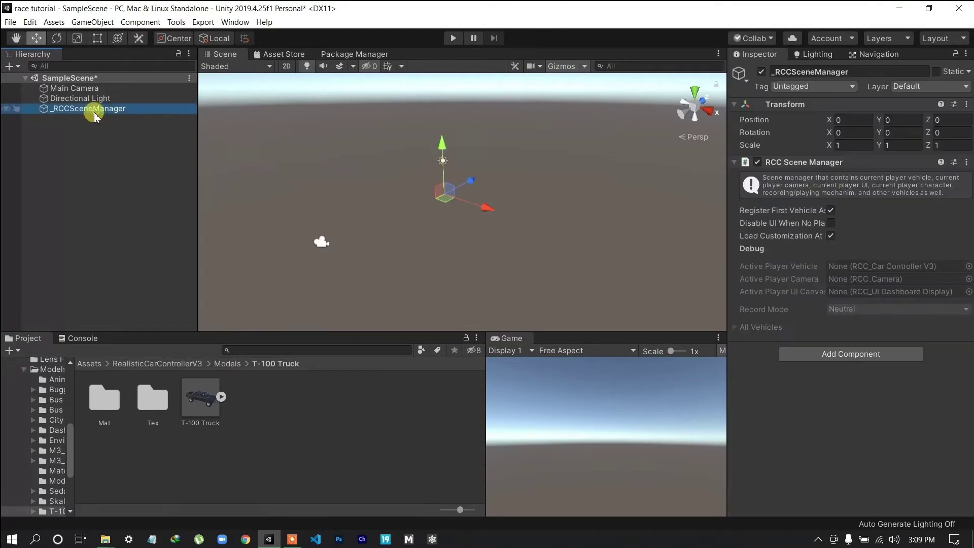
key(Delete)
Create a 3D plane in the scene and scale it up uniformly into a large ground surface
right_click(94, 109)
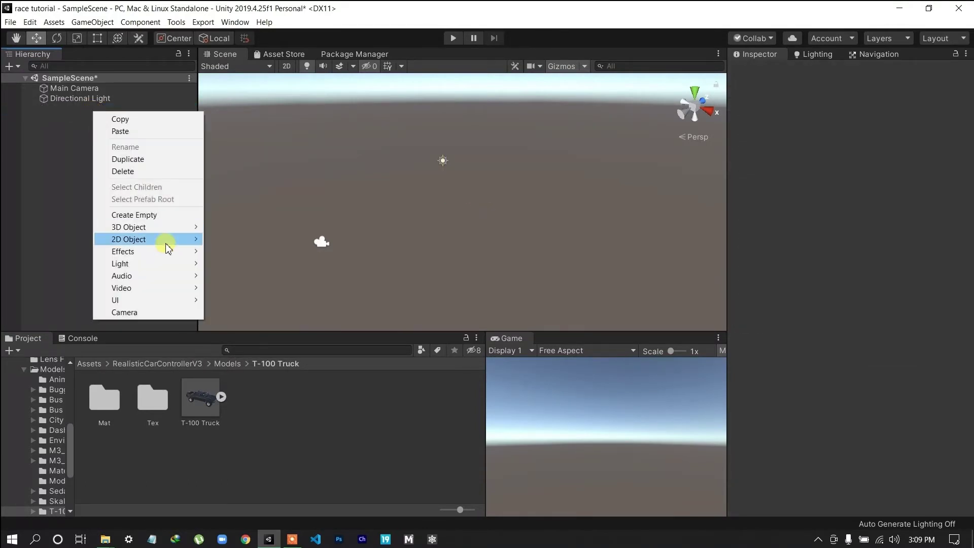
mouse_move(162, 228)
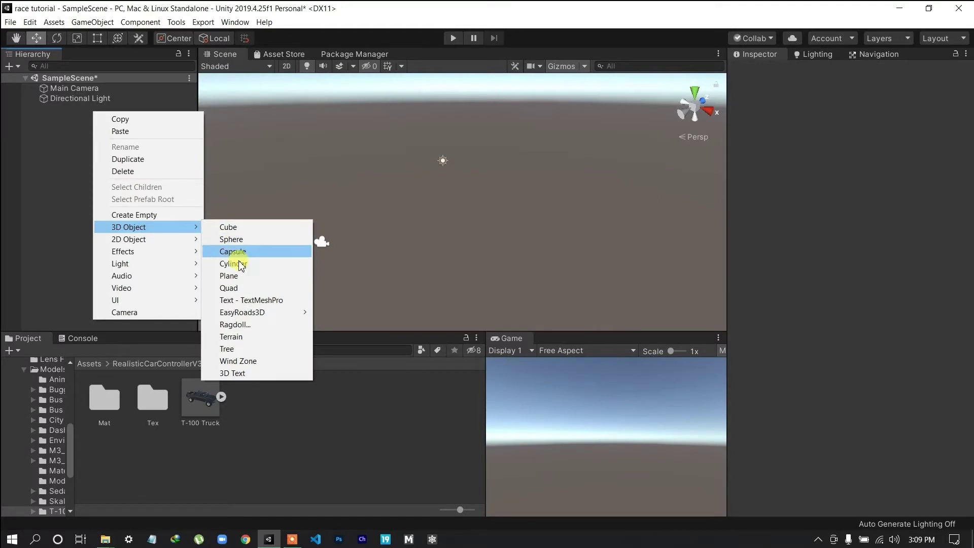
click(239, 276)
key(r)
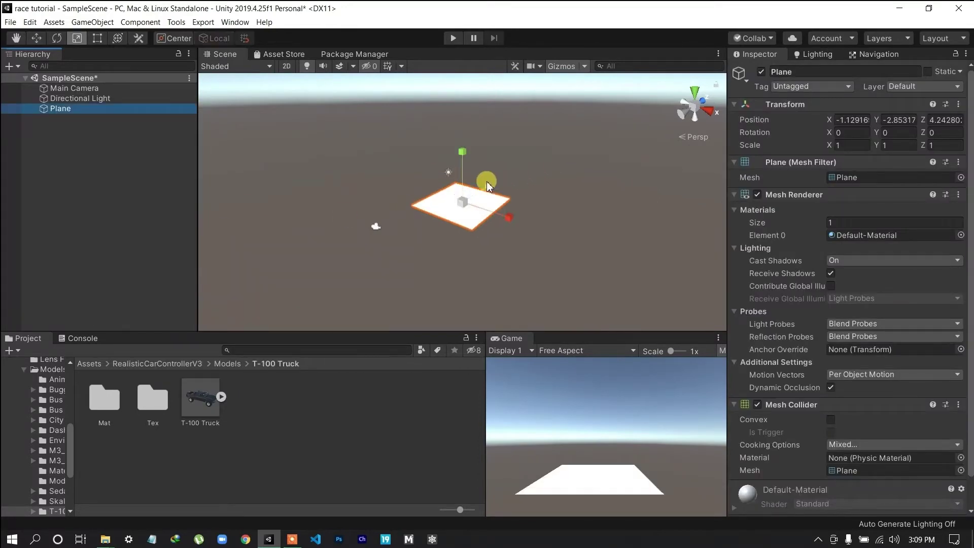
drag(460, 200, 698, 312)
click(292, 248)
Place the T-100 Truck model from the project assets onto the ground plane in the scene
scroll(292, 248, up, 3)
middle_drag(323, 242, 387, 159)
drag(194, 419, 515, 246)
scroll(452, 251, up, 2)
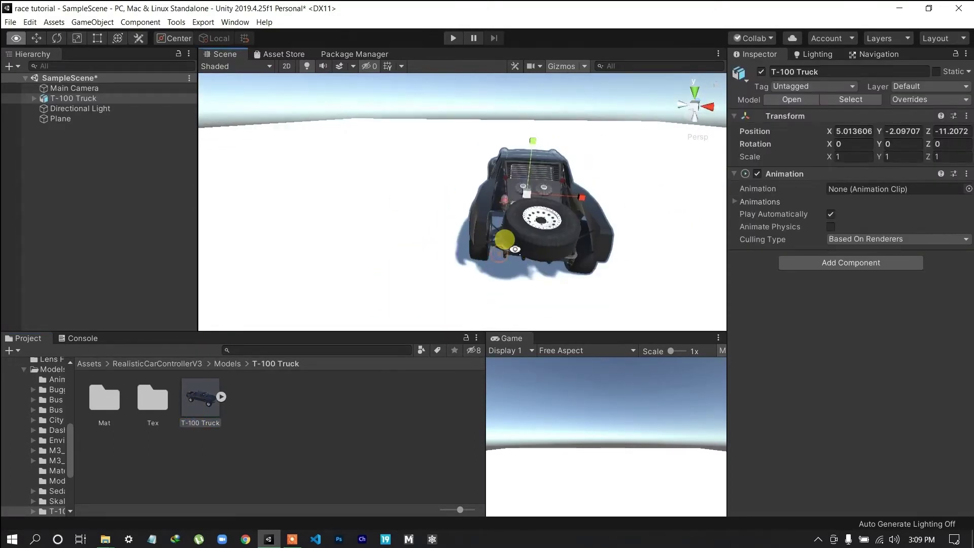
middle_drag(627, 202, 604, 231)
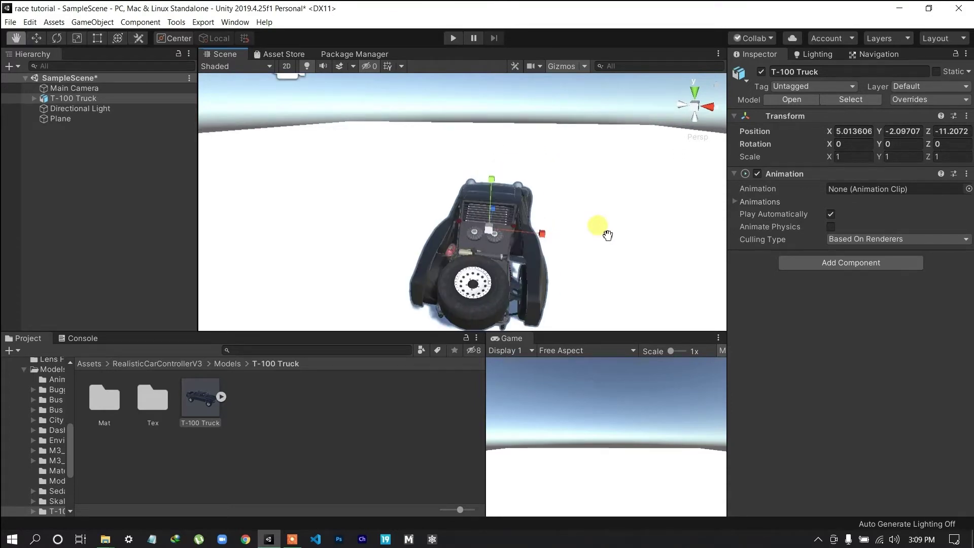
scroll(605, 231, up, 3)
right_drag(492, 250, 526, 288)
scroll(526, 288, up, 5)
scroll(524, 289, down, 6)
mouse_move(525, 288)
middle_down()
mouse_move(478, 265)
mouse_move(523, 277)
middle_up()
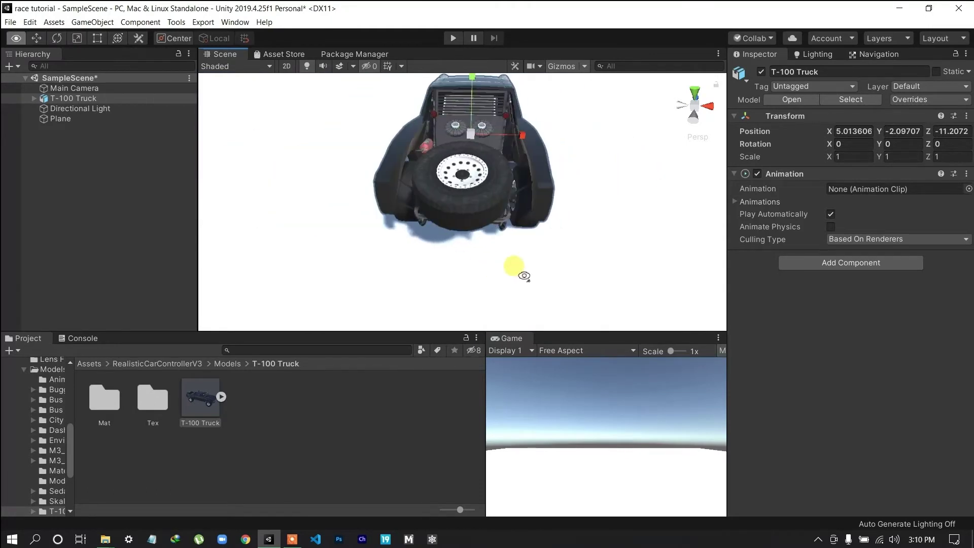
right_drag(524, 277, 521, 247)
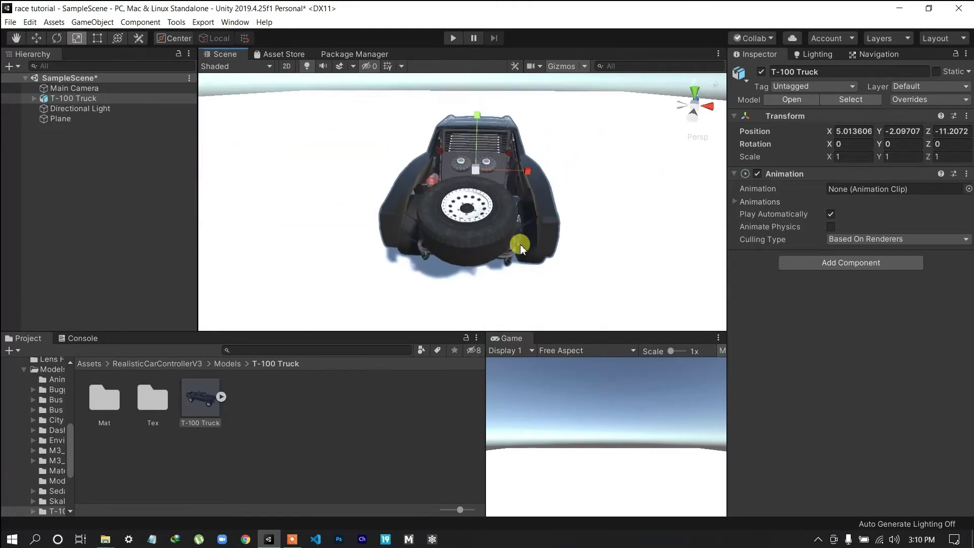
Look through the Buggy, M3_E36, Model_Skyline and Sedan model folders for other vehicles, and return to the root Assets folder
click(225, 362)
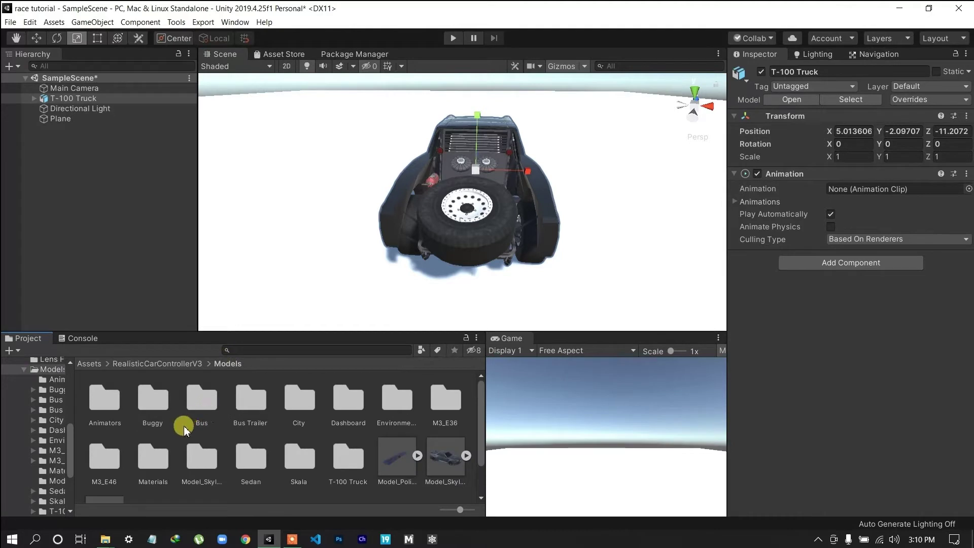
double_click(154, 400)
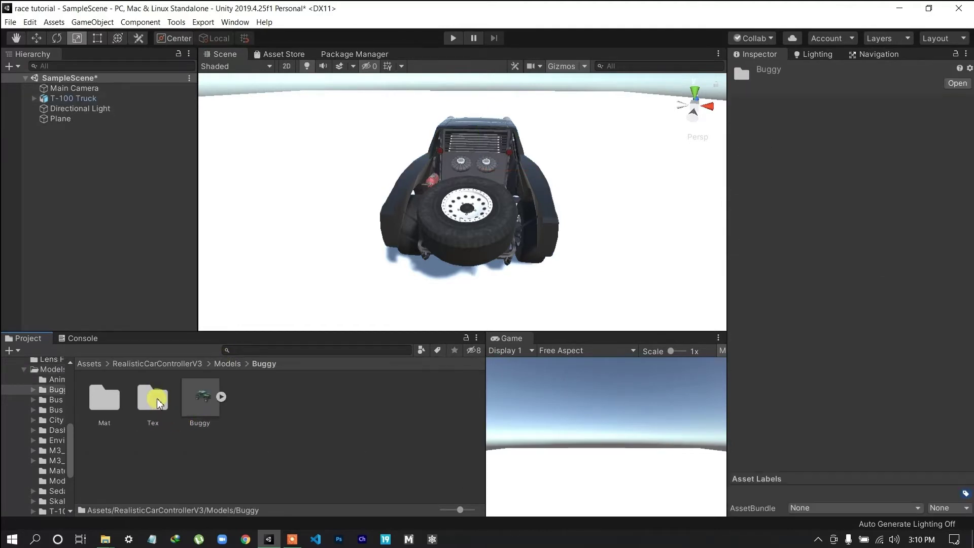
click(225, 364)
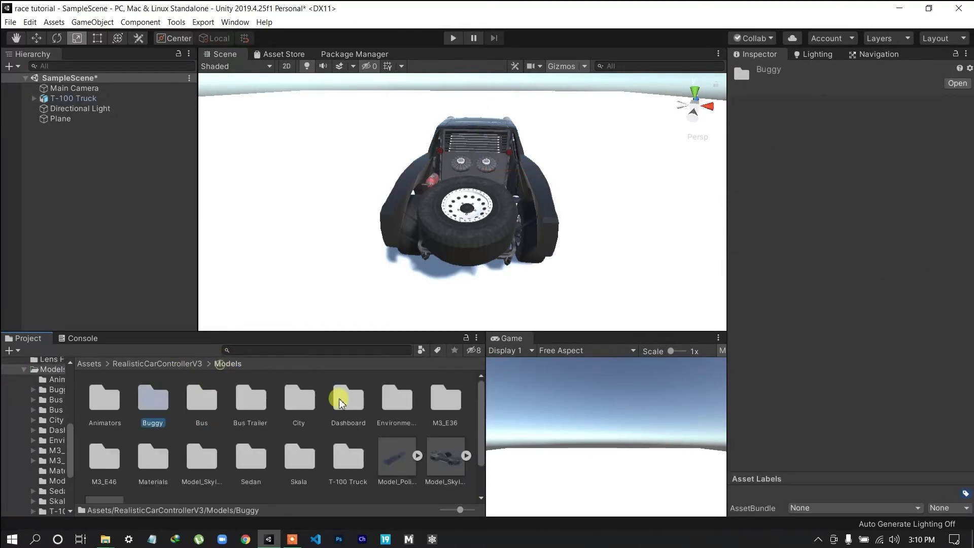
double_click(438, 408)
click(219, 370)
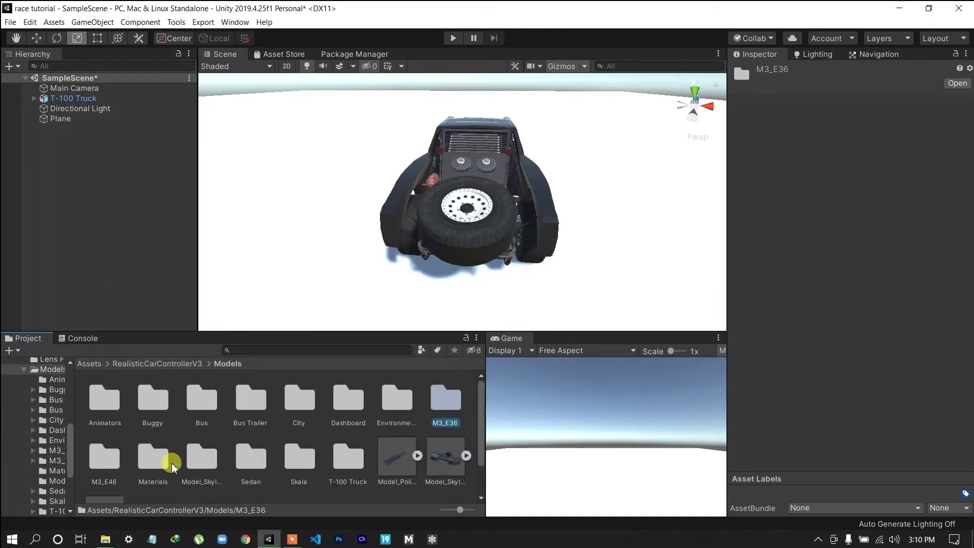
click(215, 463)
double_click(216, 462)
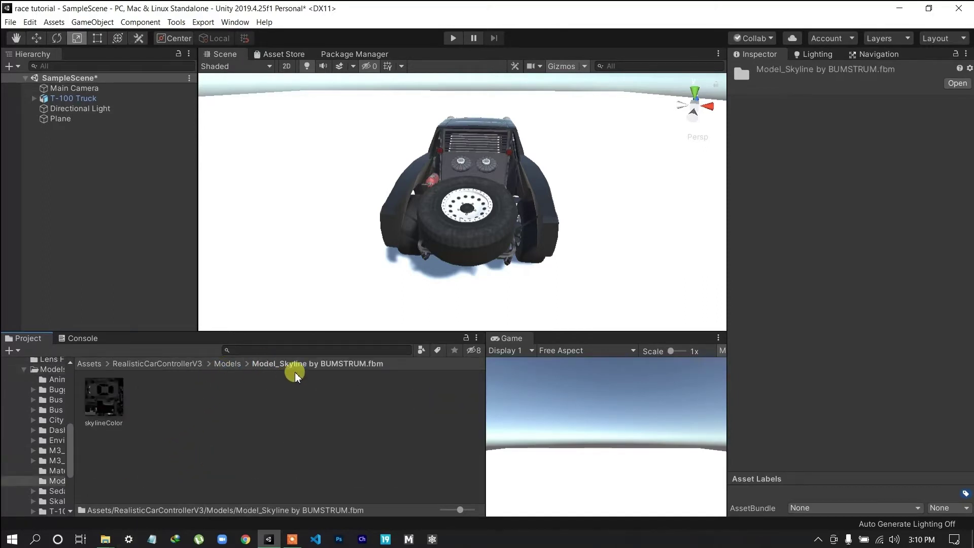
click(226, 363)
double_click(264, 466)
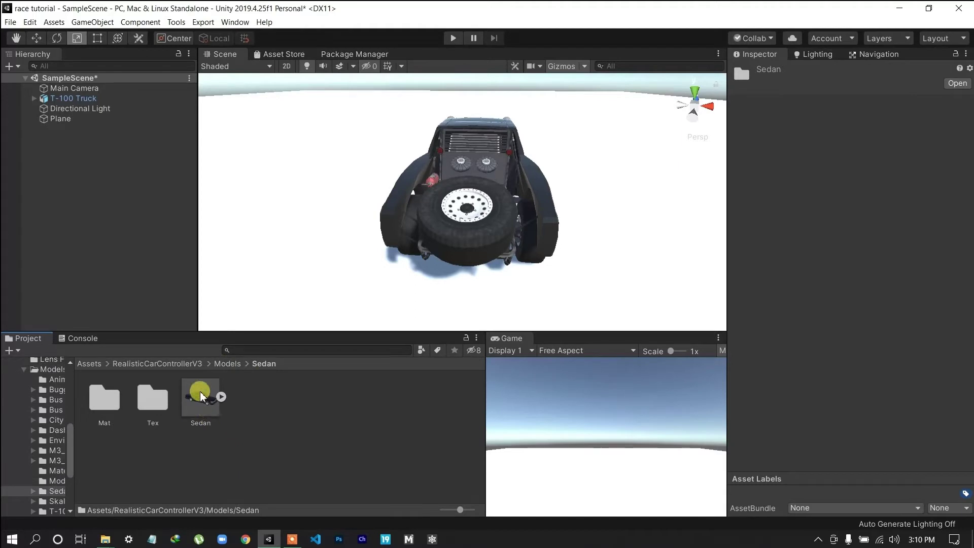
click(89, 364)
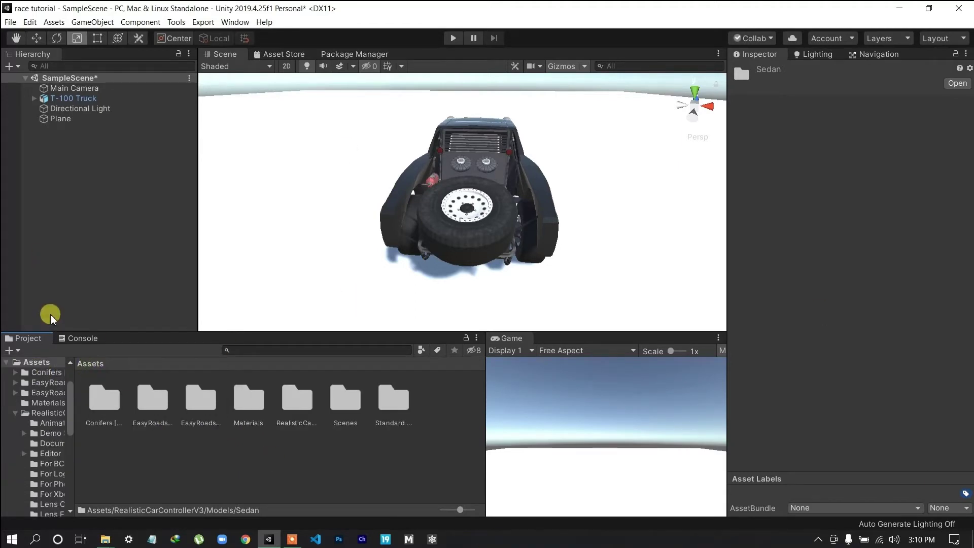
scroll(485, 265, down, 5)
scroll(485, 265, up, 5)
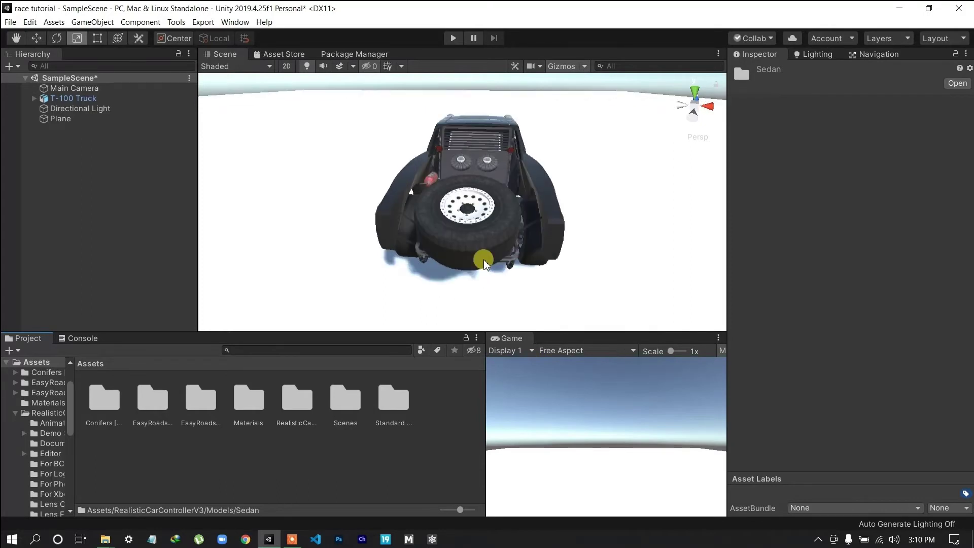
Completely unpack the T-100 Truck prefab instance in the scene
middle_drag(496, 215, 472, 263)
right_drag(471, 262, 505, 275)
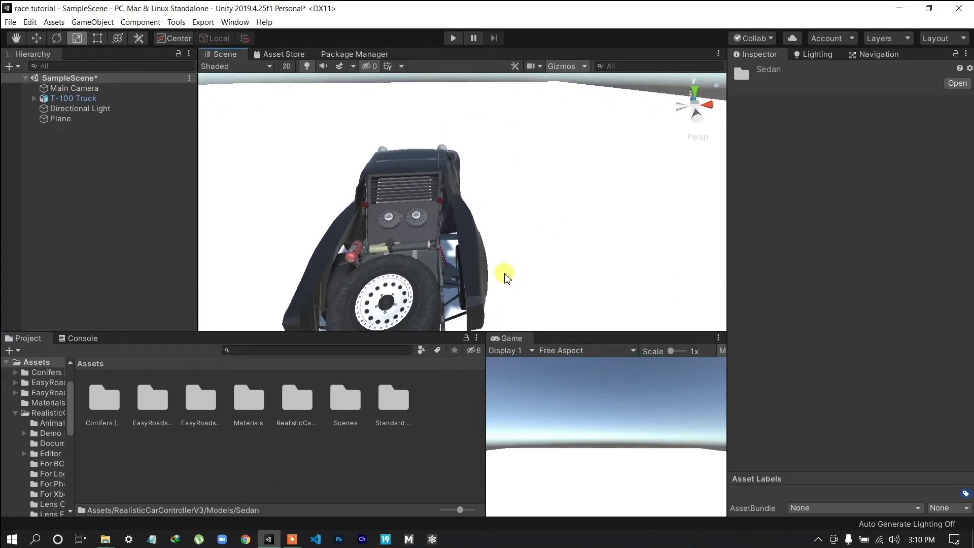
scroll(520, 260, down, 5)
scroll(541, 246, up, 2)
right_drag(547, 240, 520, 234)
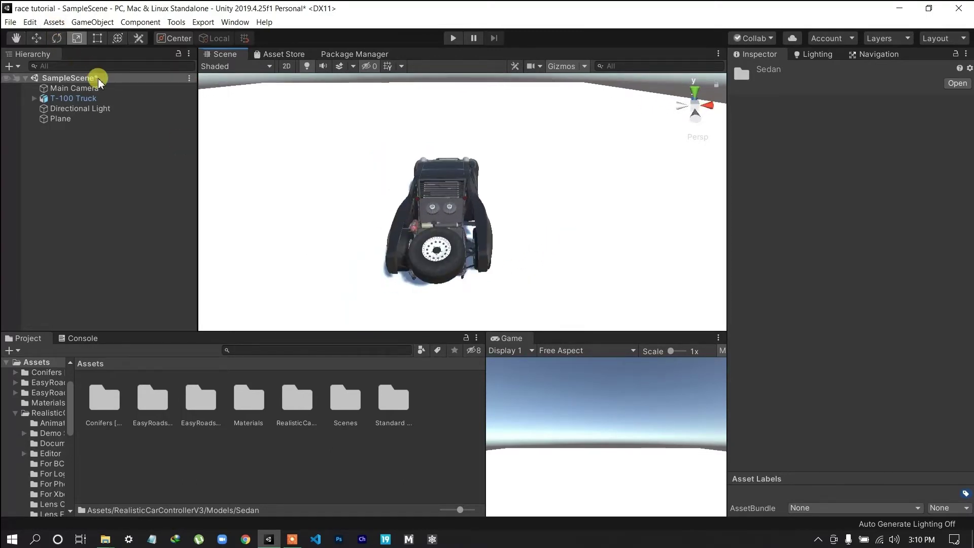
click(87, 99)
right_click(89, 102)
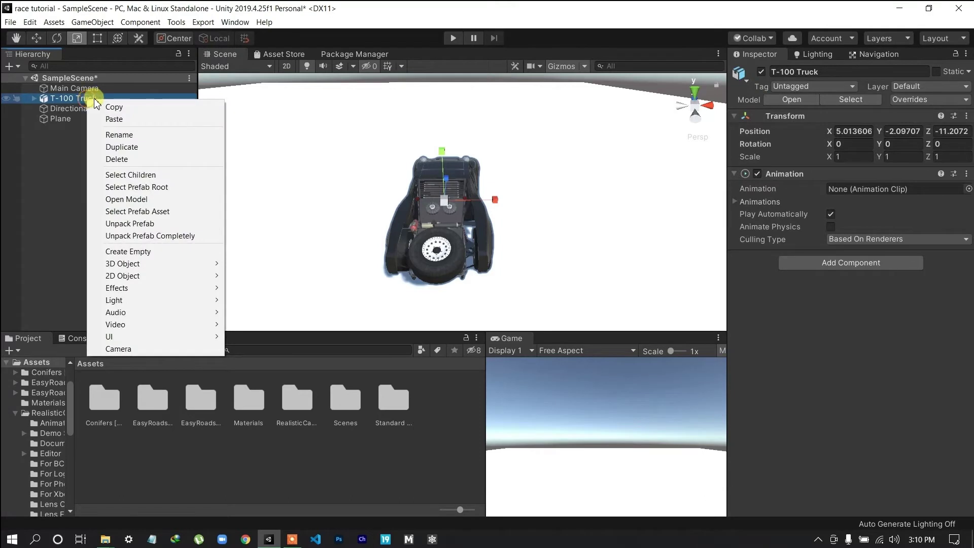
click(163, 236)
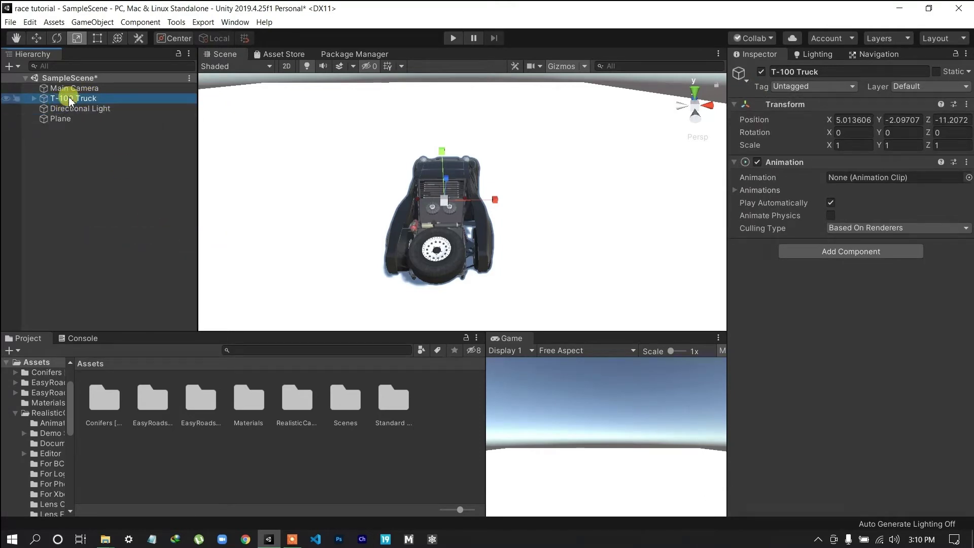
Add the Realistic Car Controller main controller to the T-100 Truck, accept the dialog, and activate the Move tool
click(184, 24)
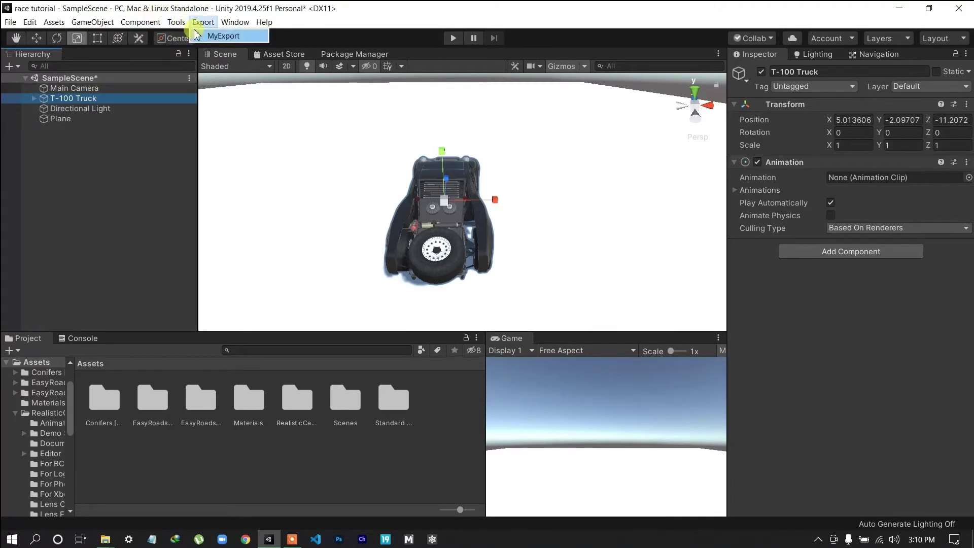
mouse_move(189, 40)
mouse_move(309, 36)
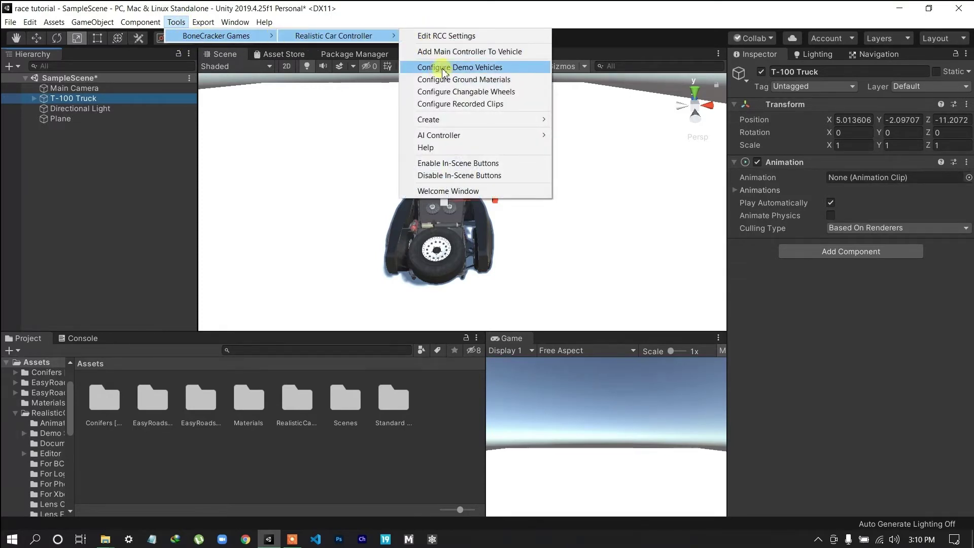
click(440, 51)
click(568, 293)
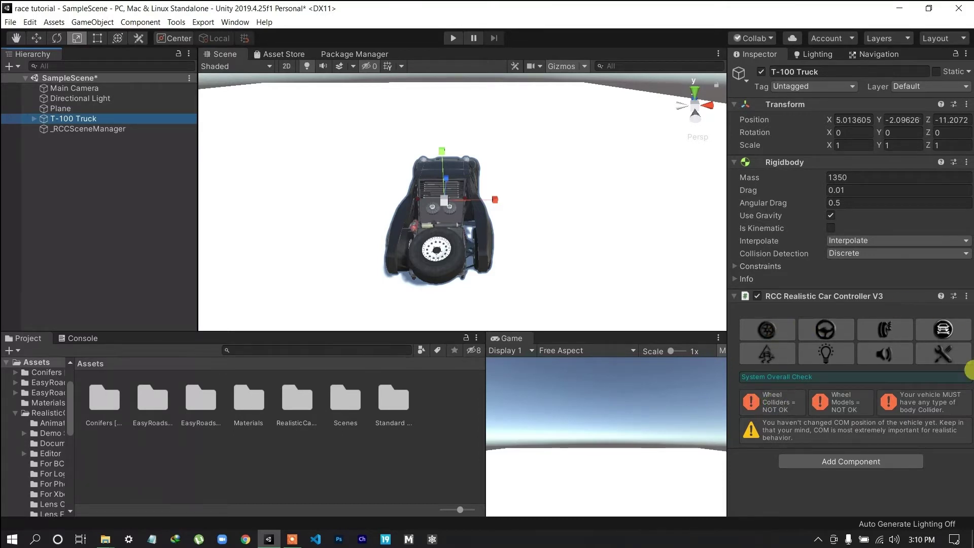
scroll(414, 185, up, 2)
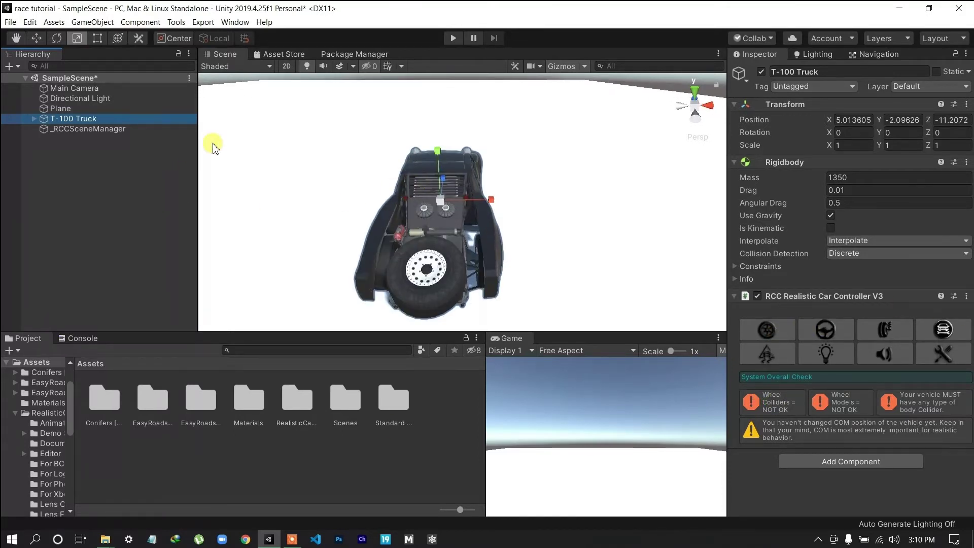
key(w)
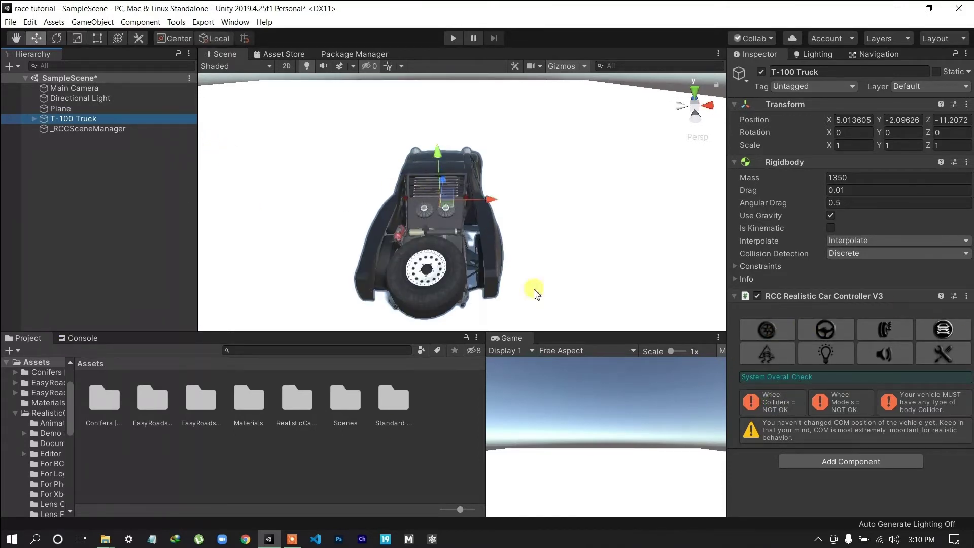
Expand the T-100 Truck hierarchy and check which tyres the Wheel_FL, Wheel_FR, Wheel_RL and Wheel_RR objects represent
click(34, 119)
click(43, 129)
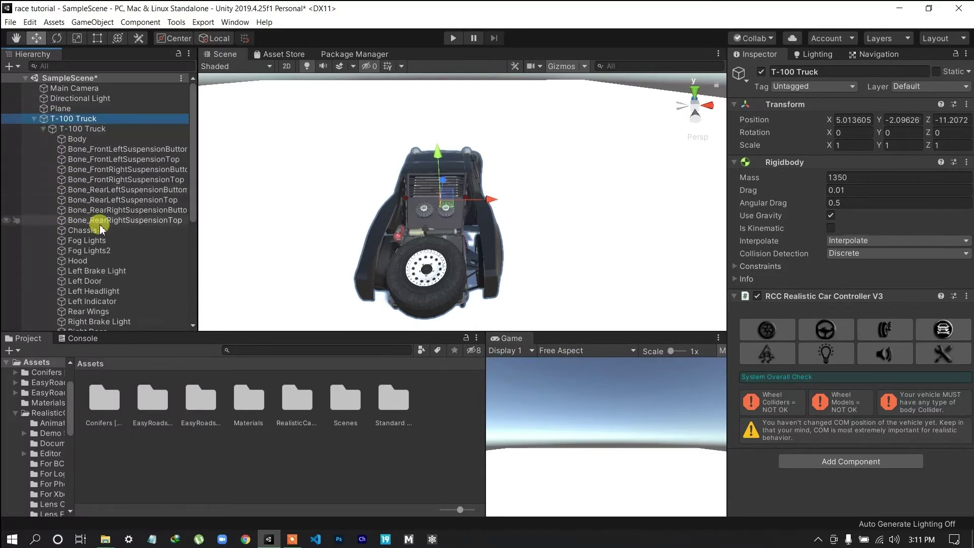
scroll(101, 249, down, 6)
scroll(101, 251, down, 1)
click(104, 265)
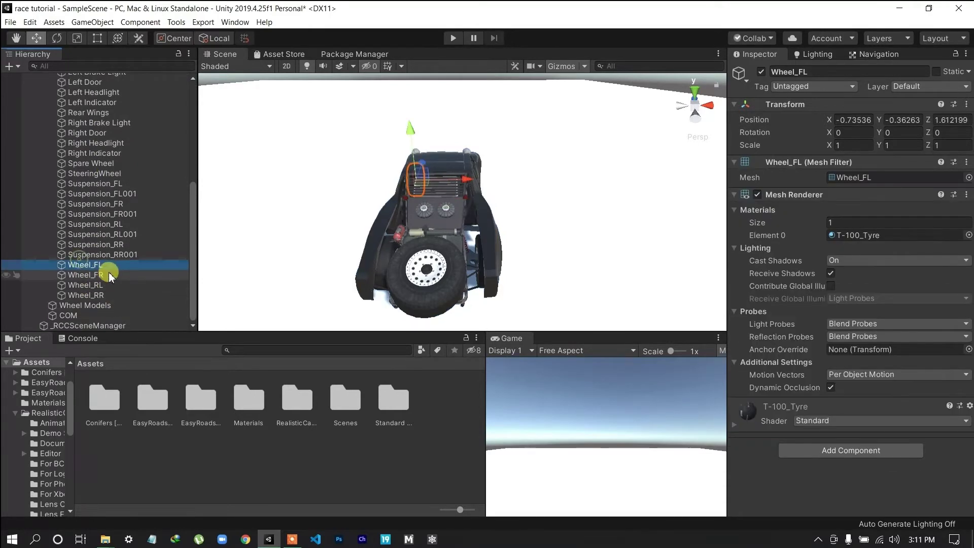
click(109, 276)
click(102, 285)
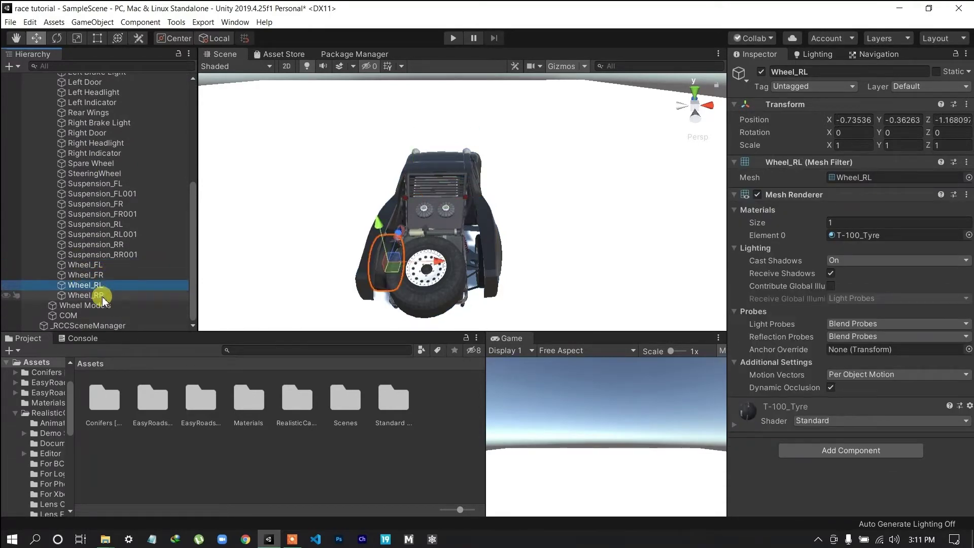
click(104, 296)
scroll(118, 188, up, 4)
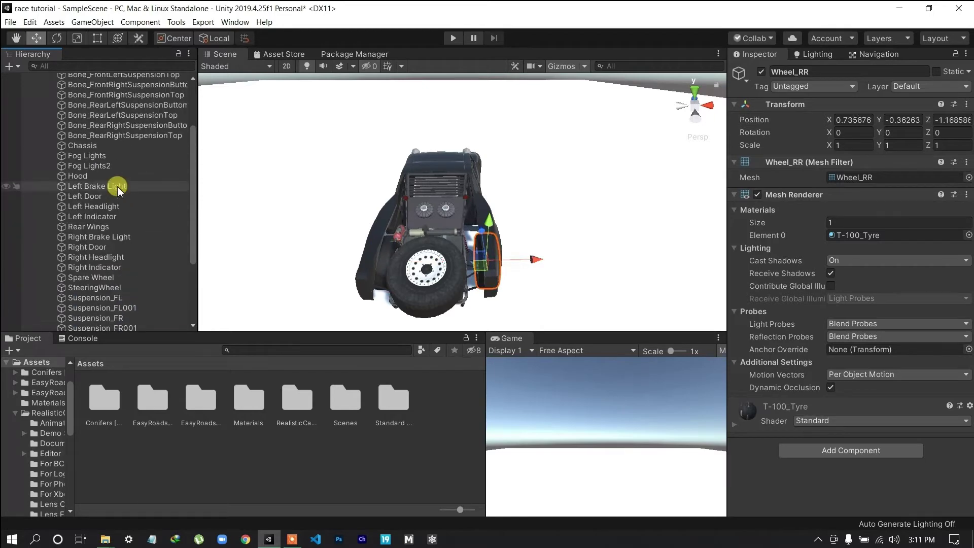
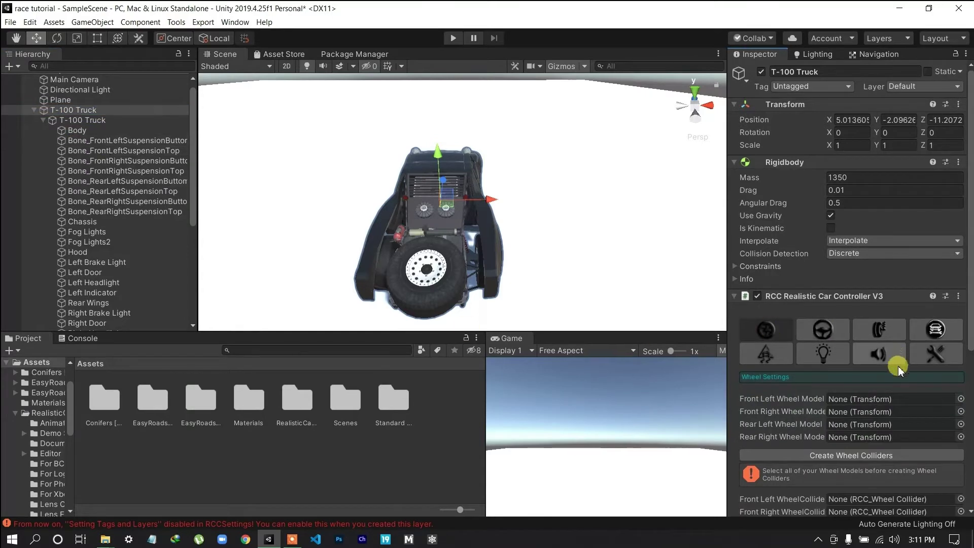
Assign Wheel_FL, Wheel_FR, Wheel_RL and Wheel_RR as the truck's matching wheel models and create the wheel colliders
scroll(880, 361, down, 5)
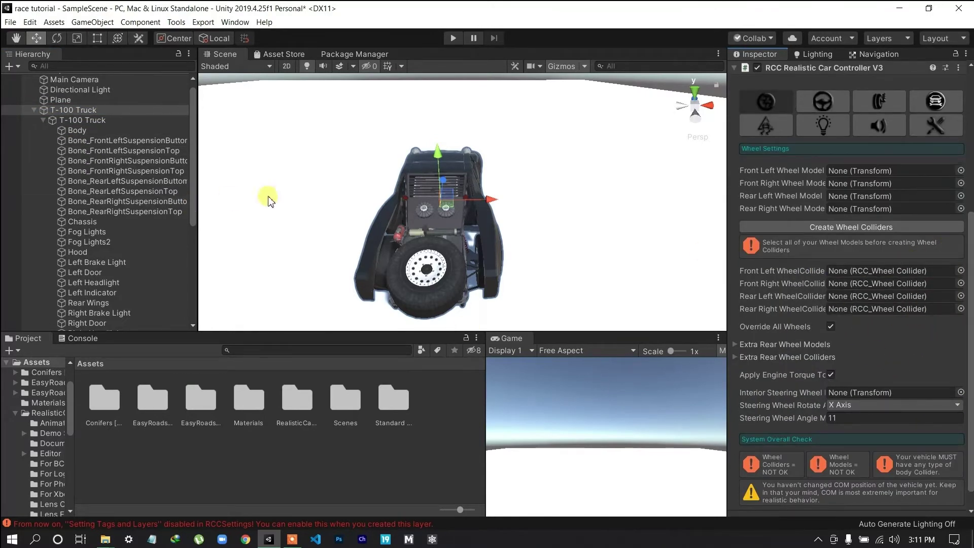
scroll(102, 252, down, 6)
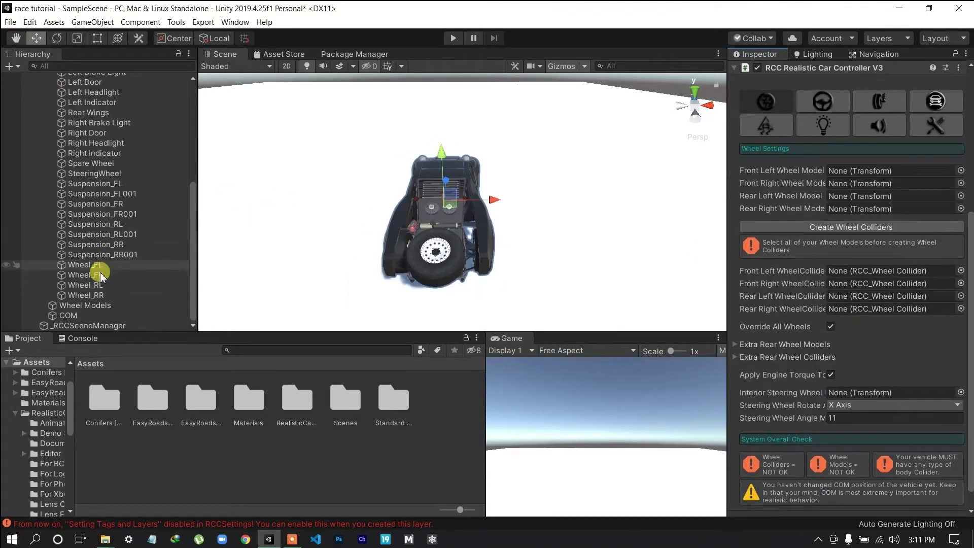
drag(75, 269, 874, 170)
drag(104, 276, 862, 184)
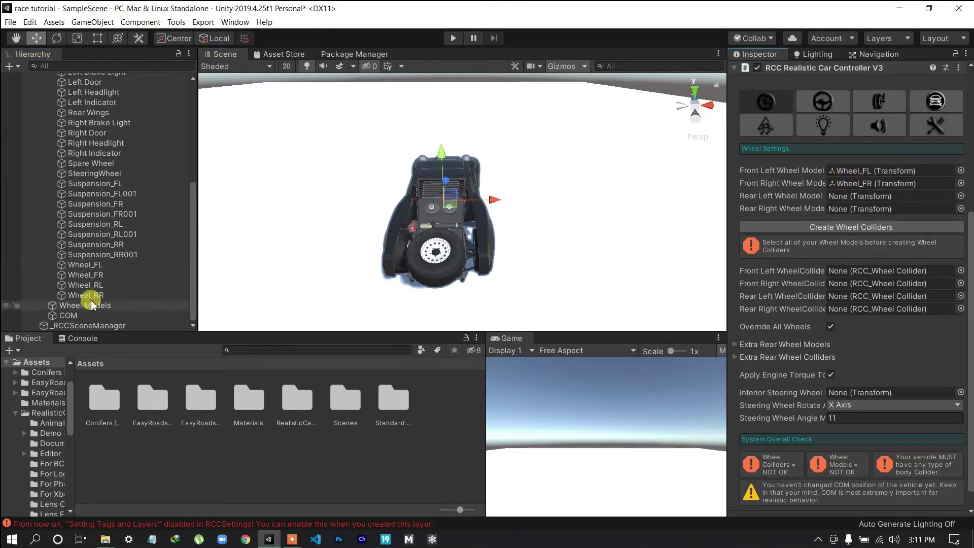
drag(101, 285, 902, 196)
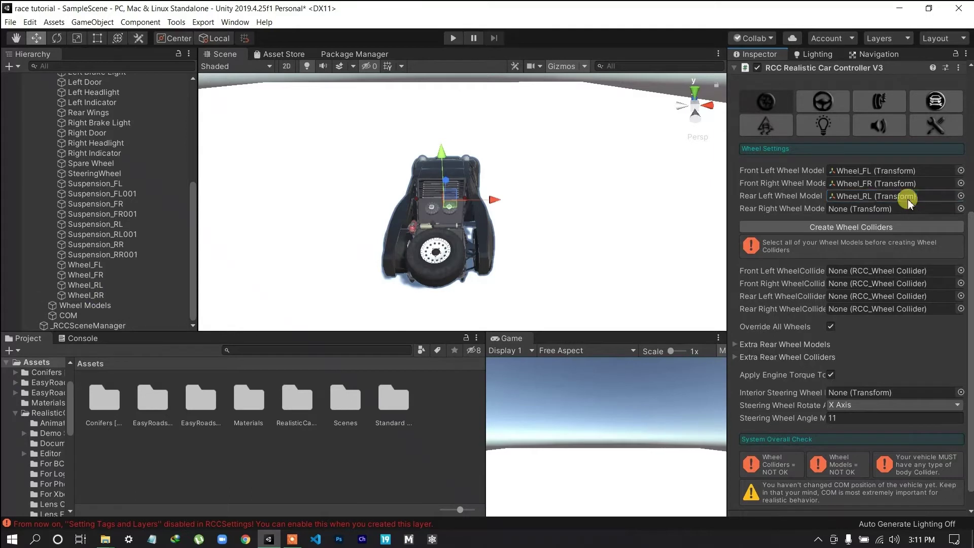
drag(97, 304, 894, 209)
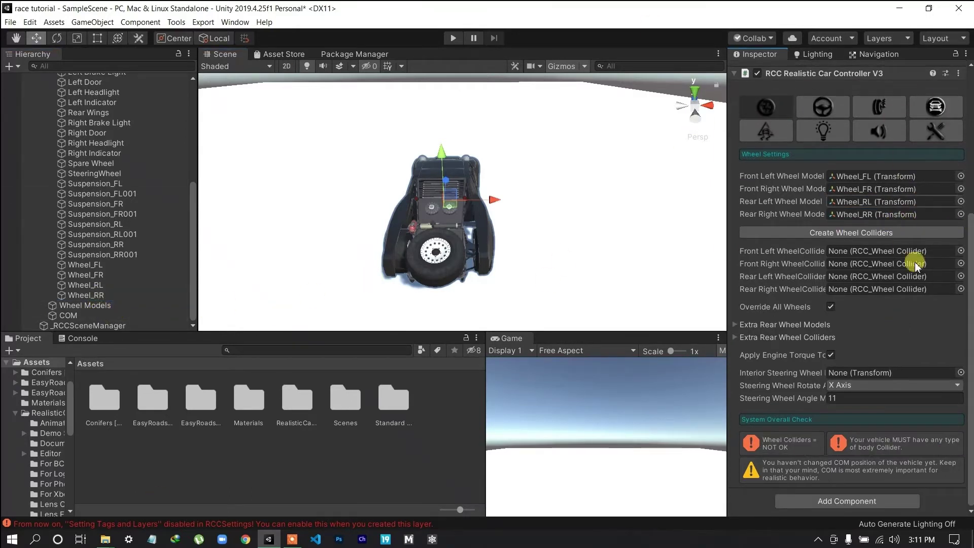
click(815, 237)
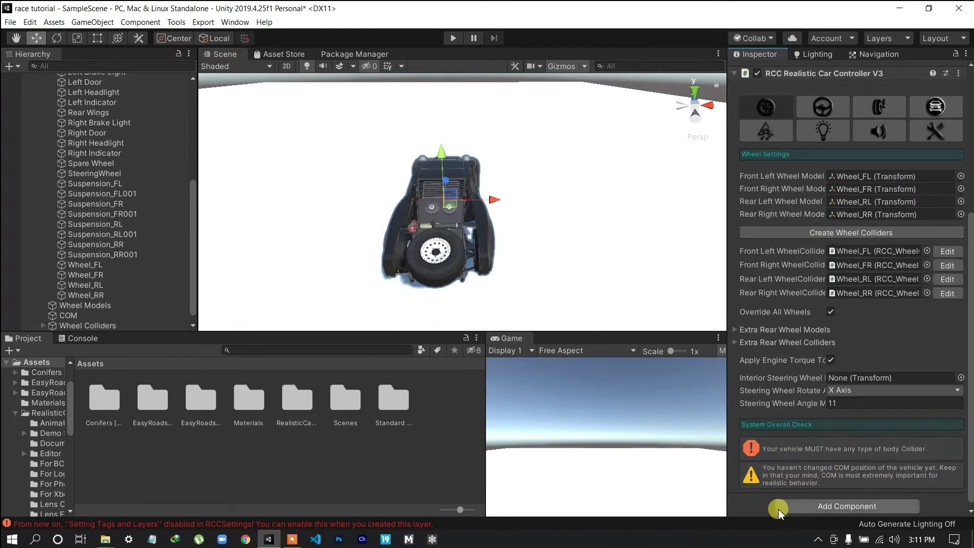
Collapse the inner T-100 Truck object in the hierarchy and expand the Wheel Colliders group
scroll(66, 124, up, 10)
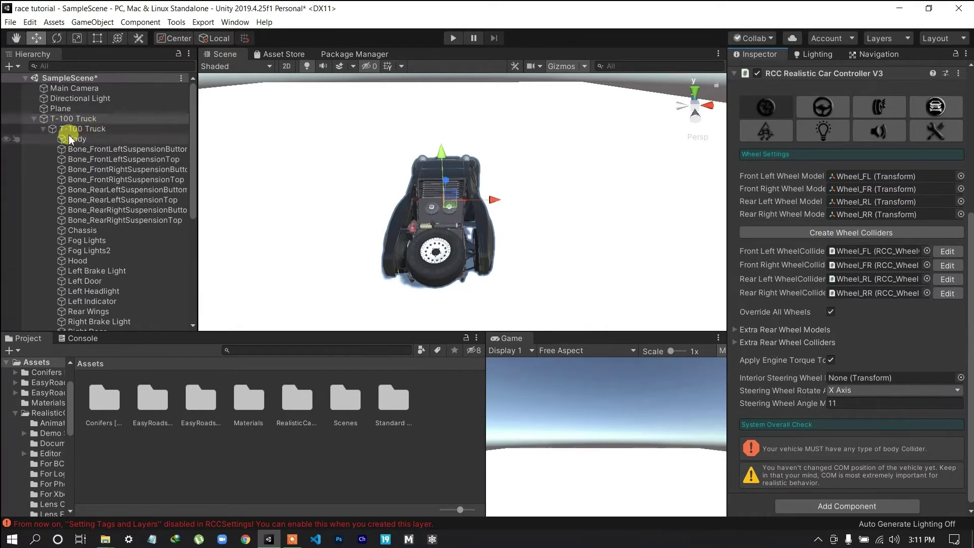
click(35, 120)
click(34, 120)
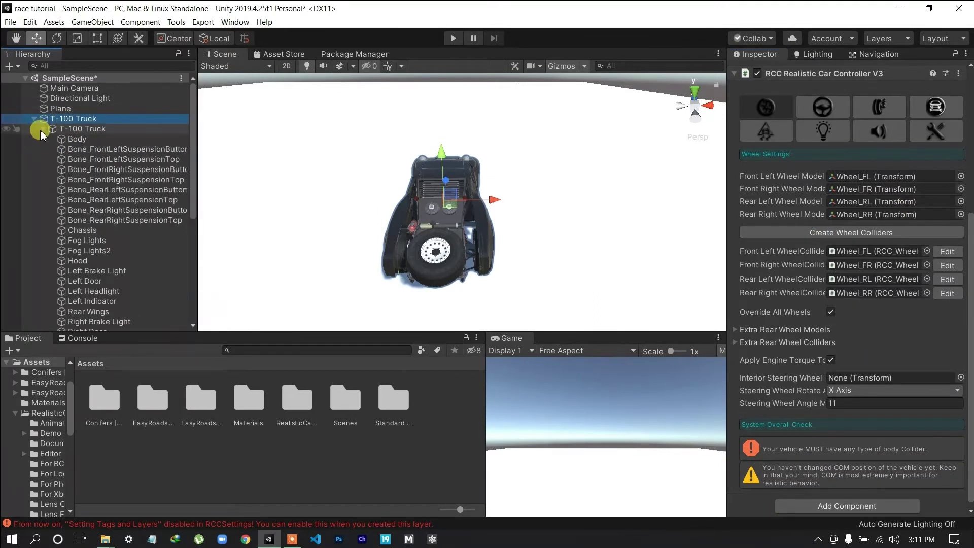
click(43, 129)
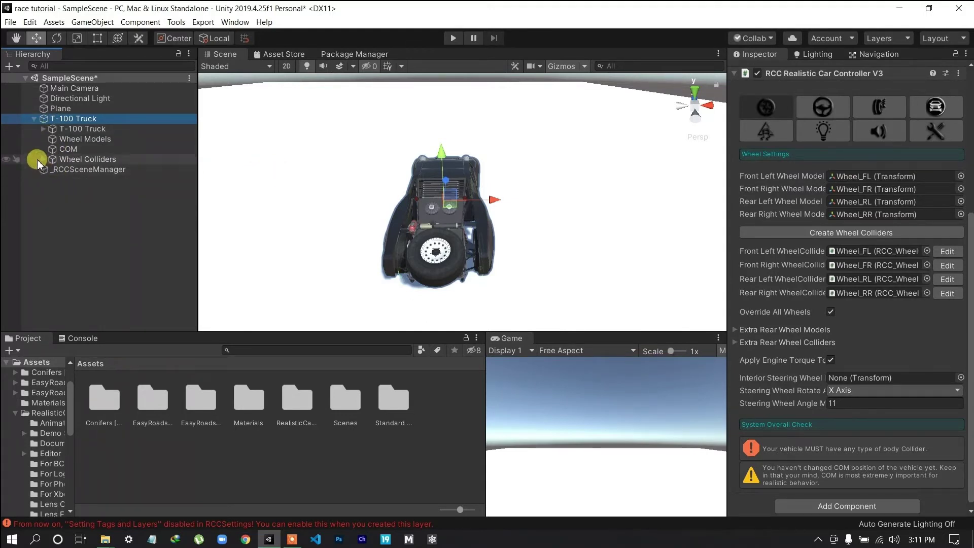
click(48, 161)
click(43, 161)
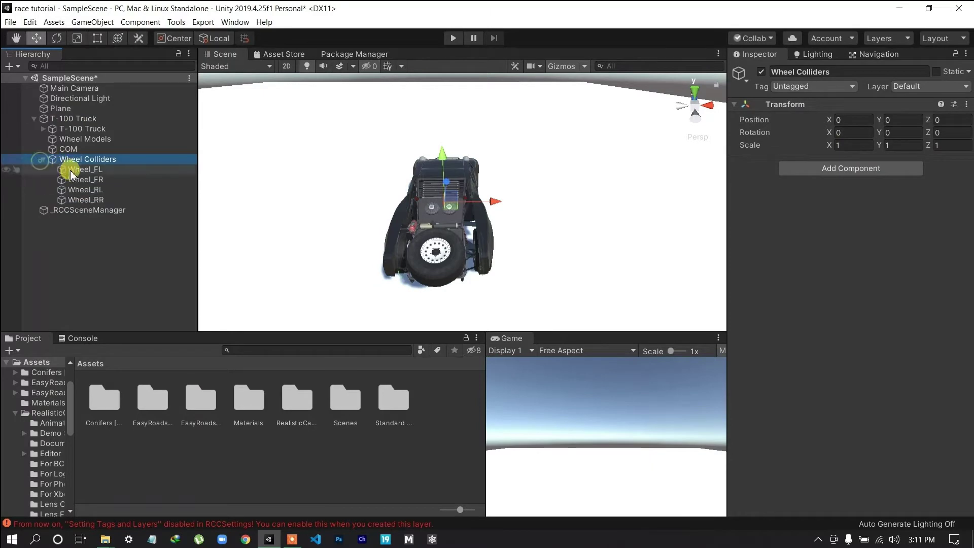
Raise the front-left wheel collider, Wheel_FL, to a Y position of about -0.258
click(71, 172)
scroll(350, 221, up, 8)
middle_drag(350, 222, 407, 224)
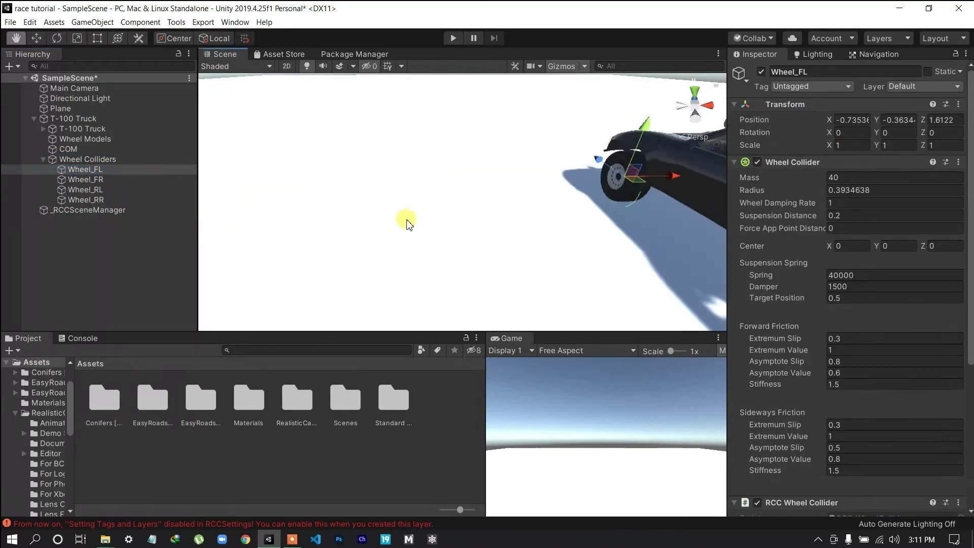
right_drag(343, 224, 469, 202)
scroll(447, 205, up, 3)
middle_drag(447, 206, 467, 228)
scroll(468, 227, up, 3)
right_drag(434, 246, 491, 246)
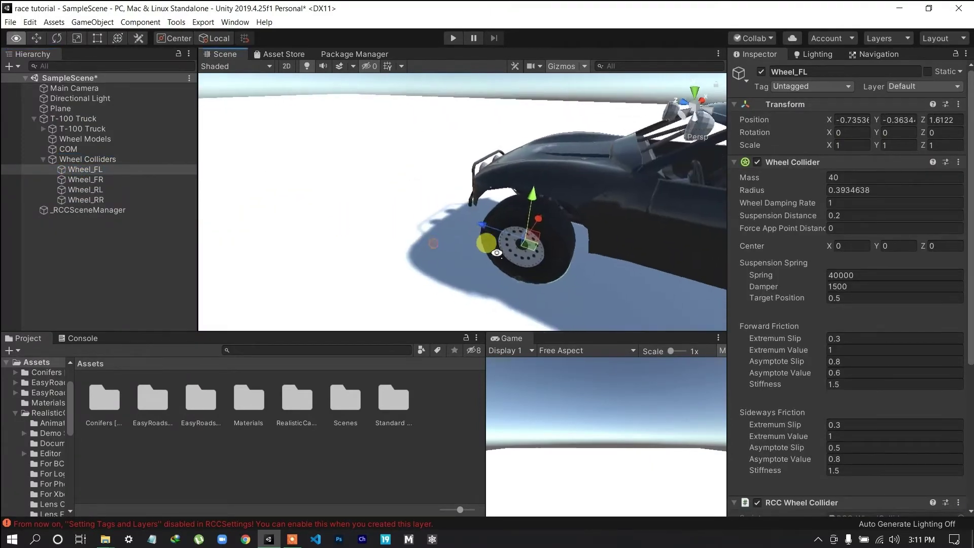
scroll(491, 247, up, 3)
right_drag(409, 229, 479, 243)
scroll(479, 243, up, 4)
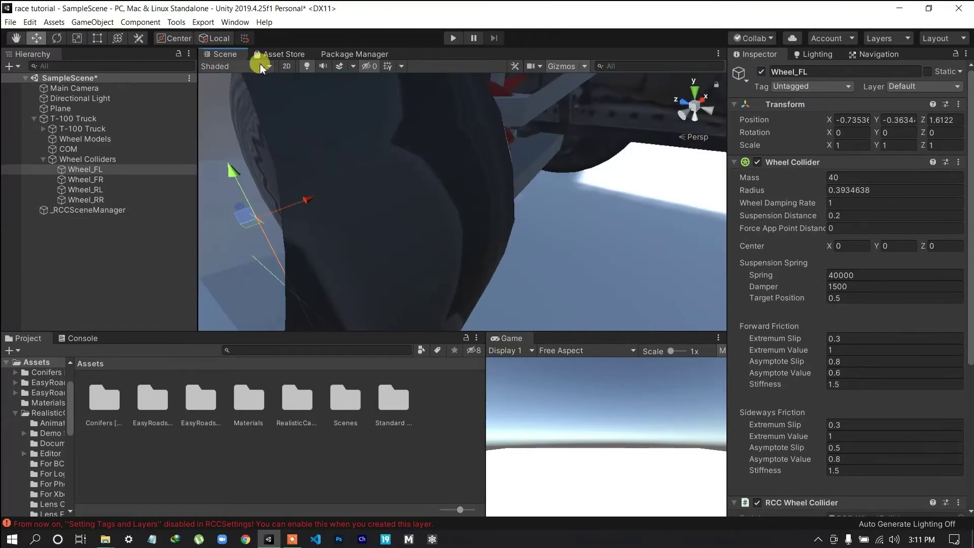
scroll(282, 90, down, 4)
click(308, 66)
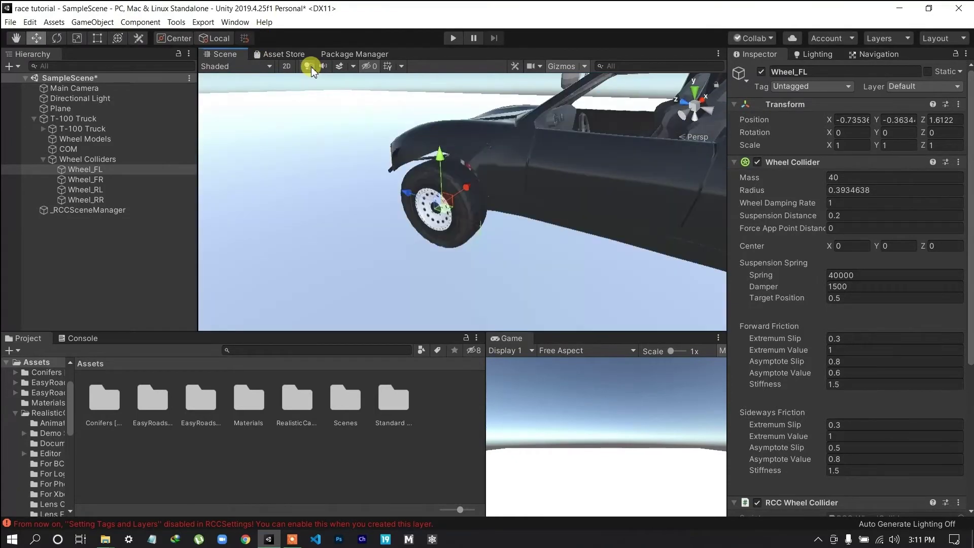
click(315, 68)
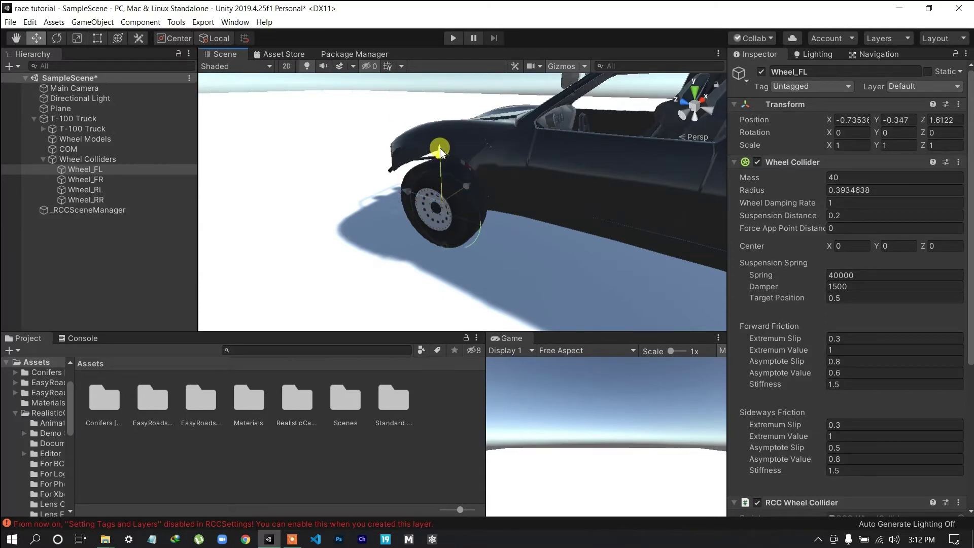
scroll(532, 264, down, 5)
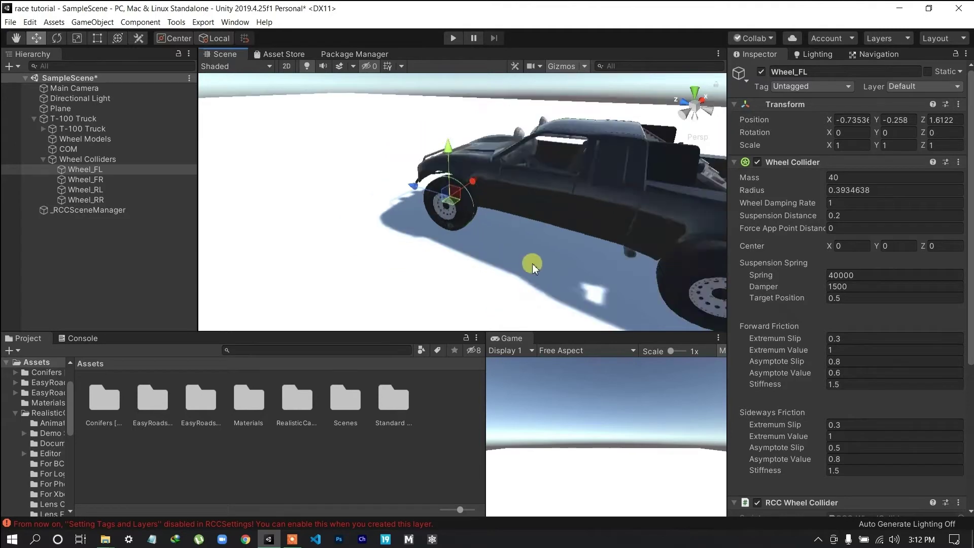
Raise the rear-left wheel collider, Wheel_RL, to a Y position of about -0.27
middle_drag(578, 261, 558, 245)
click(85, 181)
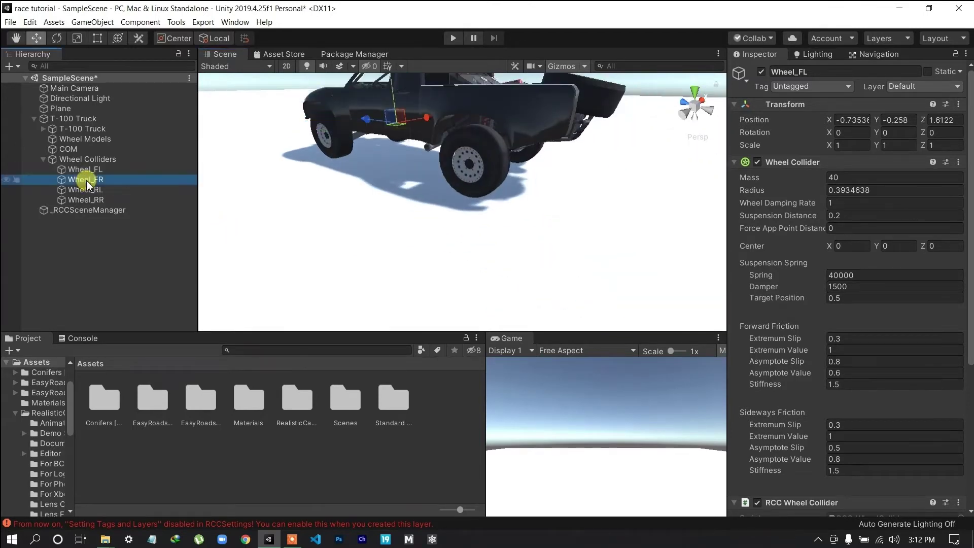
click(87, 191)
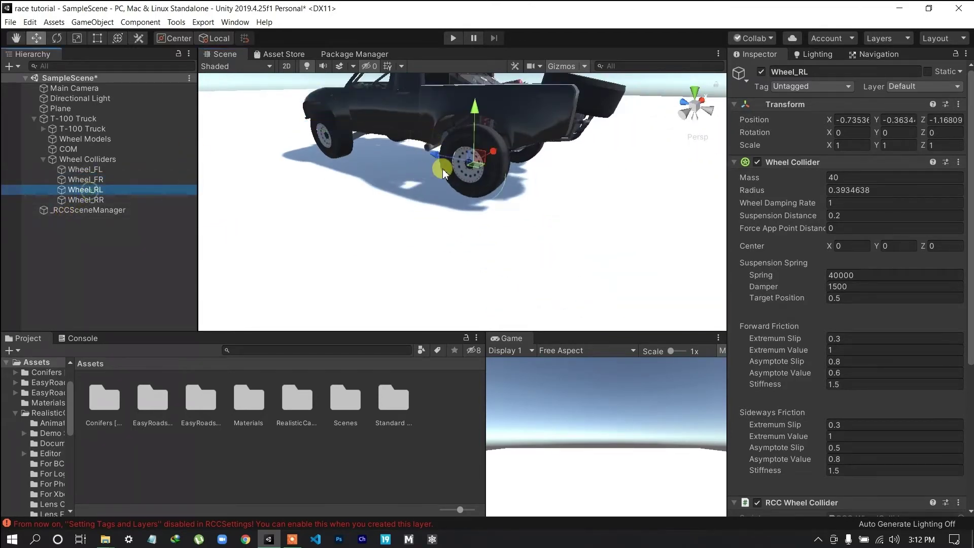
key(f)
drag(479, 97, 480, 82)
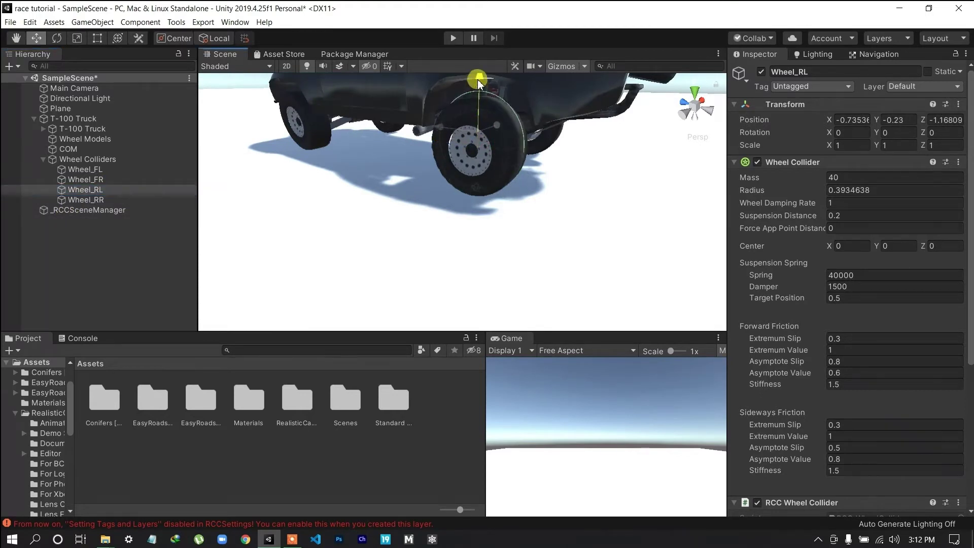
Raise the rear-right wheel collider, Wheel_RR, to a Y position of about -0.261
middle_drag(574, 134, 492, 138)
right_drag(508, 140, 439, 133)
scroll(439, 133, up, 5)
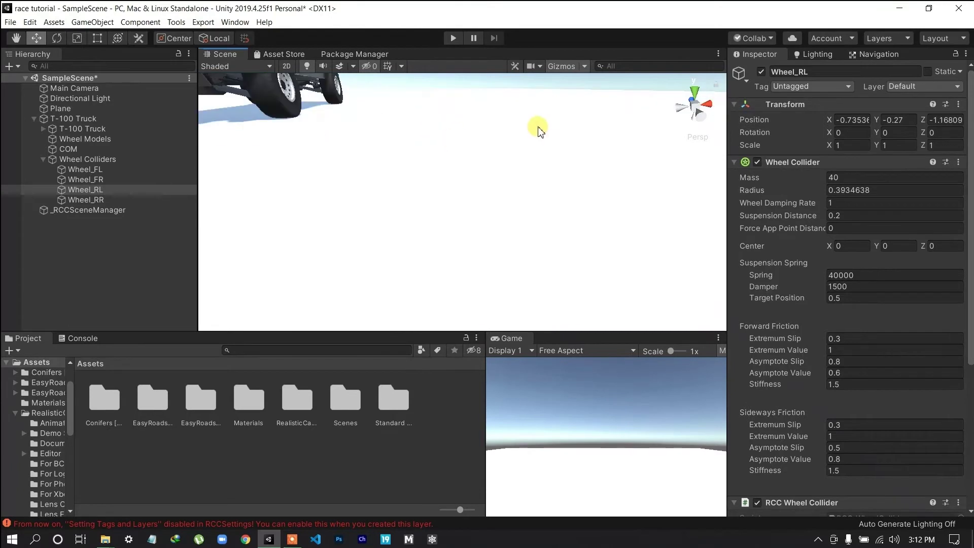
right_drag(490, 115, 416, 120)
scroll(416, 120, up, 2)
middle_drag(425, 129, 411, 124)
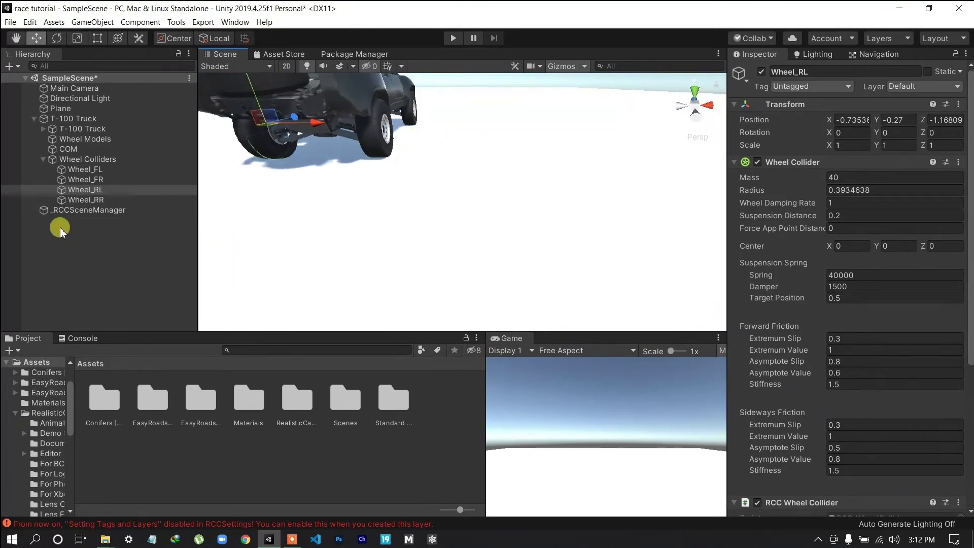
click(86, 200)
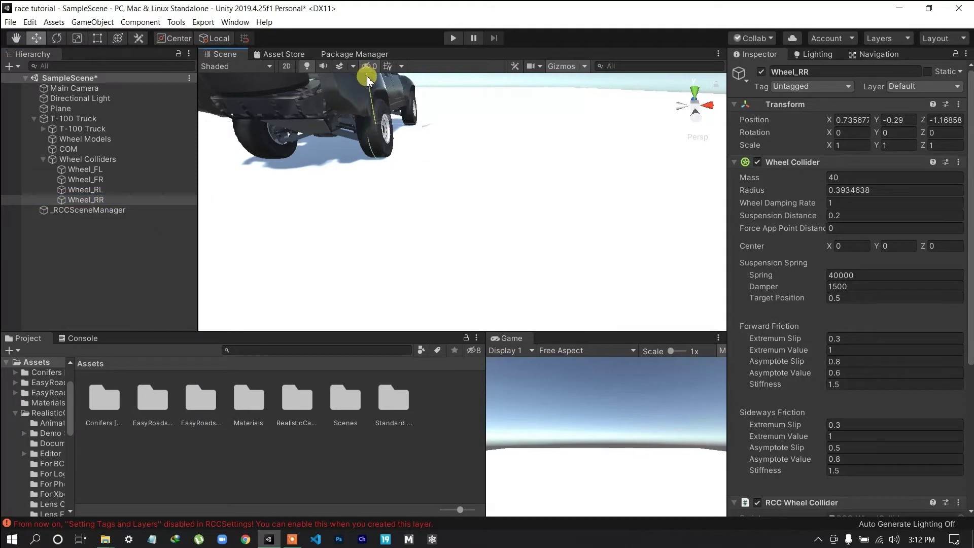
drag(367, 76, 369, 73)
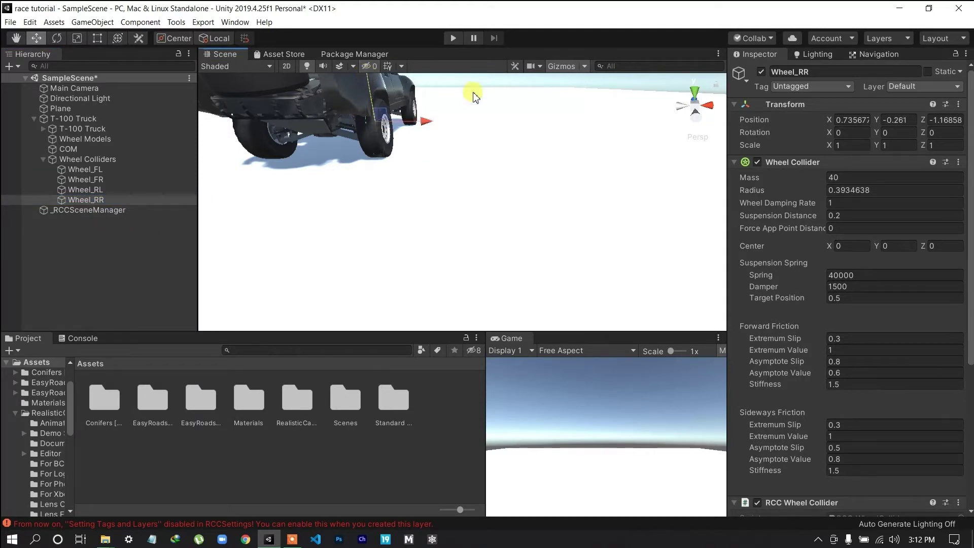
Raise the front-right wheel collider, Wheel_FR, to a Y position of about -0.26
middle_drag(474, 94, 431, 117)
scroll(253, 157, up, 4)
middle_drag(381, 161, 428, 175)
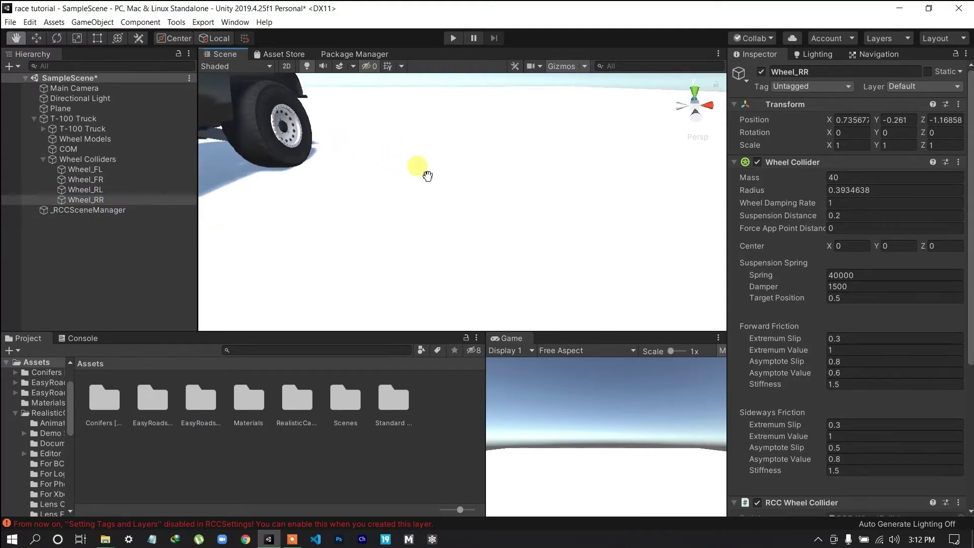
click(86, 190)
click(102, 179)
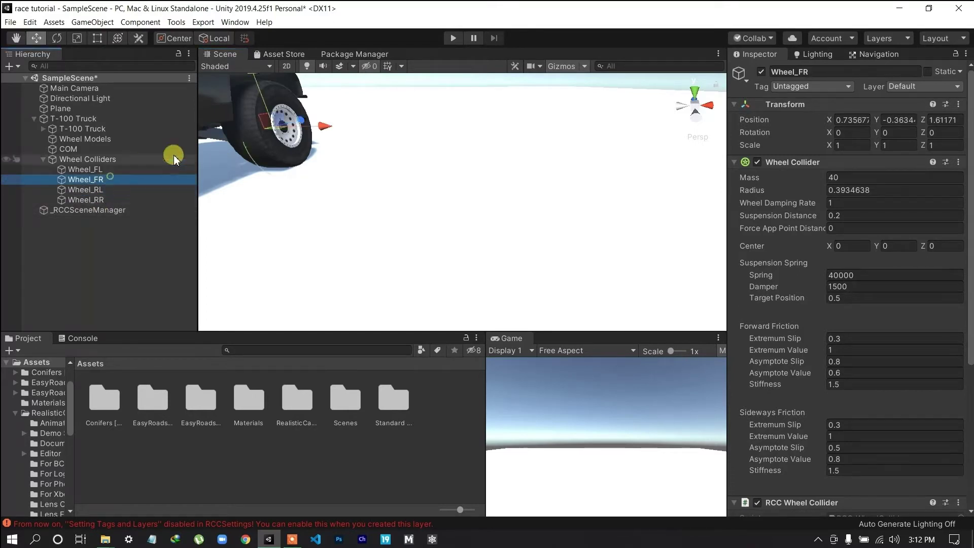
drag(254, 78, 252, 76)
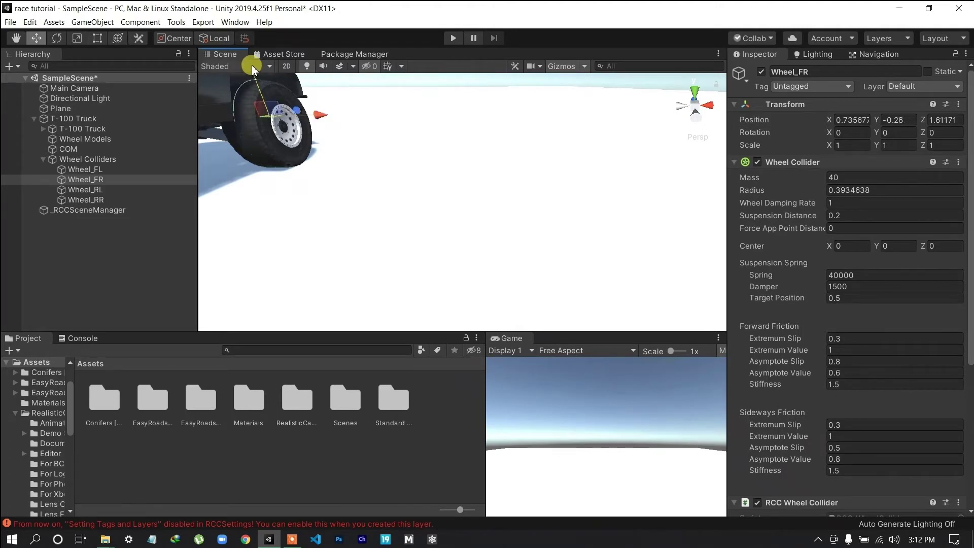
Save the scene with the adjusted wheel colliders
scroll(329, 144, down, 4)
scroll(414, 141, down, 5)
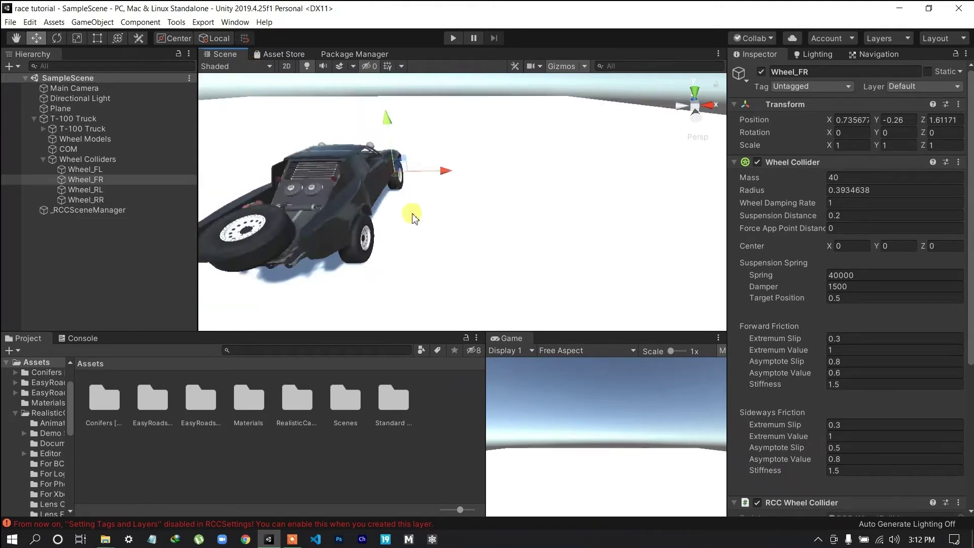
key(ctrl+s)
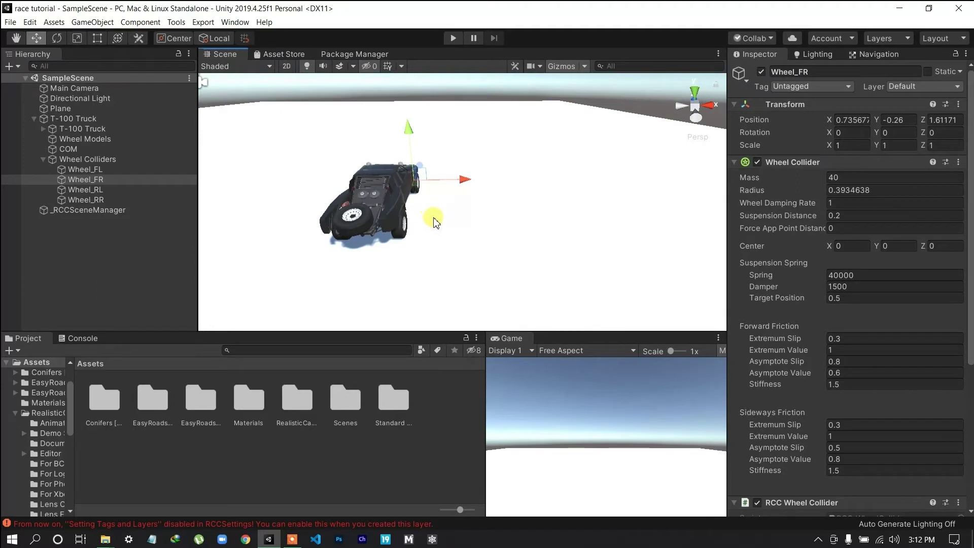
Clear the logged errors from the Console and return to the project assets
scroll(434, 221, down, 2)
click(84, 343)
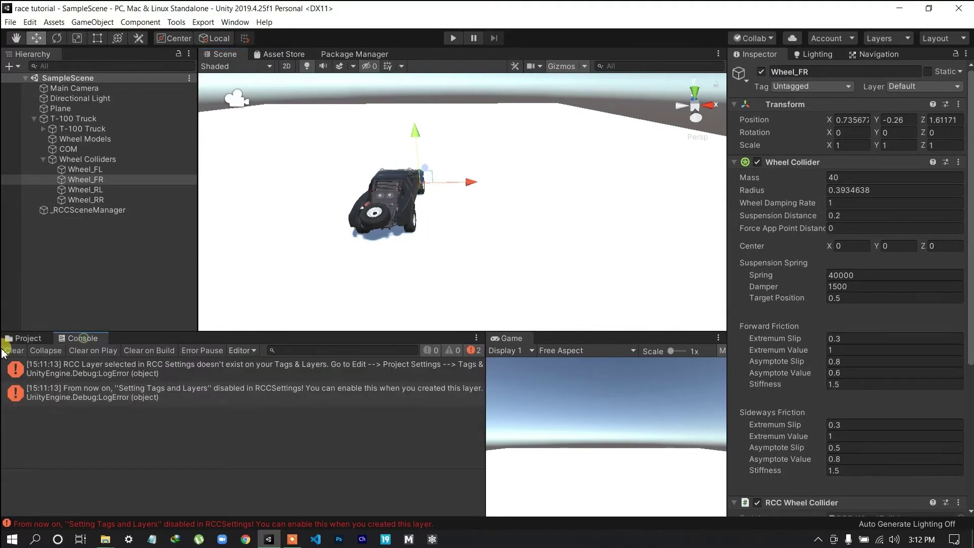
click(11, 351)
click(27, 339)
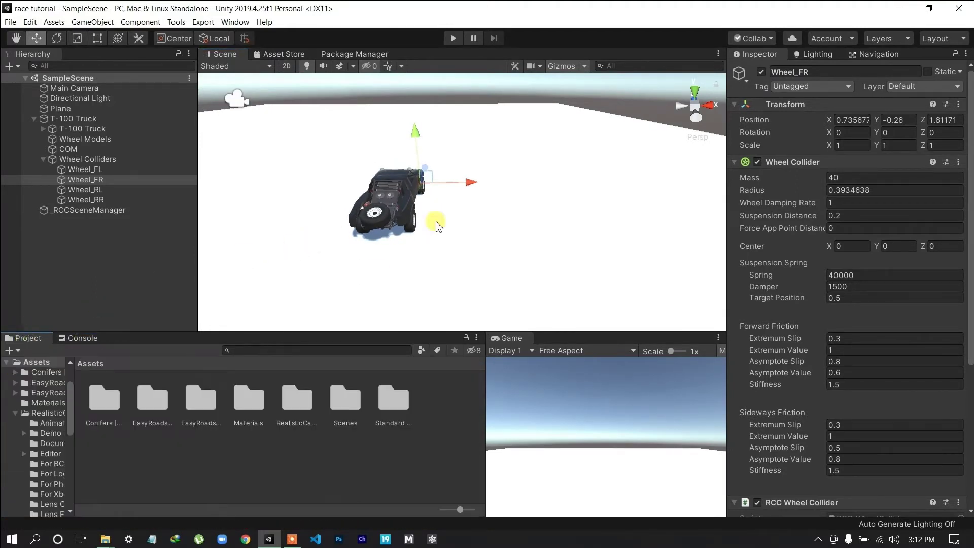
Add a Box Collider component to the parent T-100 Truck object
scroll(461, 215, down, 2)
scroll(467, 213, up, 4)
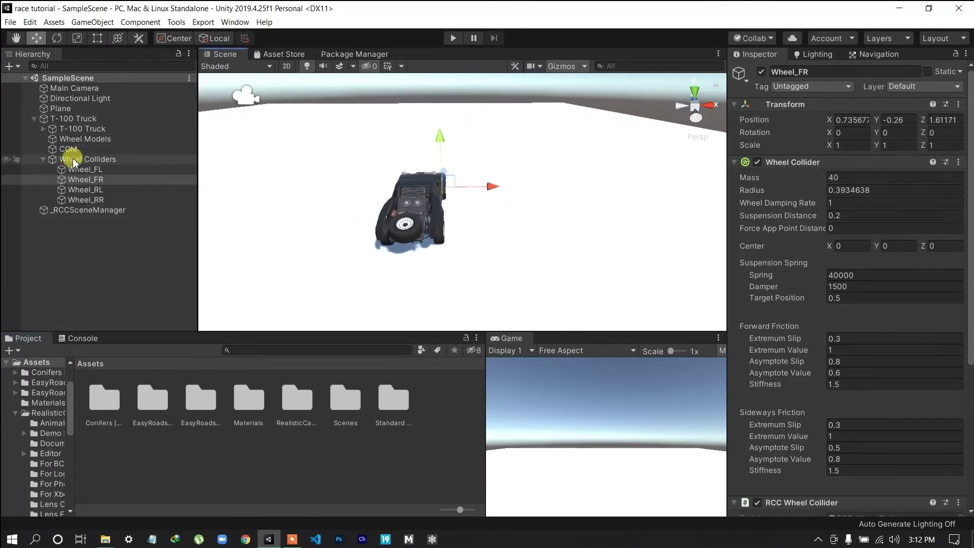
click(43, 159)
click(66, 118)
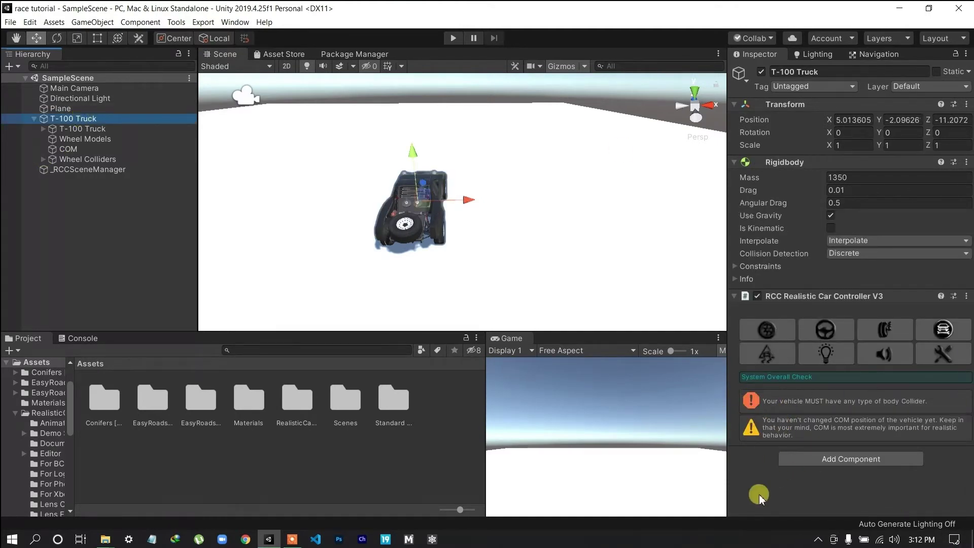
click(832, 461)
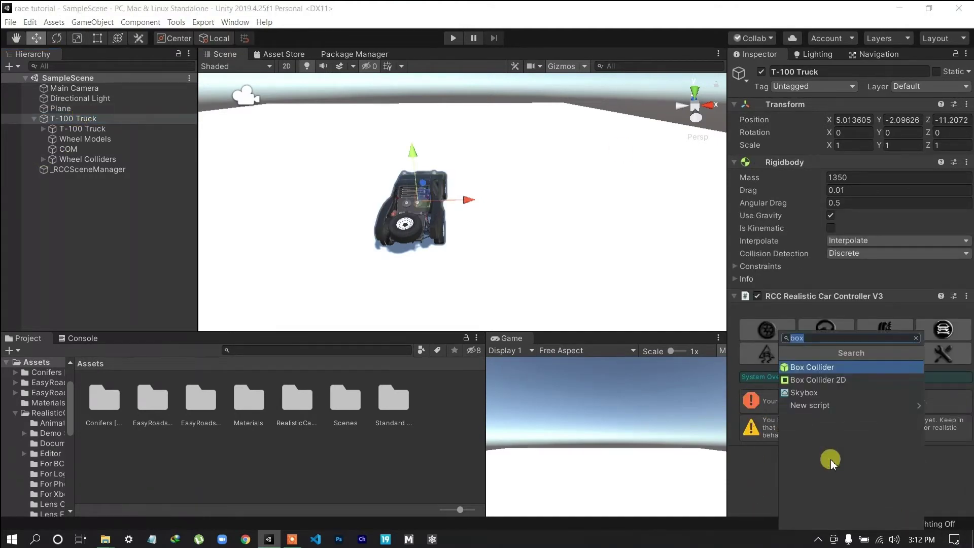
click(863, 368)
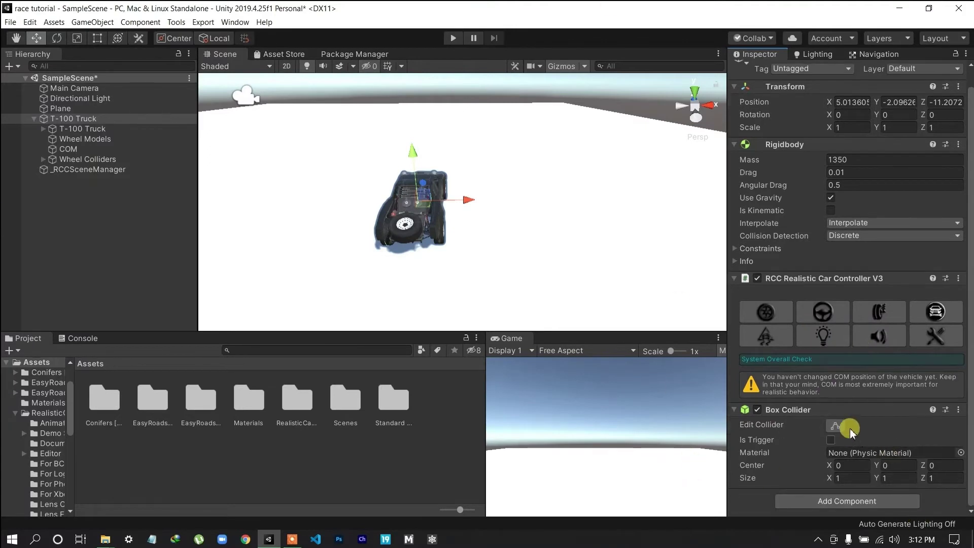
Fit the truck's Box Collider around the body, about 1.76 wide in X and 4.98 long in Z
click(845, 429)
scroll(505, 155, up, 3)
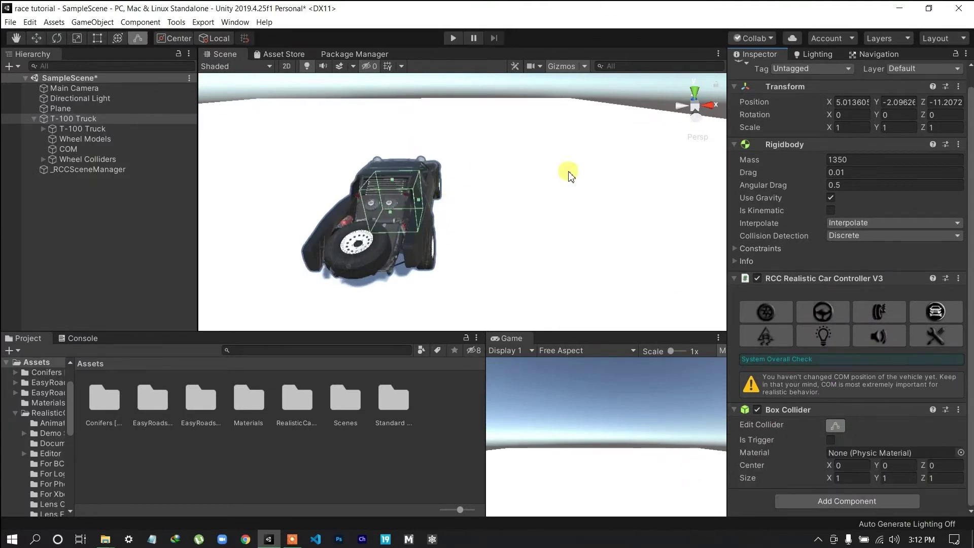
right_drag(570, 175, 700, 81)
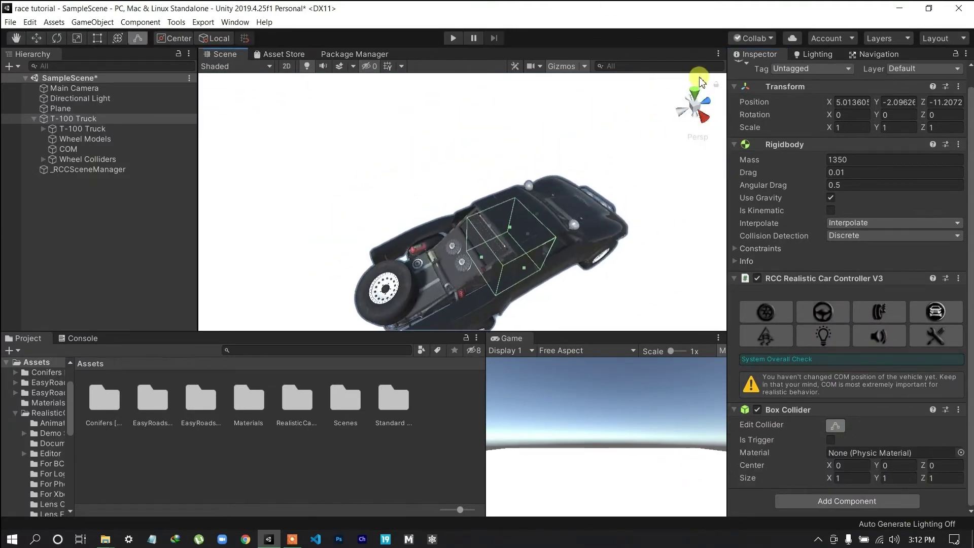
click(696, 94)
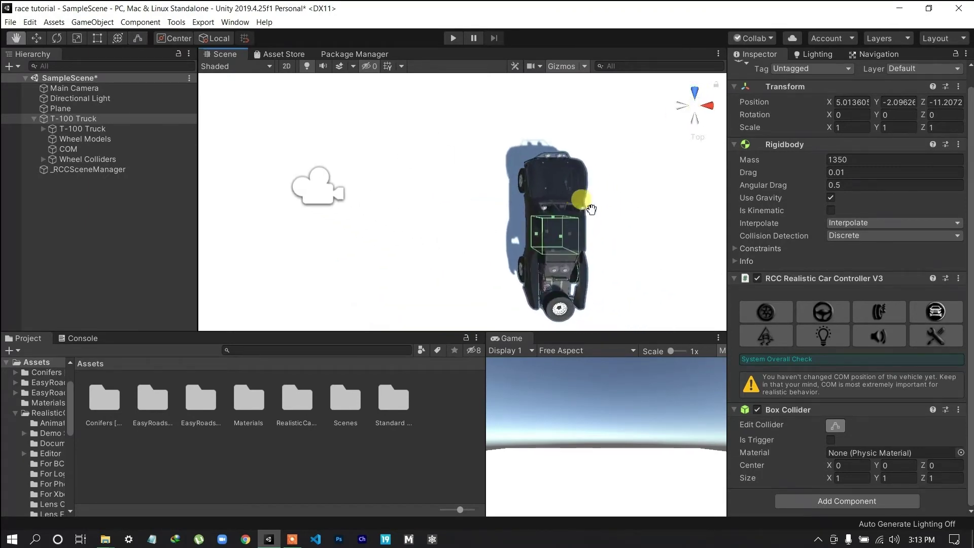
drag(554, 224, 547, 158)
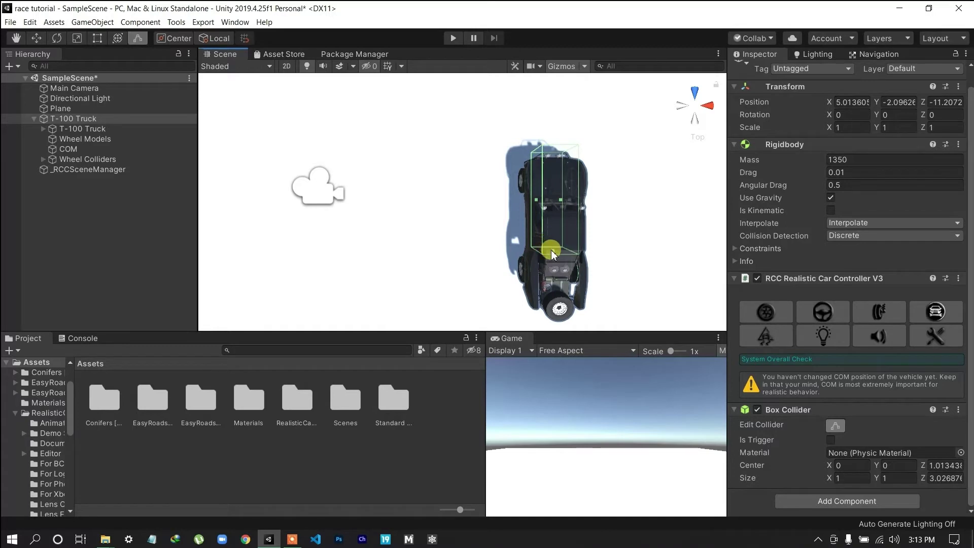
drag(553, 254, 562, 312)
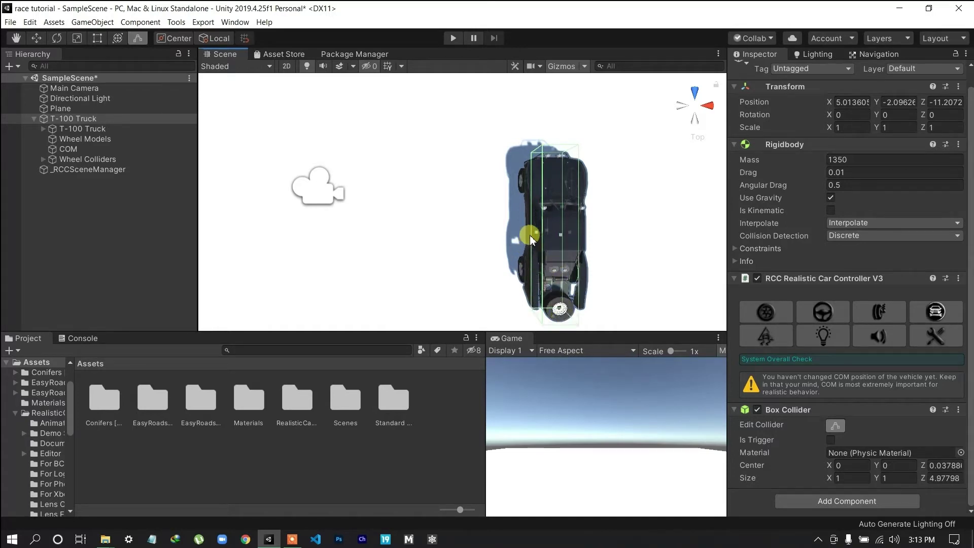
drag(538, 236, 597, 233)
click(698, 121)
middle_drag(594, 146, 537, 259)
scroll(529, 230, up, 3)
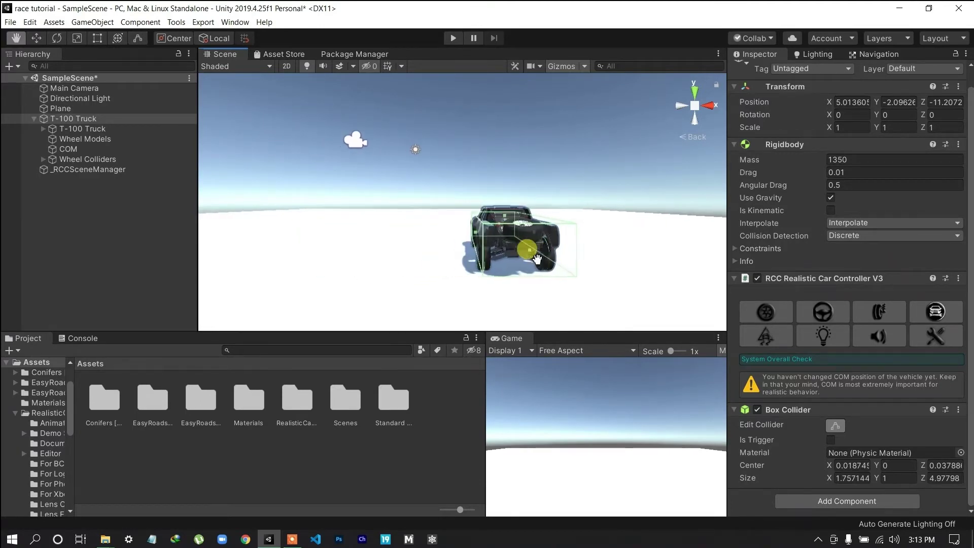
drag(477, 237, 480, 240)
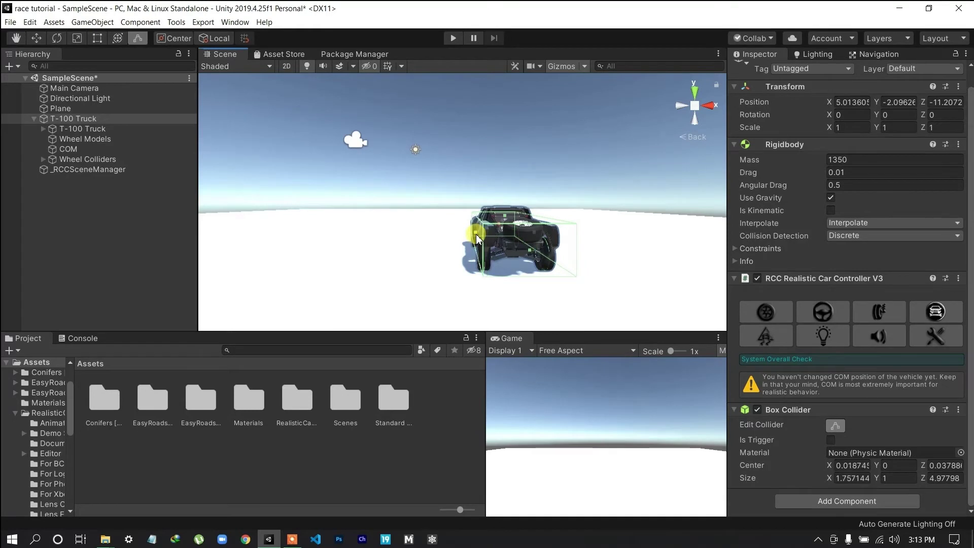
Leave collider editing by deselecting the truck, and save the scene
click(127, 252)
scroll(365, 182, up, 4)
right_drag(380, 202, 403, 255)
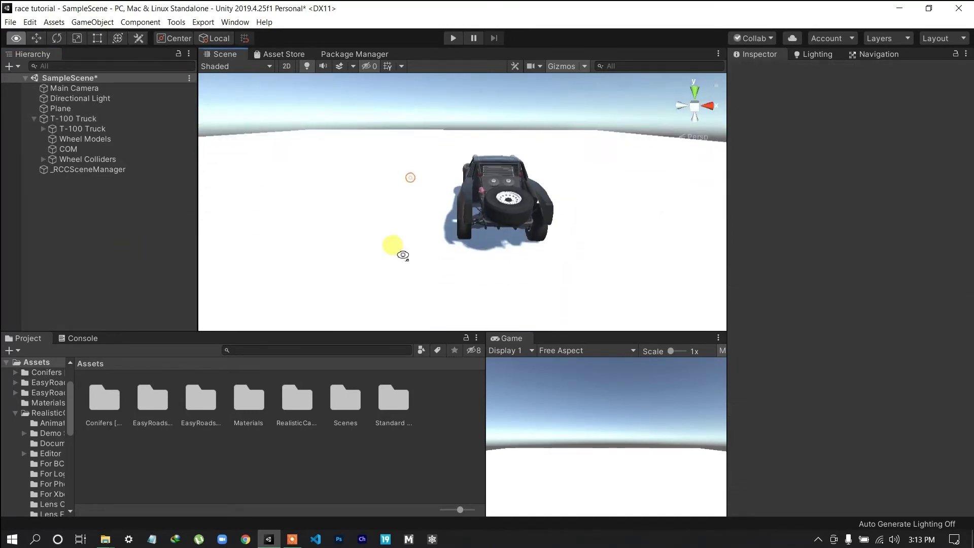
scroll(464, 227, up, 4)
middle_drag(468, 227, 435, 250)
key(ctrl+s)
right_drag(447, 241, 457, 253)
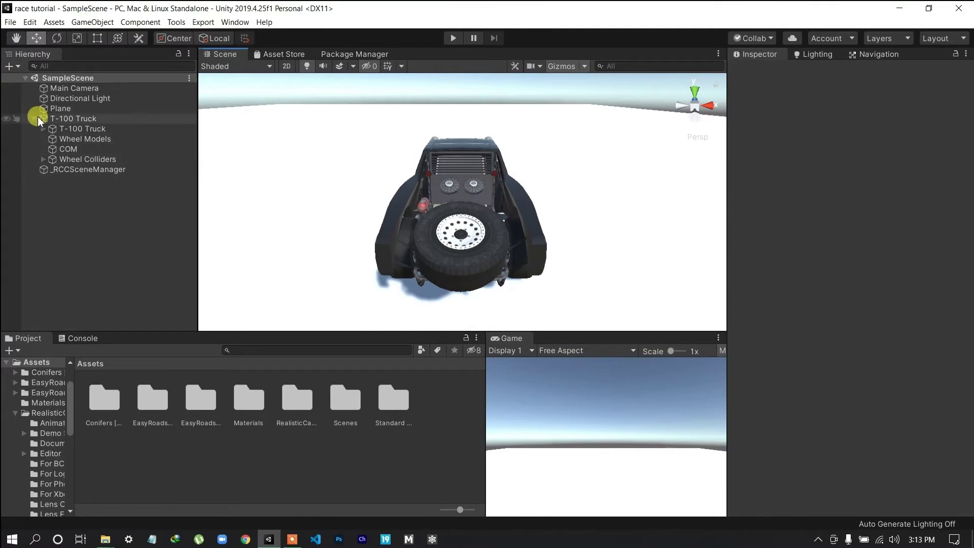
Create an RCC camera in the scene with the Realistic Car Controller creation tools
click(34, 118)
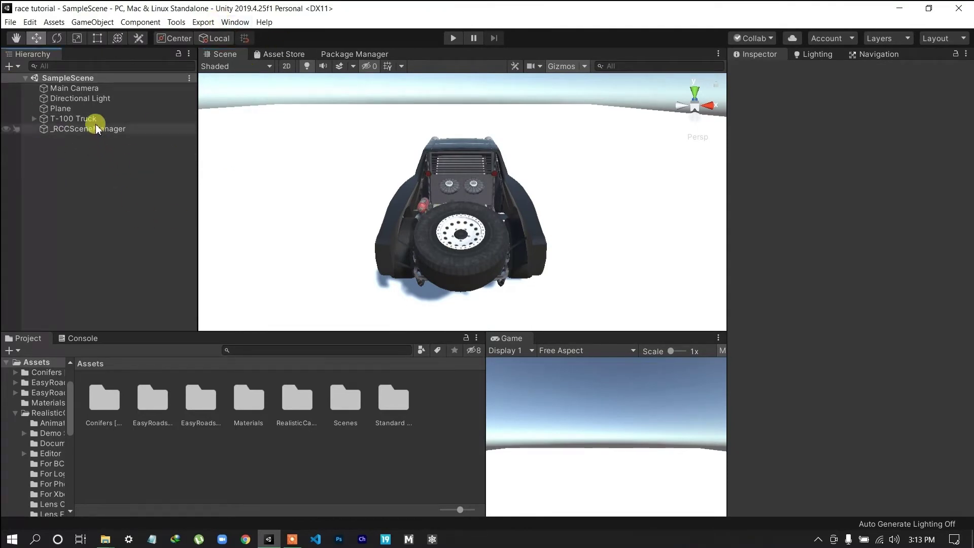
click(95, 121)
click(96, 129)
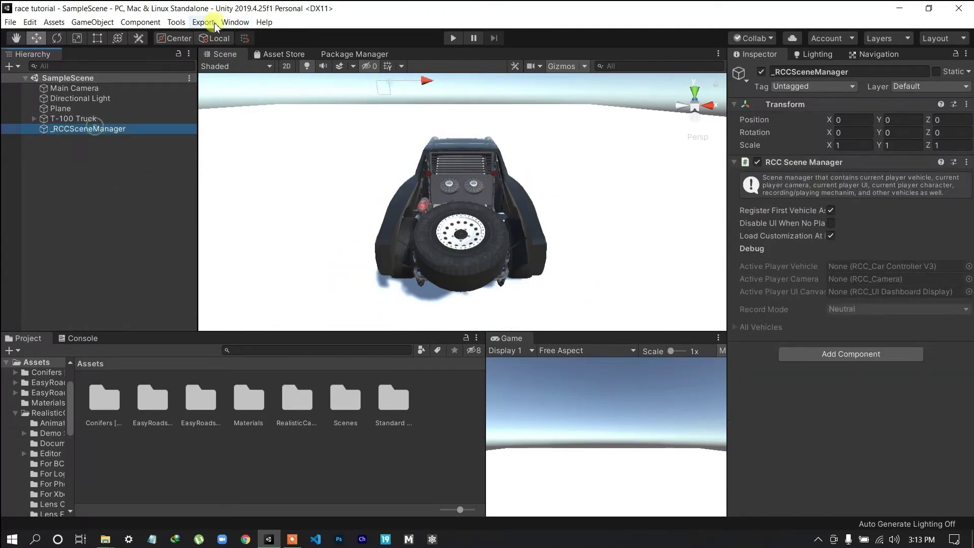
click(176, 22)
mouse_move(218, 36)
mouse_move(312, 36)
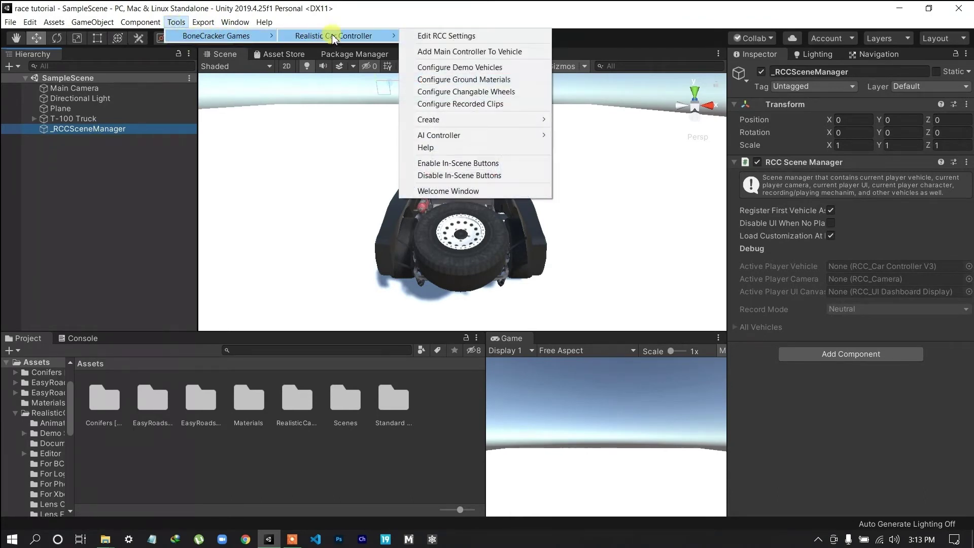
mouse_move(450, 125)
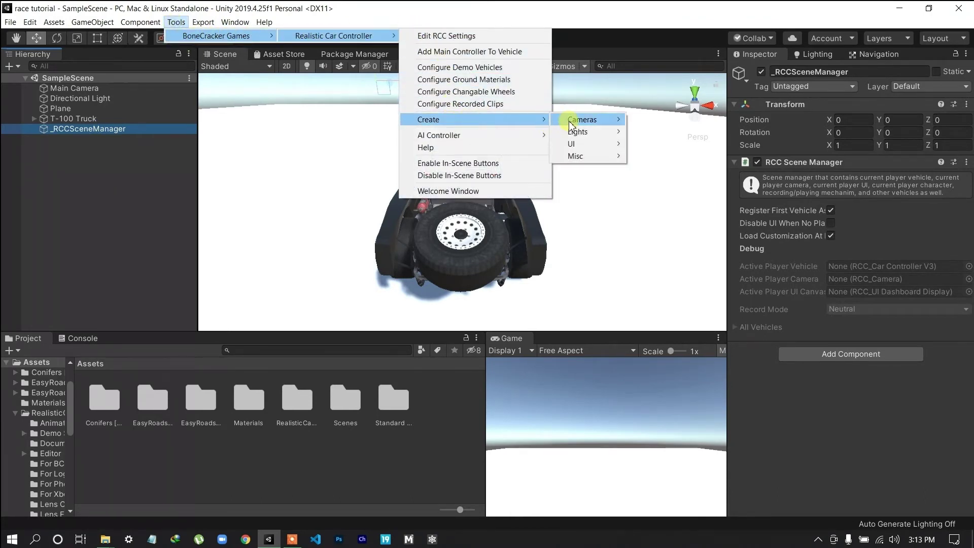
mouse_move(572, 122)
click(636, 121)
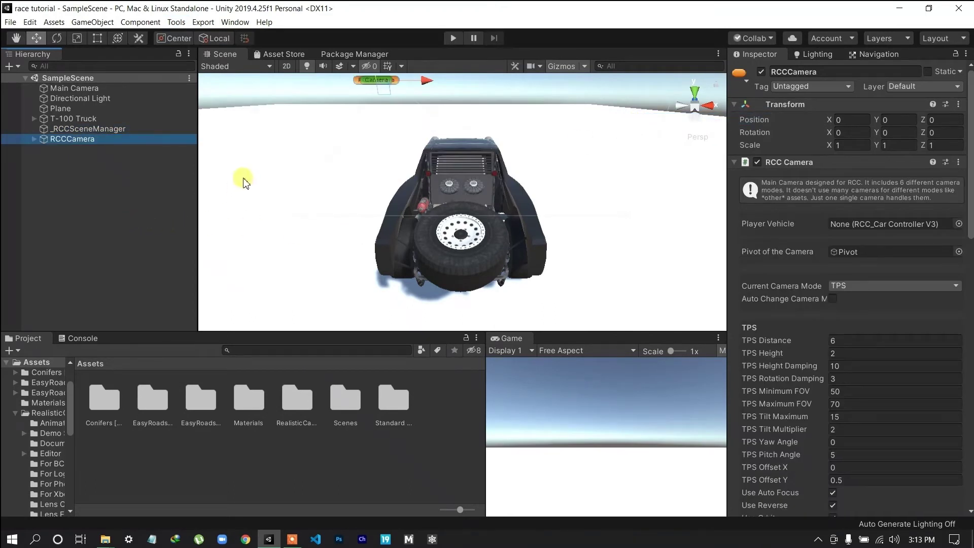
Align the RCCCamera with a scene view that looks at the whole truck from behind and above
key(ctrl+shift+f)
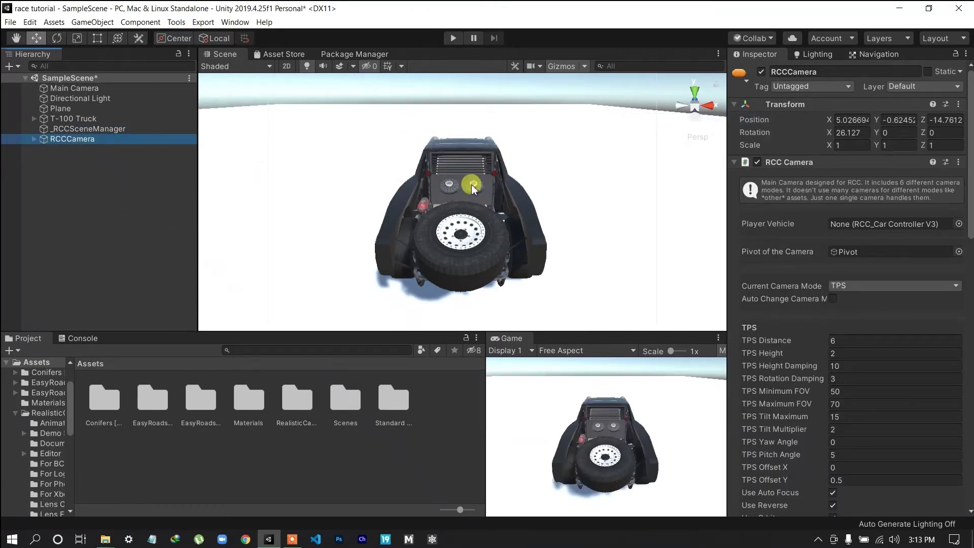
scroll(501, 220, down, 3)
right_drag(501, 219, 493, 186)
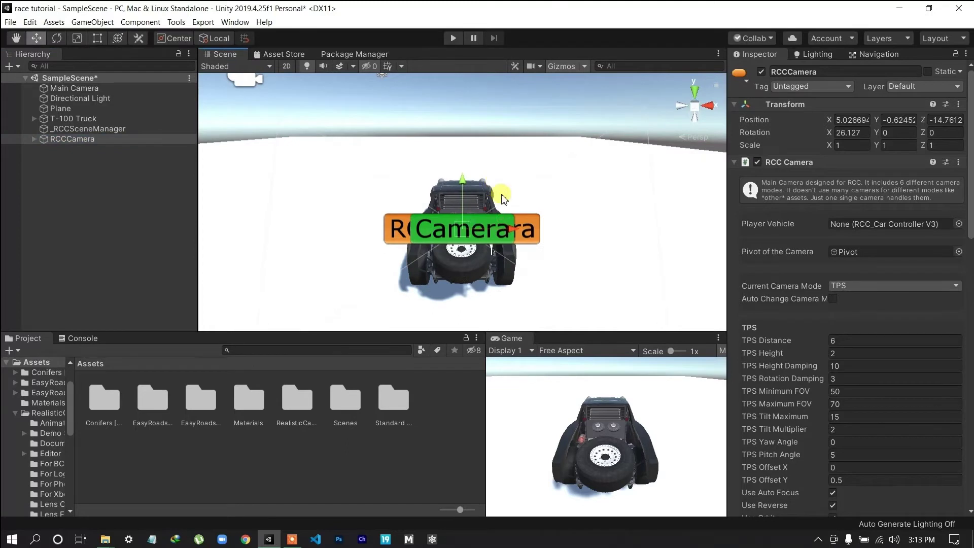
key(ctrl+shift+f)
click(55, 213)
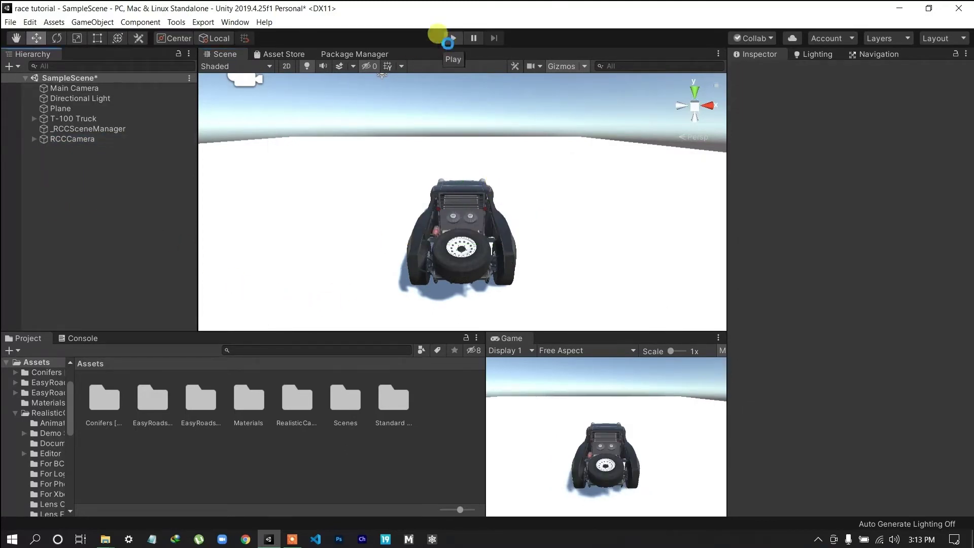
Play the scene, test-drive and steer the truck, and stop the game
click(449, 43)
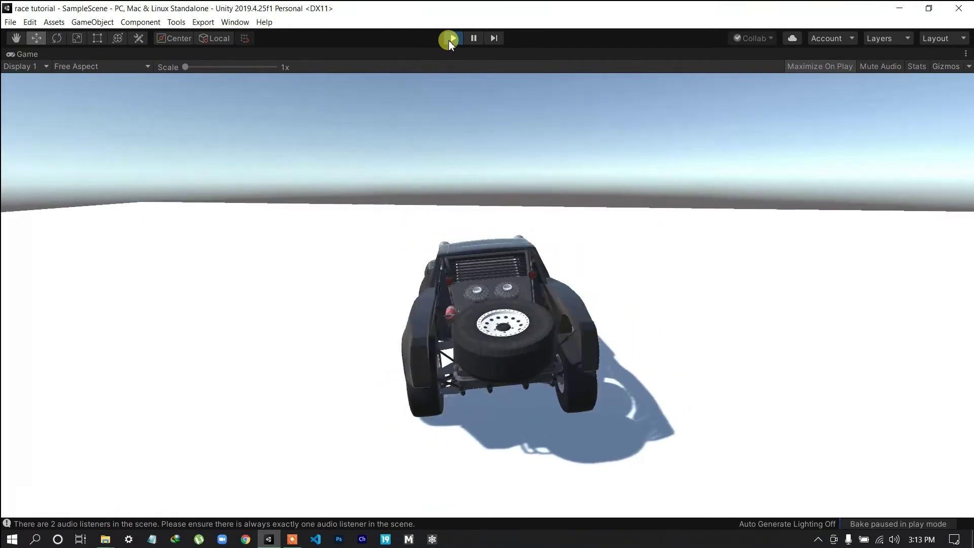
key(d)
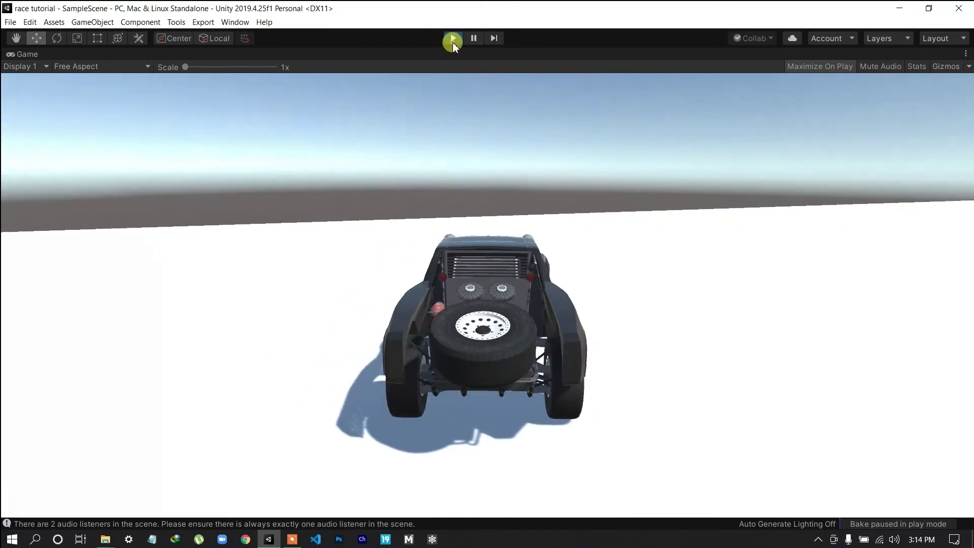
click(453, 40)
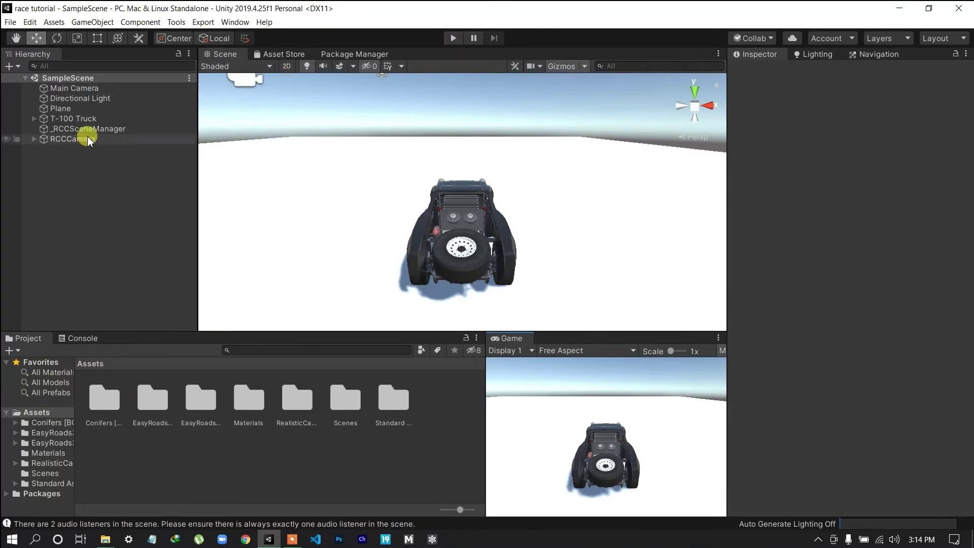
Lower the truck's COM object along the Y axis to change its center of mass
click(92, 118)
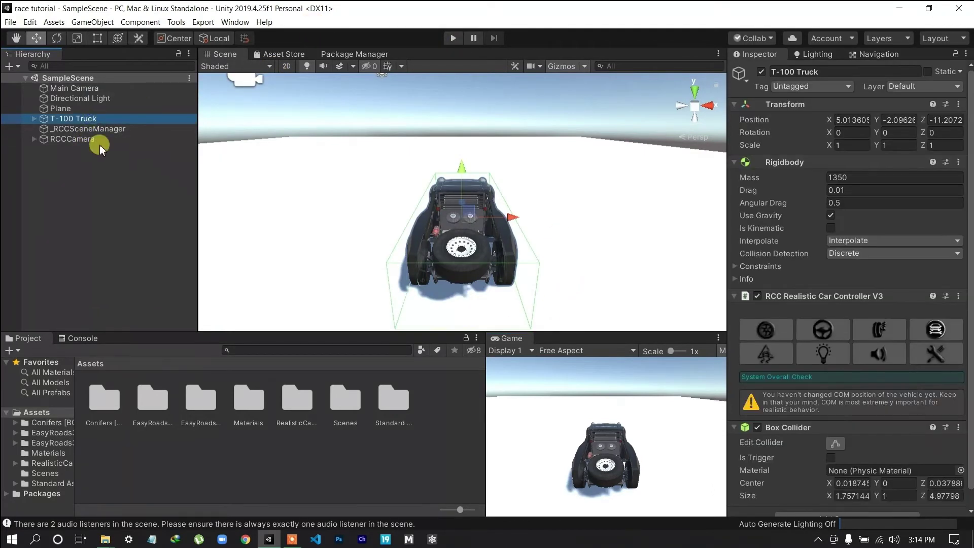
click(34, 118)
click(56, 150)
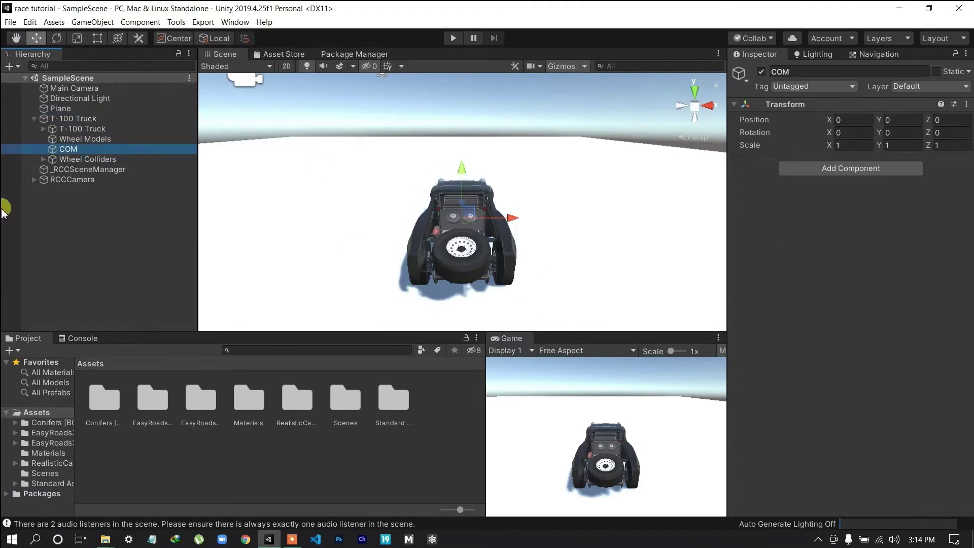
right_drag(664, 211, 604, 306)
middle_drag(604, 306, 540, 180)
scroll(540, 180, down, 4)
right_drag(540, 183, 568, 162)
drag(539, 86, 543, 147)
click(109, 247)
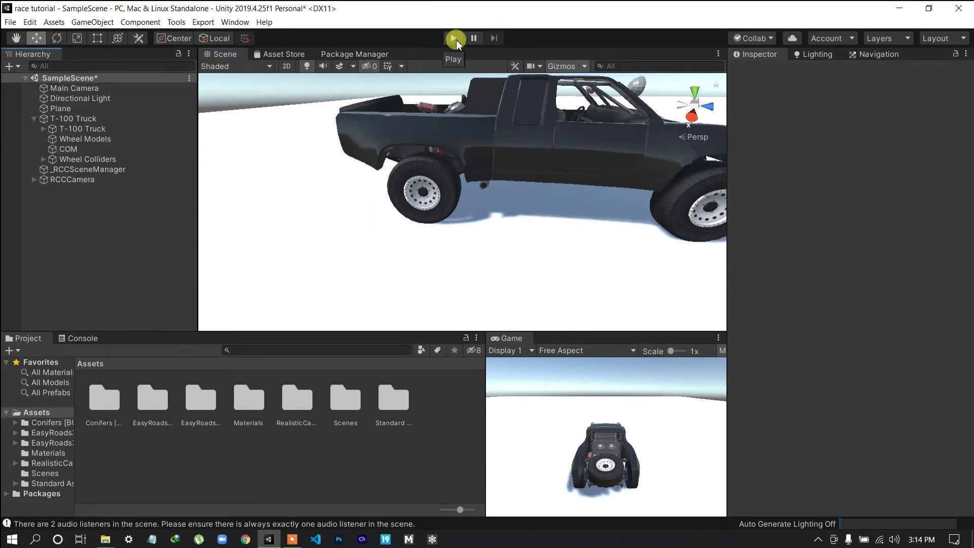
Play the scene with the lowered center of mass, steering the truck both ways and cycling through the camera modes
click(454, 38)
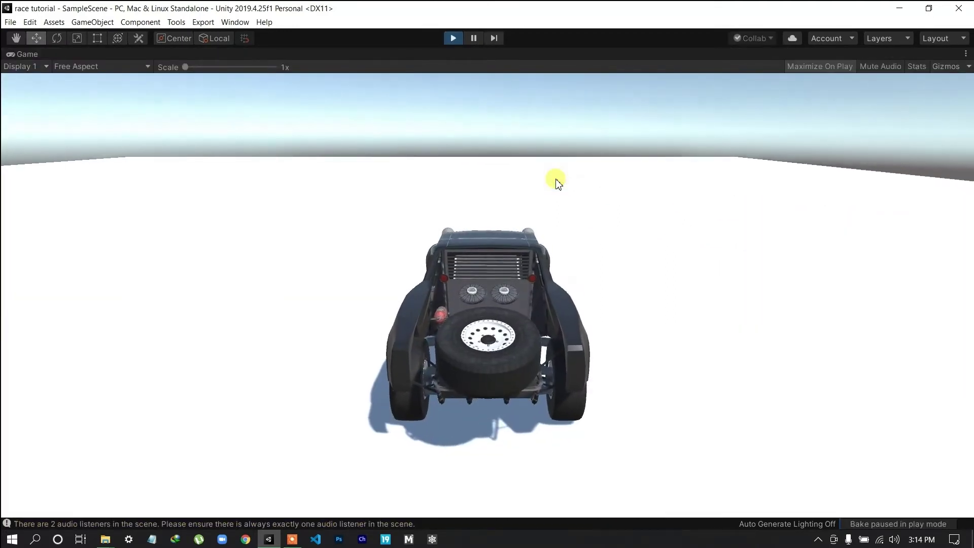
key(d)
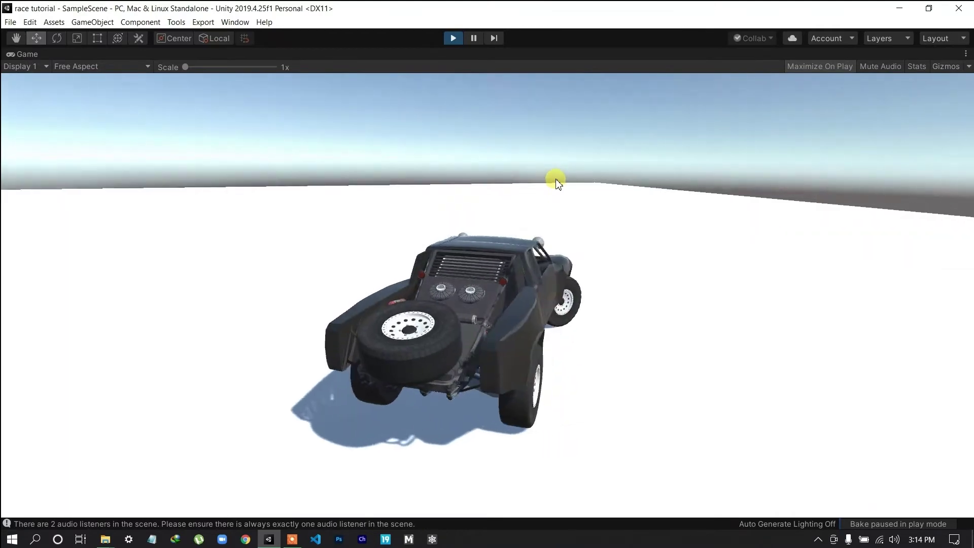
key(a)
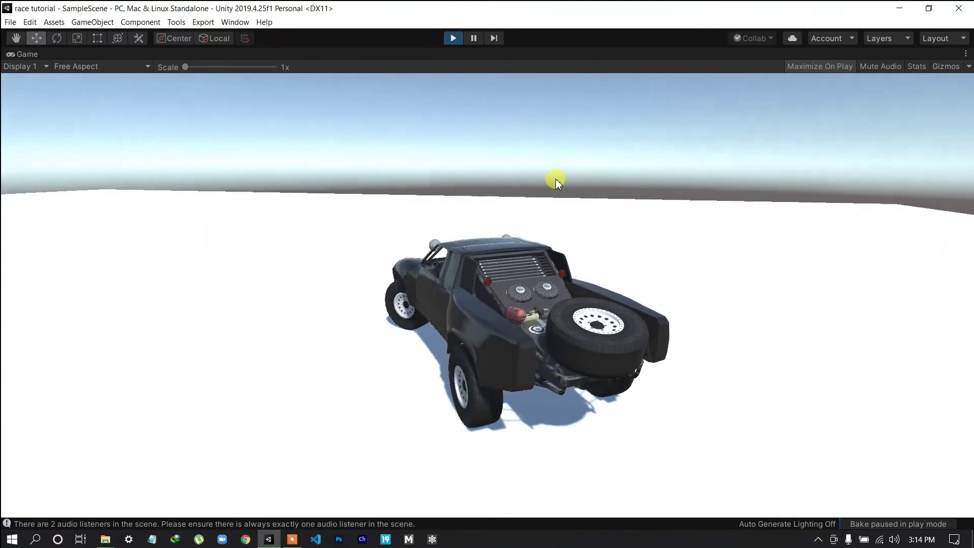
key(d)
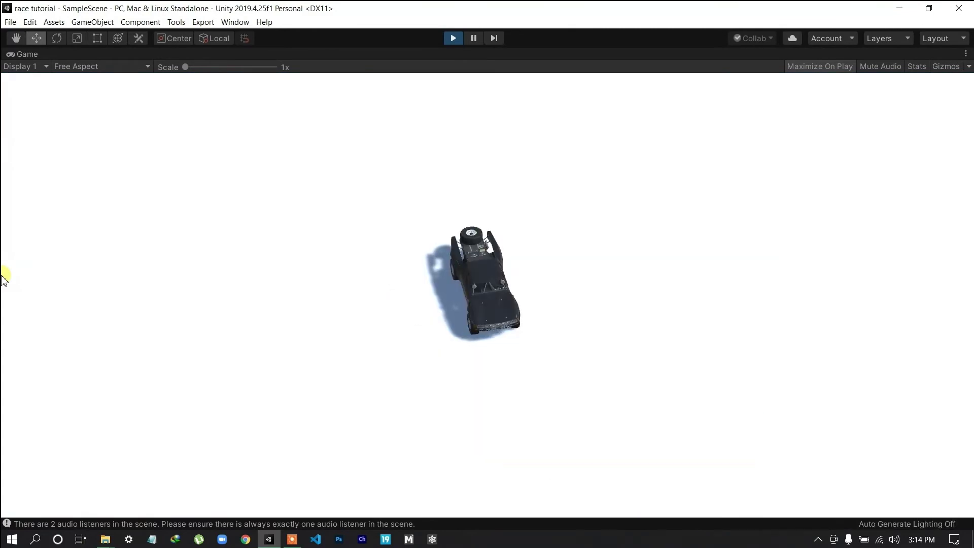
key(c)
key(c)
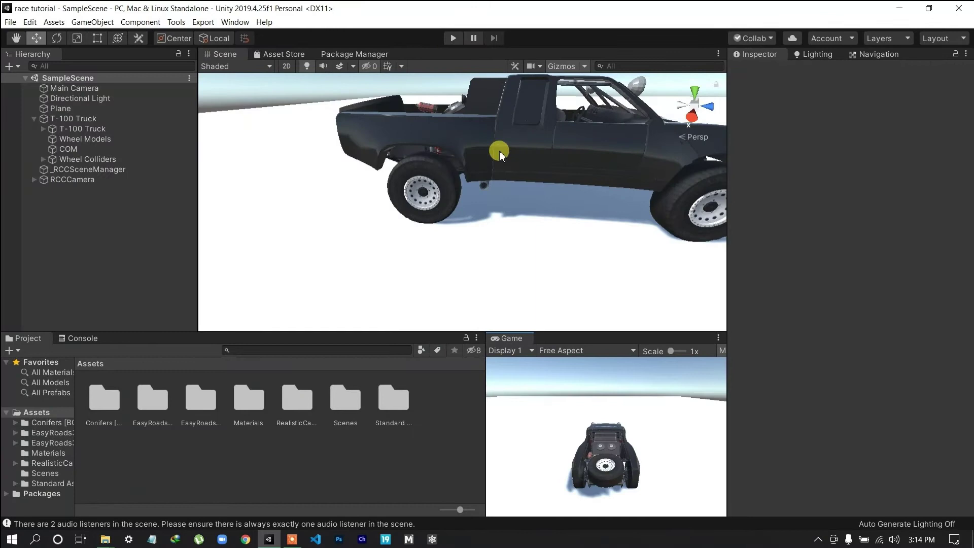
Select the parent T-100 Truck object to review its system check and component settings
scroll(500, 152, down, 8)
right_drag(337, 195, 460, 190)
scroll(460, 190, down, 3)
middle_drag(307, 163, 315, 163)
alt+drag(325, 172, 466, 231)
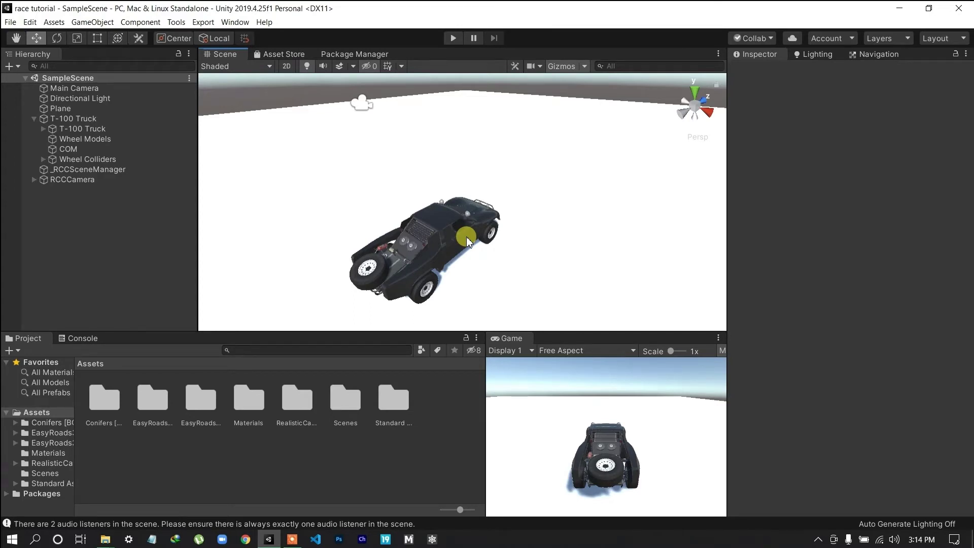
click(34, 118)
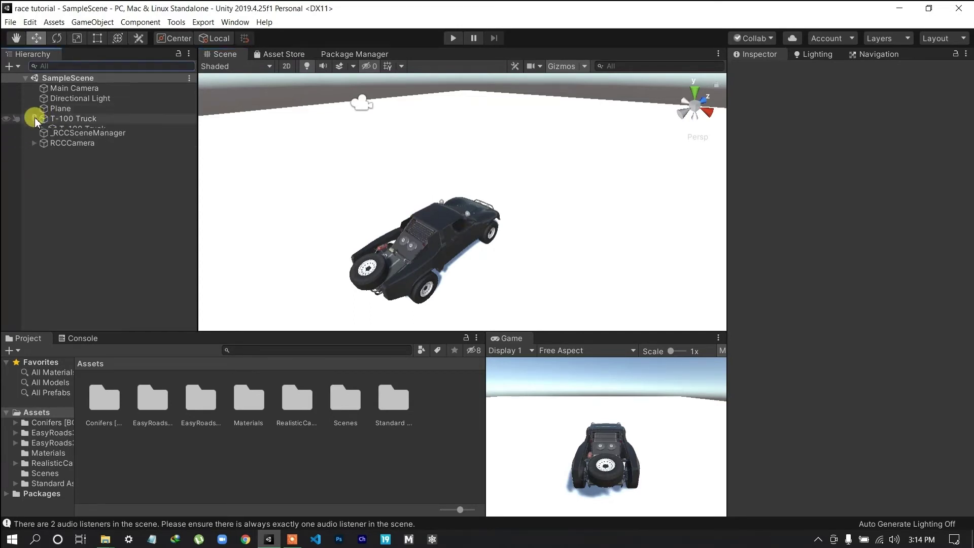
click(27, 119)
click(34, 118)
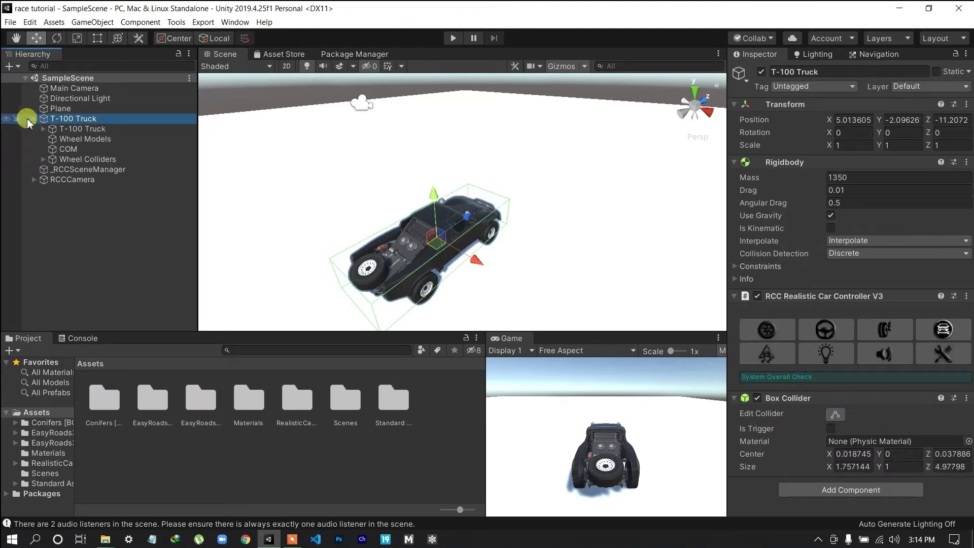
Add a Realistic Car Controller HeadLight to the T-100 Truck
click(34, 118)
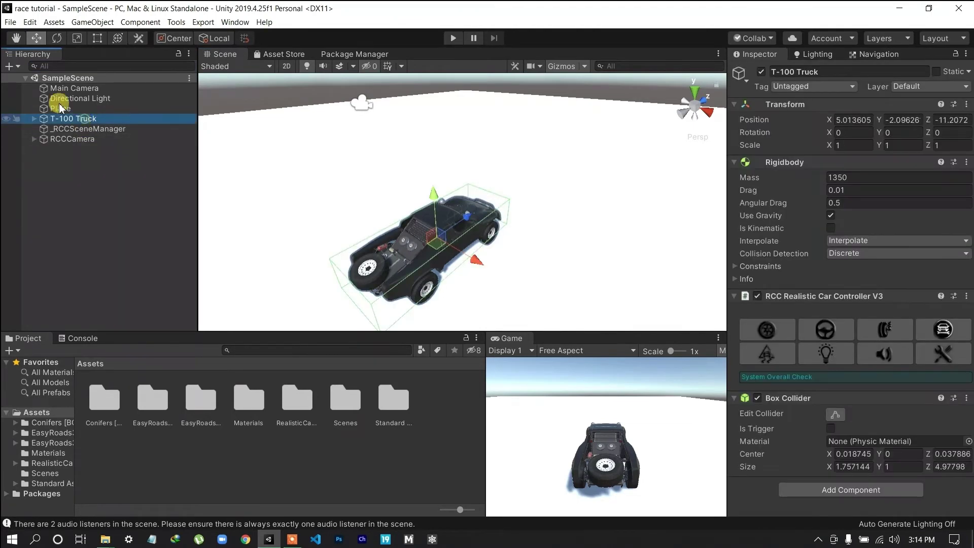
click(173, 23)
mouse_move(253, 36)
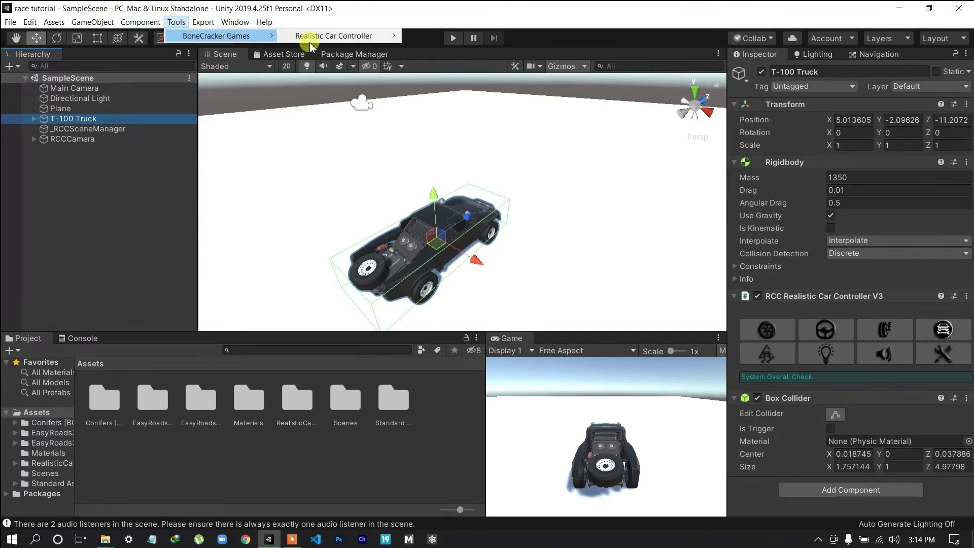
mouse_move(323, 38)
mouse_move(490, 122)
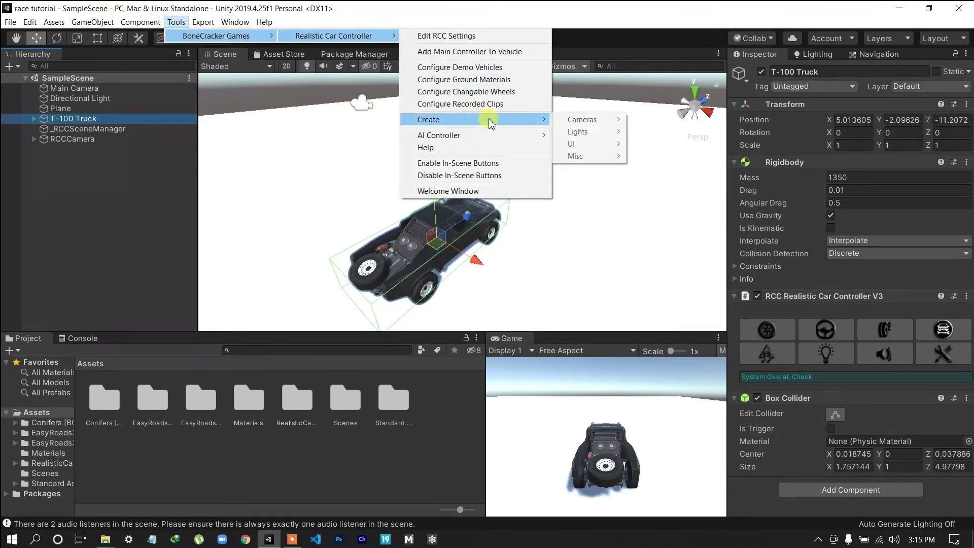
mouse_move(578, 132)
mouse_move(680, 132)
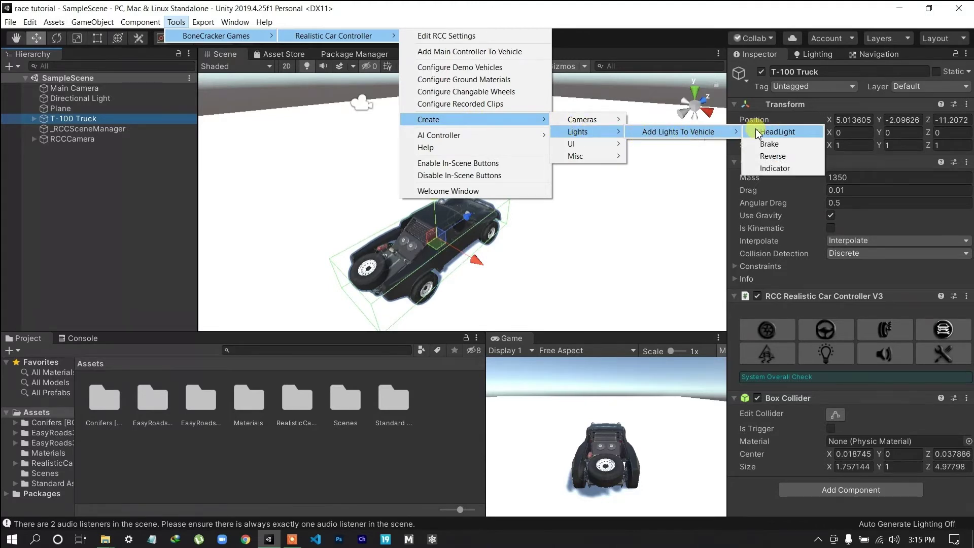
click(758, 133)
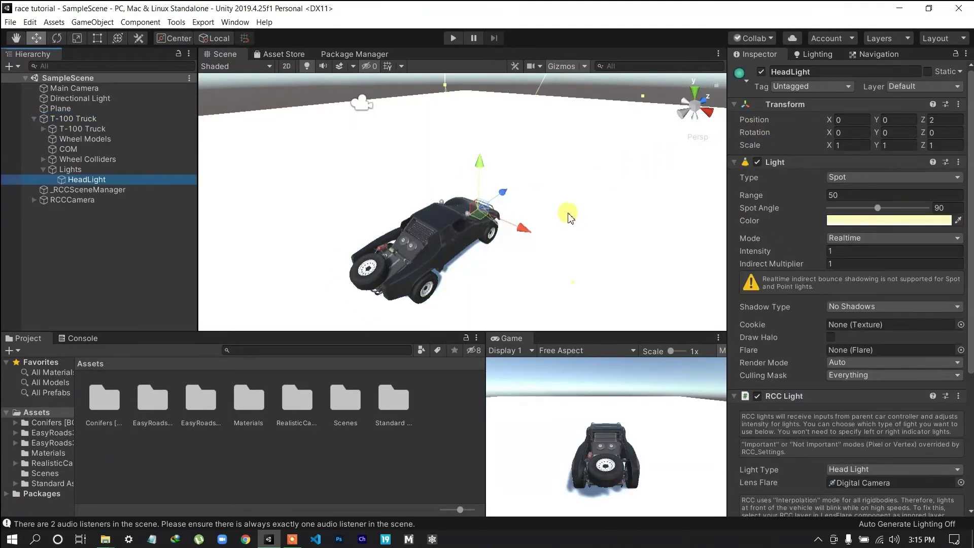
Position the headlight on one of the truck's front lamps at X 0.513, Y -0.055, Z 2
alt+drag(568, 215, 434, 214)
scroll(454, 206, up, 10)
middle_drag(467, 203, 439, 224)
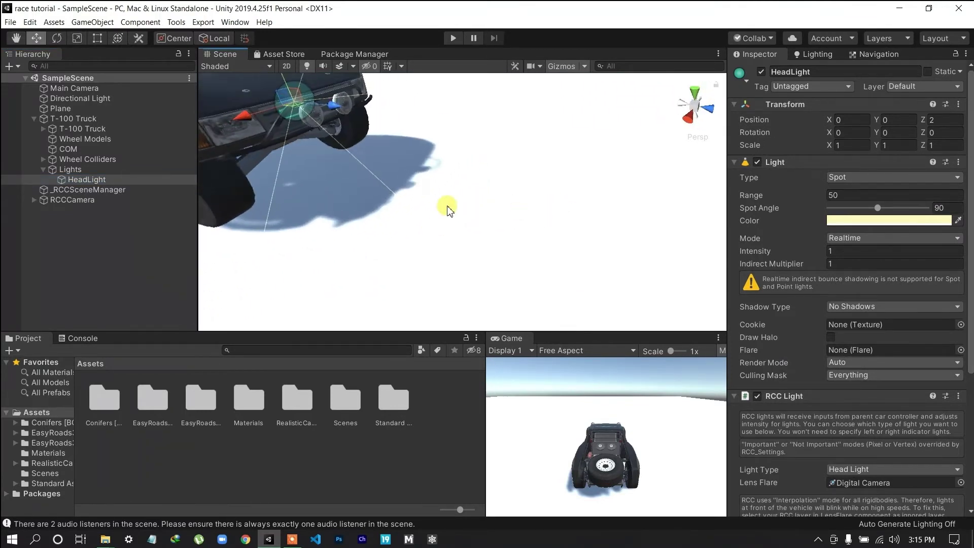
alt+drag(448, 206, 339, 168)
middle_drag(510, 137, 477, 165)
scroll(476, 158, up, 5)
scroll(475, 151, down, 5)
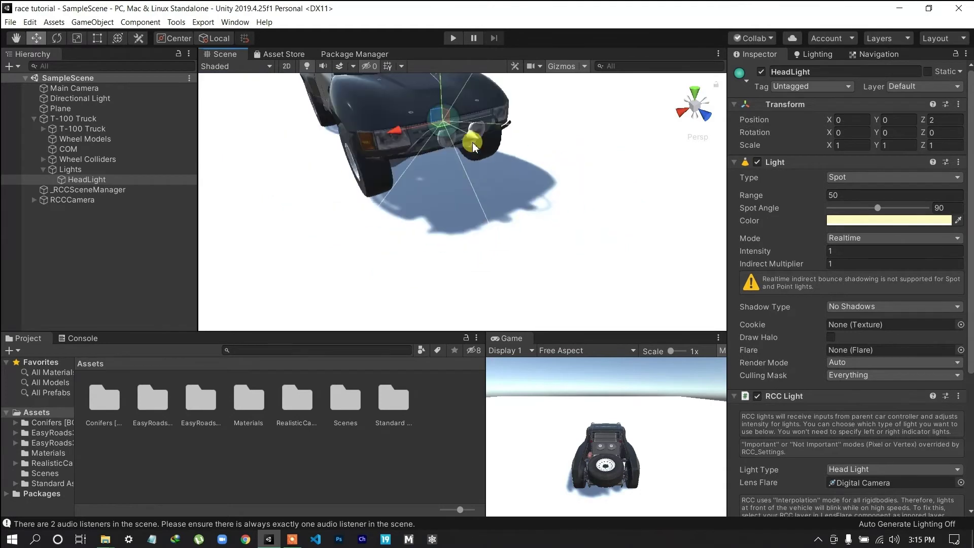
drag(390, 133, 355, 147)
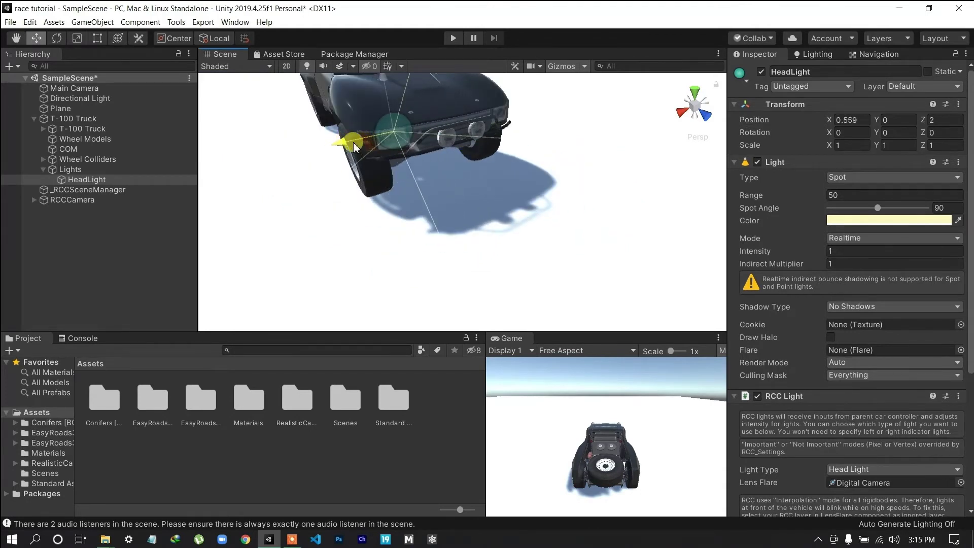
drag(383, 86, 384, 86)
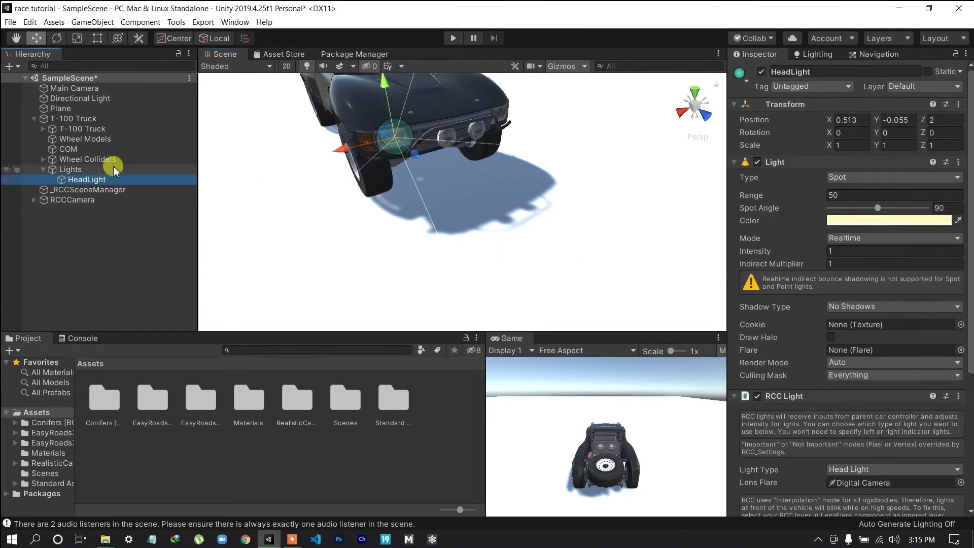
Duplicate the headlight, move the copy along X onto the opposite front lamp, and collapse the Lights group
drag(341, 147, 451, 143)
scroll(601, 138, up, 3)
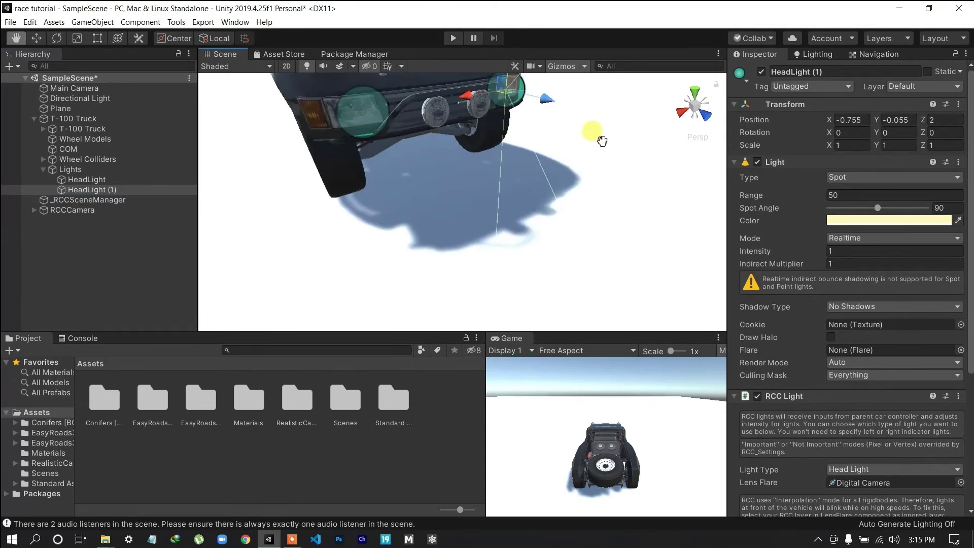
middle_drag(602, 141, 479, 194)
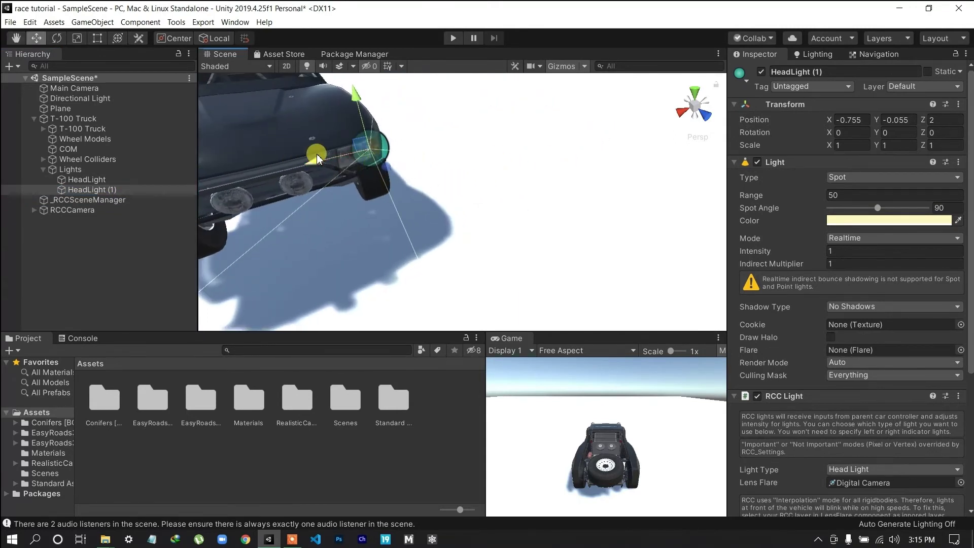
drag(318, 158, 311, 169)
click(161, 265)
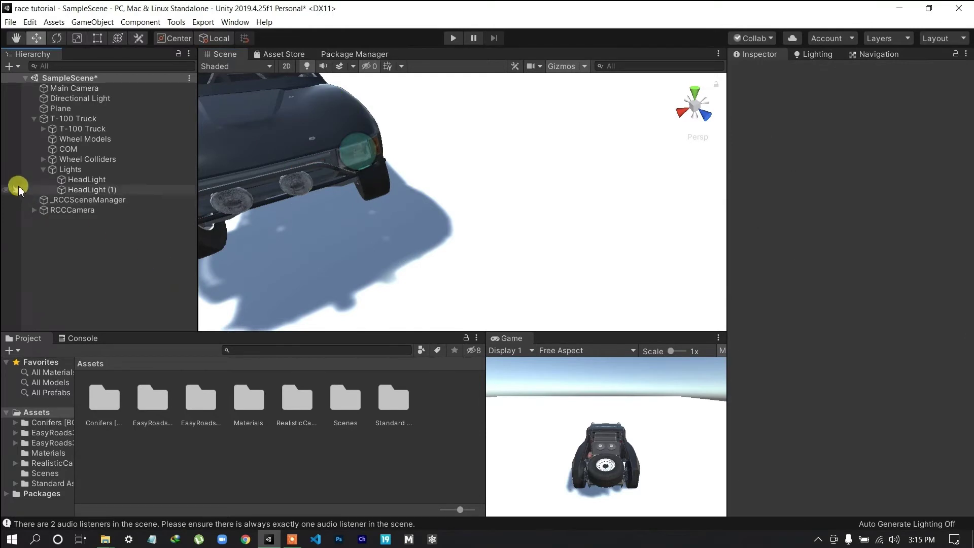
click(43, 169)
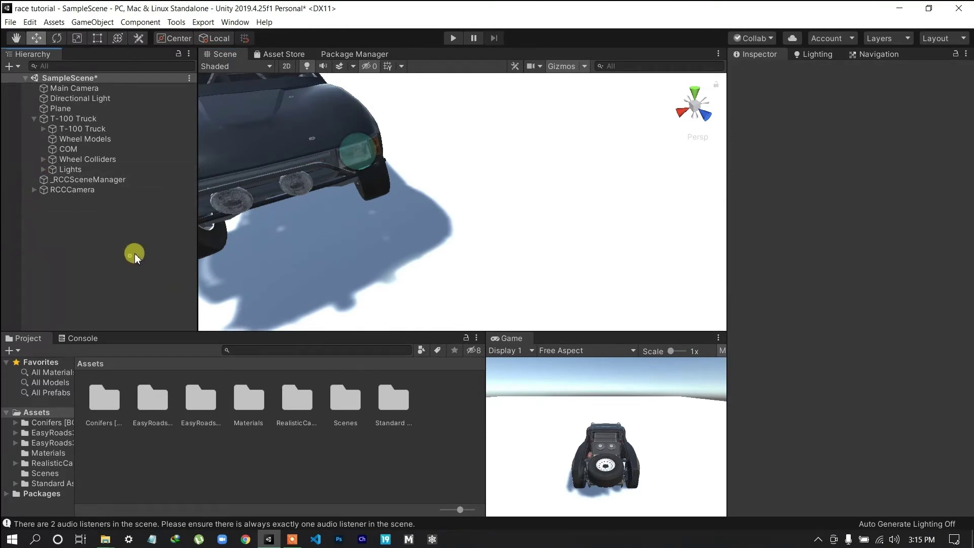
Examine the whole truck from its side and rear
scroll(342, 198, down, 4)
middle_drag(343, 198, 575, 158)
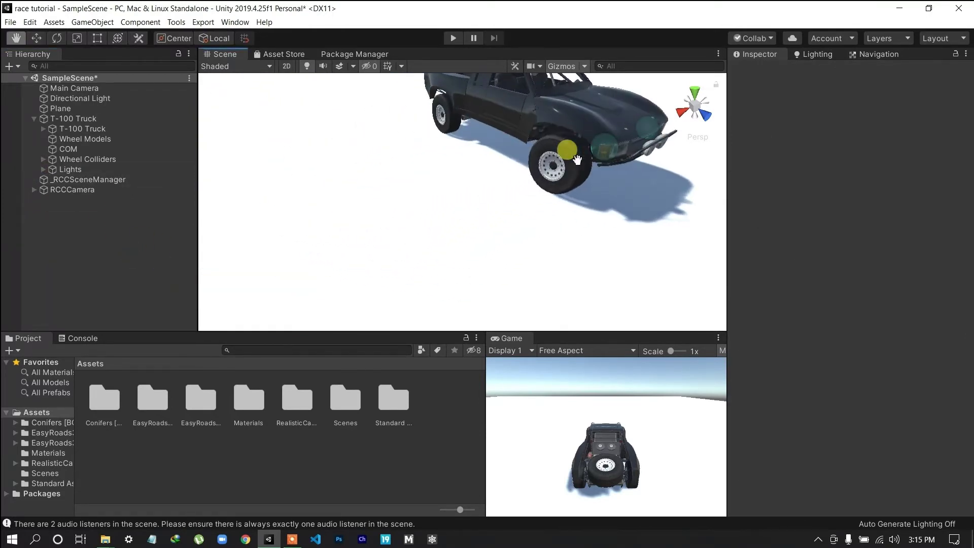
right_drag(576, 157, 598, 144)
drag(198, 136, 144, 168)
key(q)
middle_drag(393, 167, 602, 186)
scroll(602, 171, down, 5)
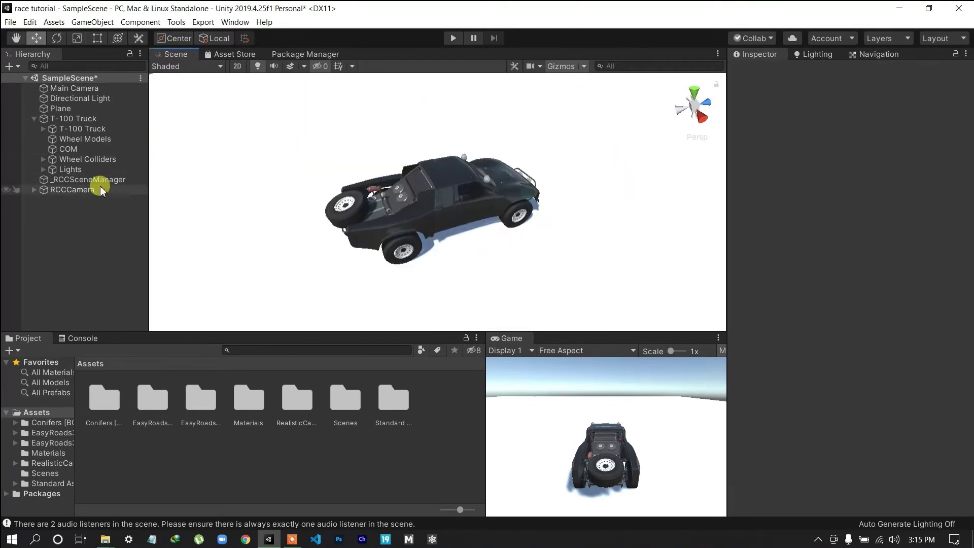
drag(149, 231, 192, 232)
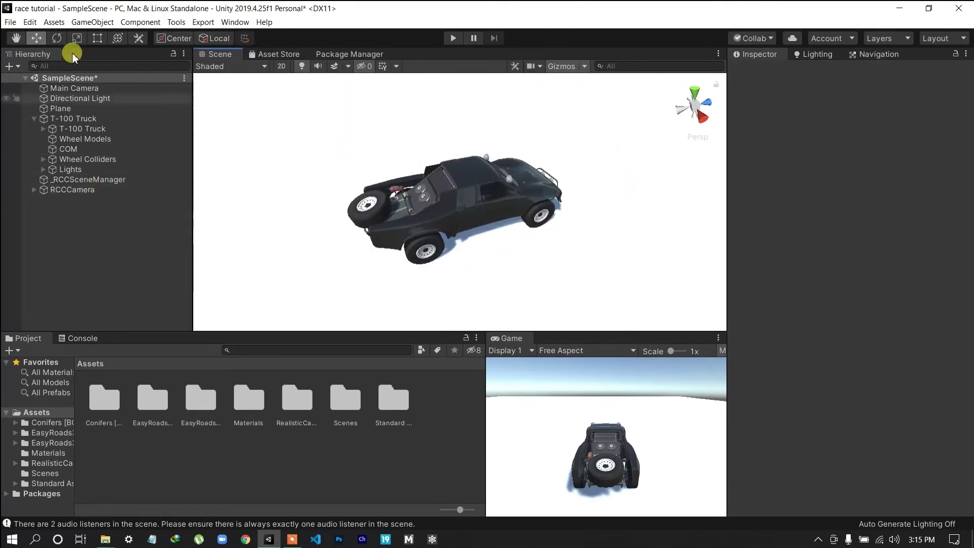
click(202, 21)
mouse_move(177, 23)
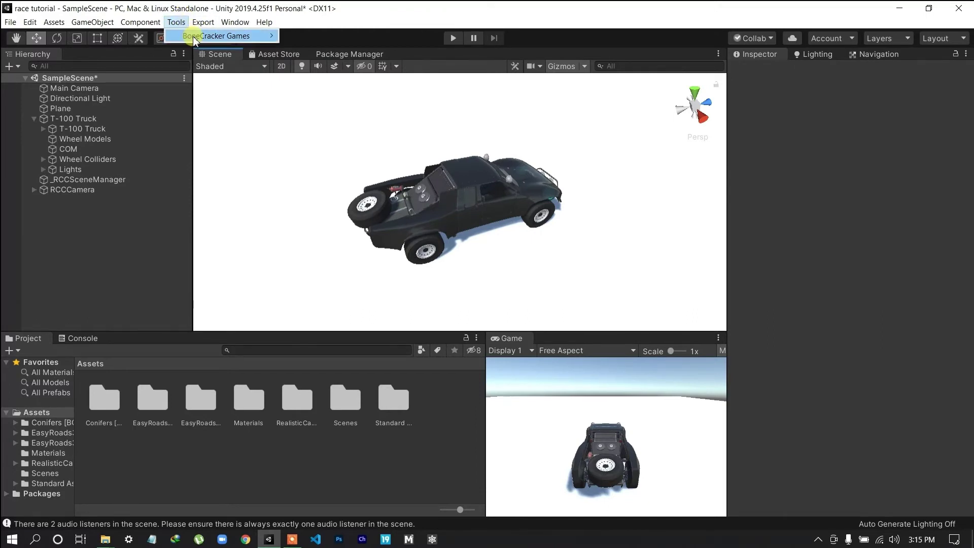
mouse_move(357, 39)
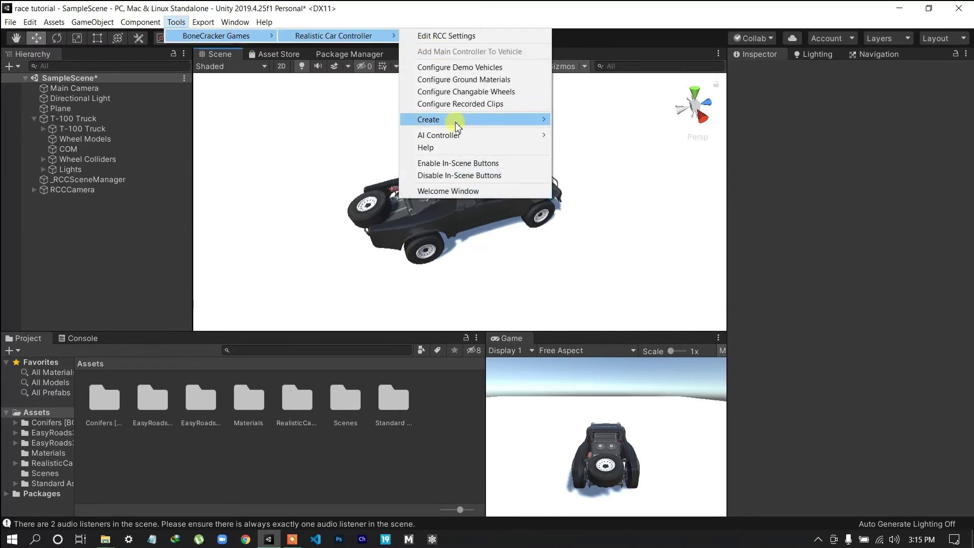
mouse_move(481, 121)
mouse_move(569, 132)
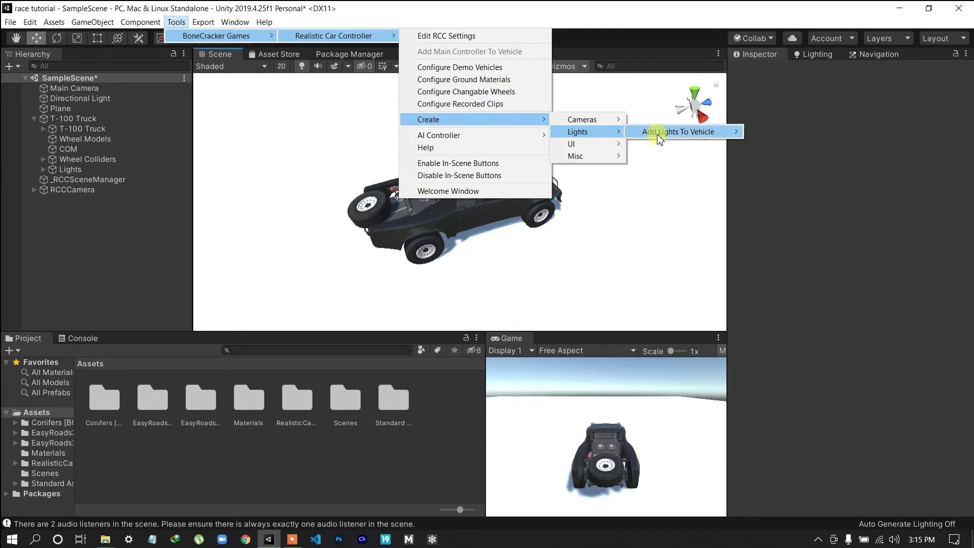
mouse_move(710, 138)
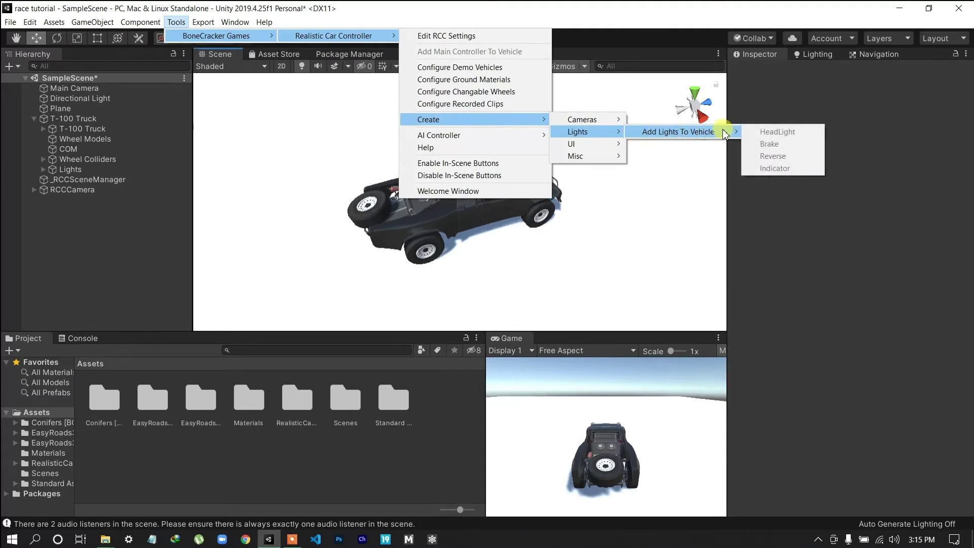
click(63, 108)
Add a Realistic Car Controller Brake light to the parent T-100 Truck object
click(81, 119)
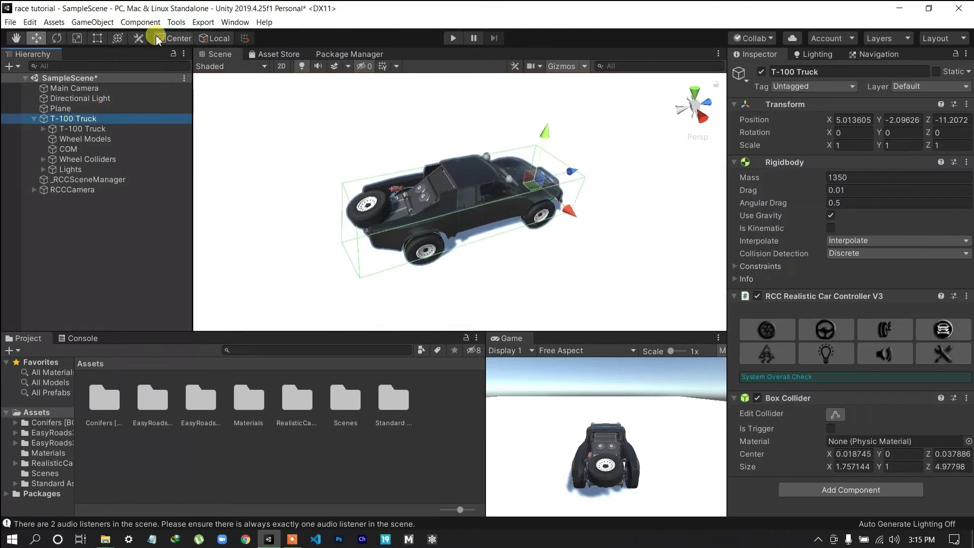
click(176, 21)
mouse_move(325, 35)
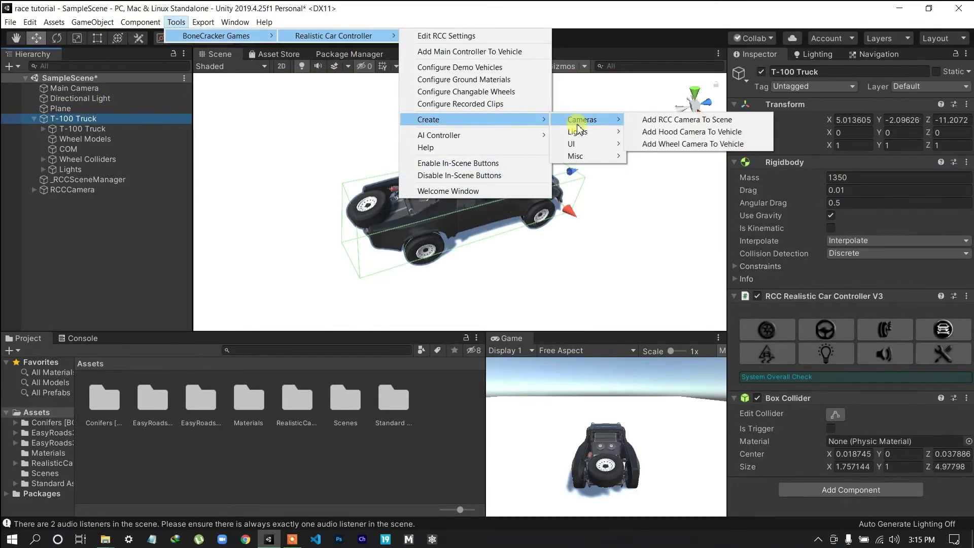
mouse_move(583, 133)
mouse_move(688, 131)
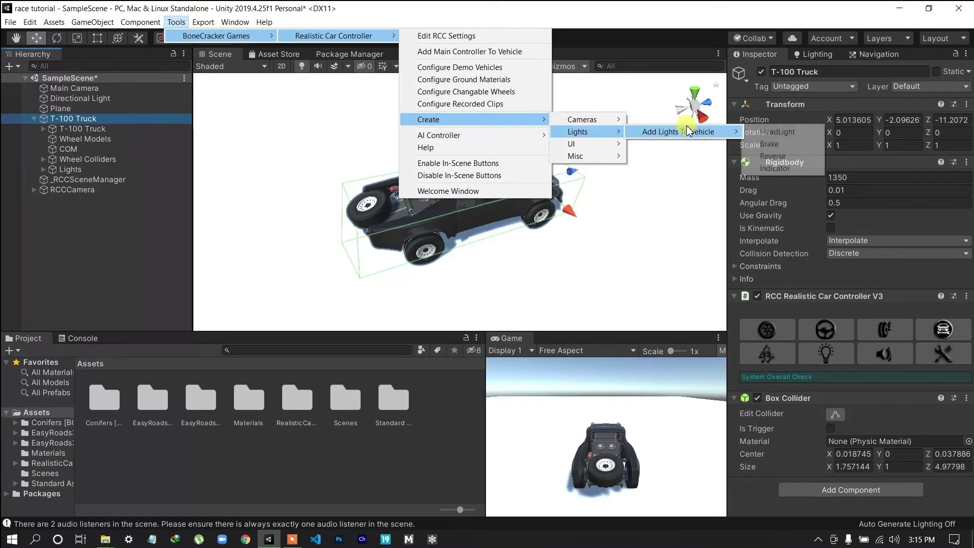
click(769, 144)
Position the brake light on one of the truck's rear lamps at X 0.416, Y 0.568, Z -0.874
middle_drag(492, 211, 581, 197)
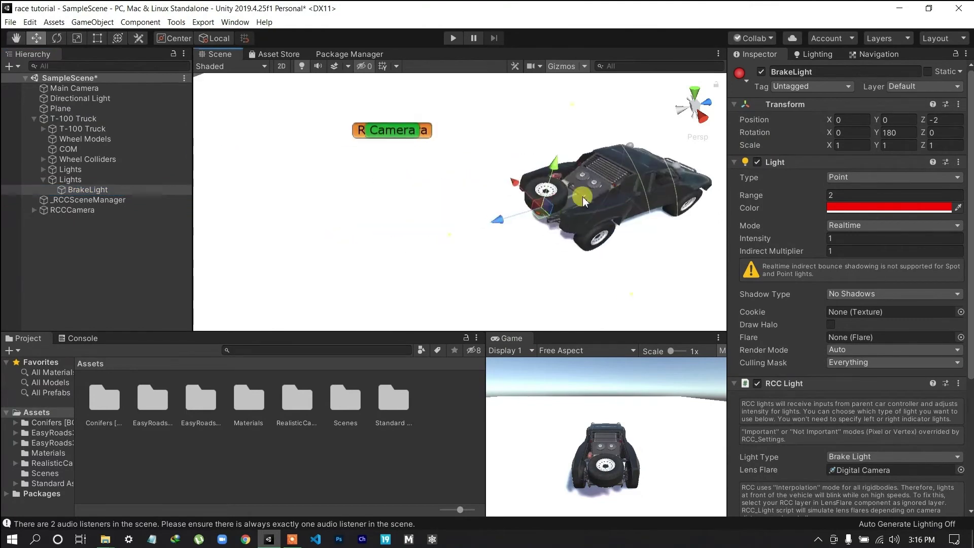
scroll(449, 202, up, 4)
middle_drag(449, 202, 501, 202)
right_drag(502, 201, 624, 191)
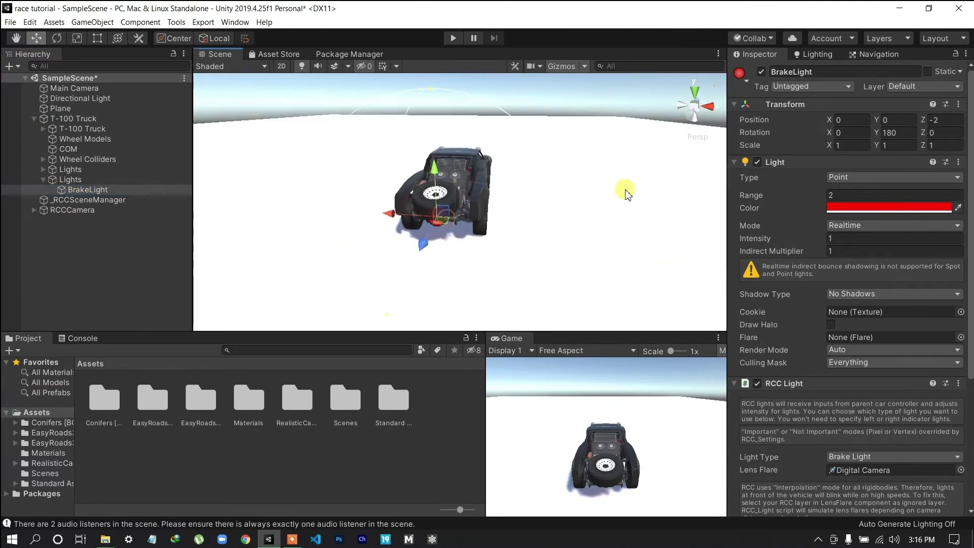
scroll(579, 209, up, 3)
middle_drag(580, 210, 642, 157)
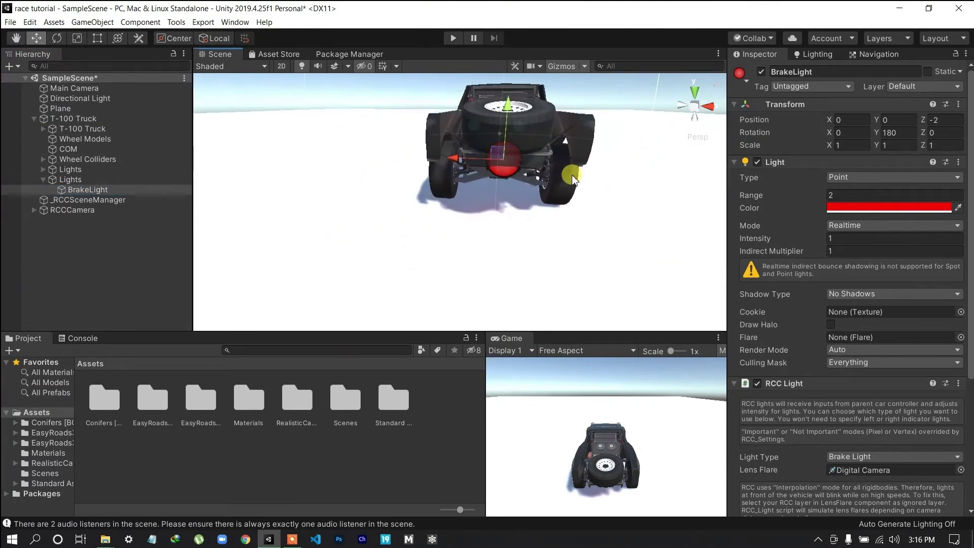
drag(507, 108, 504, 127)
middle_drag(685, 163, 685, 209)
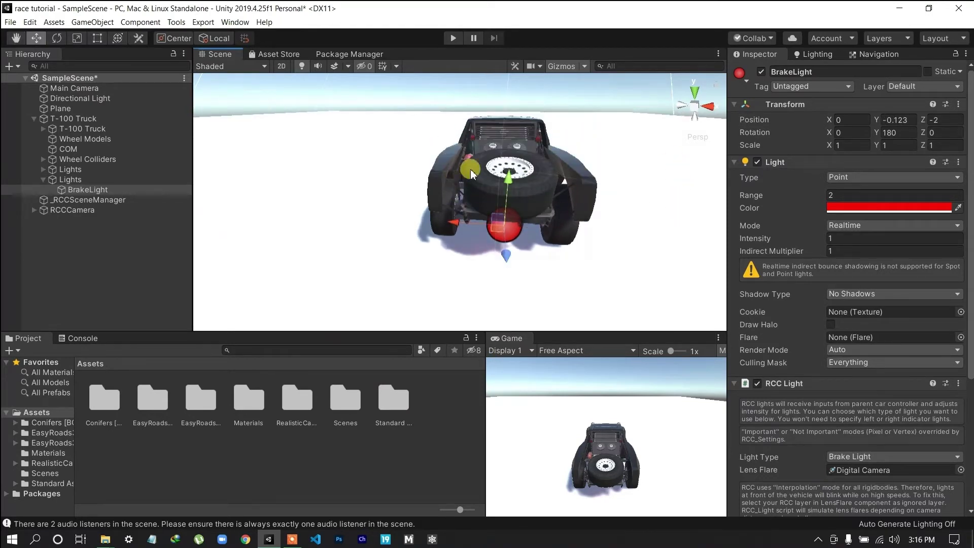
drag(509, 176, 510, 88)
scroll(501, 192, up, 5)
scroll(501, 193, down, 5)
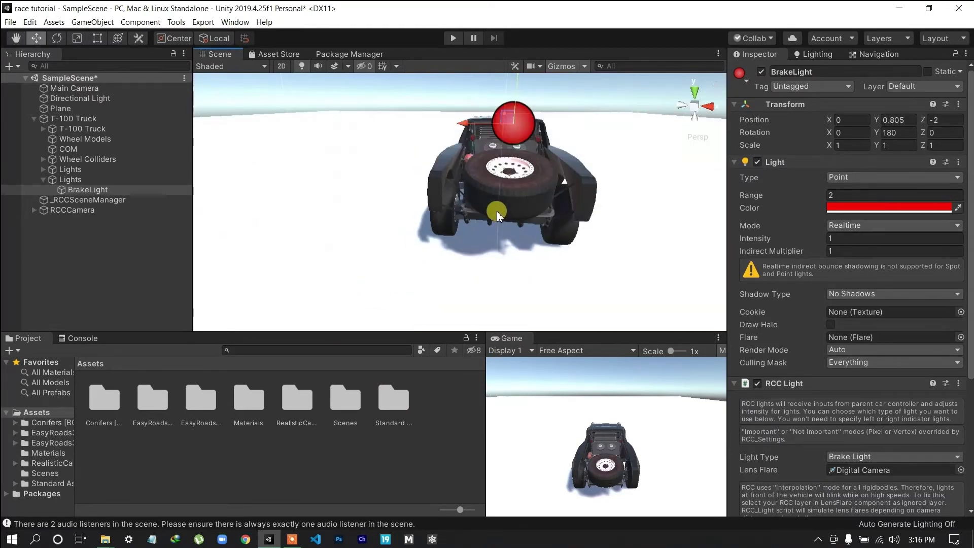
middle_drag(480, 206, 428, 265)
alt+drag(428, 264, 283, 228)
drag(202, 205, 391, 221)
drag(434, 104, 403, 219)
middle_drag(331, 225, 355, 217)
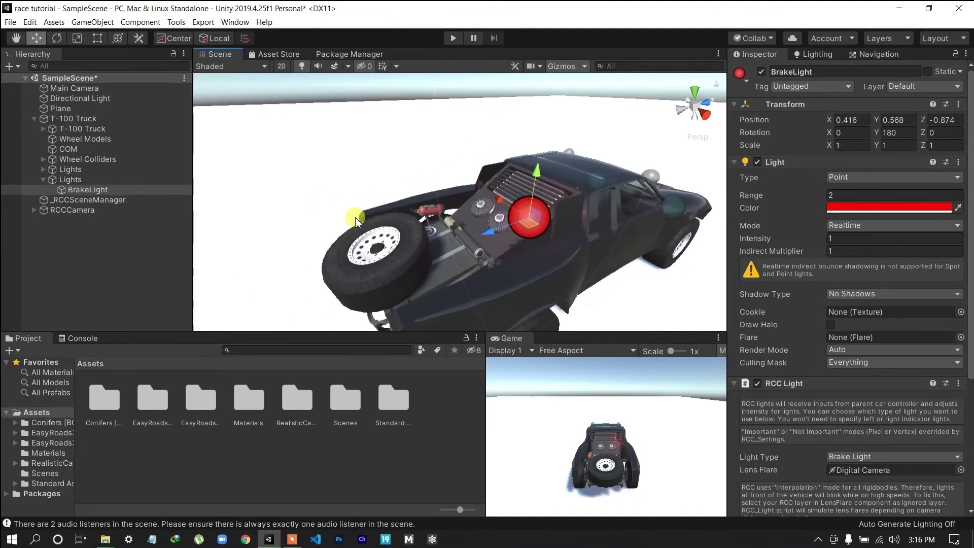
Duplicate the brake light, move the copy onto the opposite rear lamp at X -0.383, and collapse its Lights group
right_drag(355, 217, 402, 207)
middle_drag(403, 207, 521, 158)
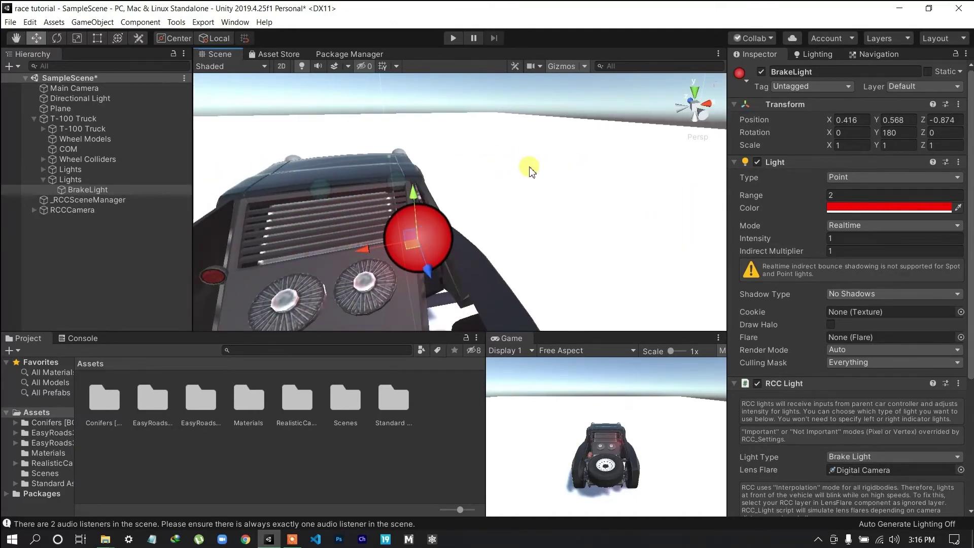
key(ctrl+d)
drag(367, 249, 243, 268)
right_drag(551, 200, 357, 207)
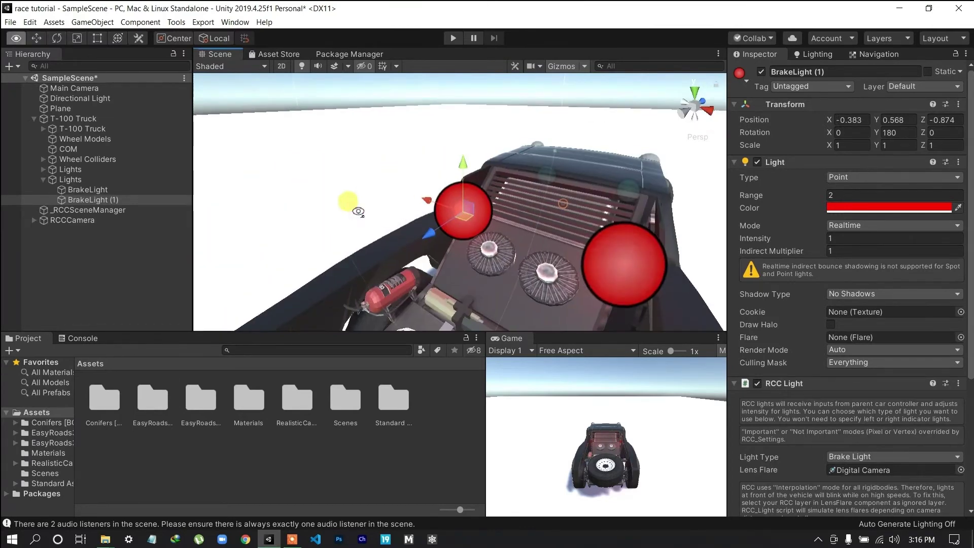
middle_drag(525, 208, 494, 199)
scroll(495, 199, down, 5)
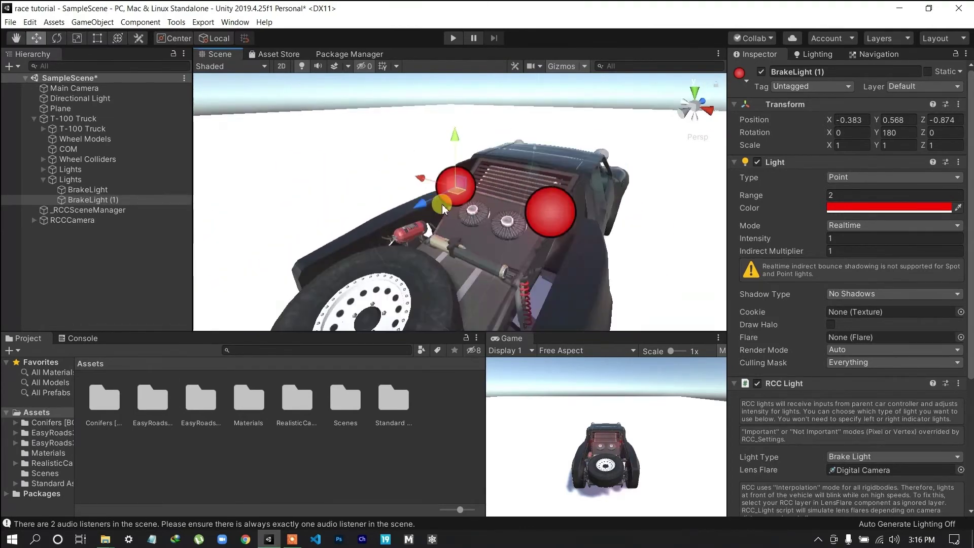
click(86, 245)
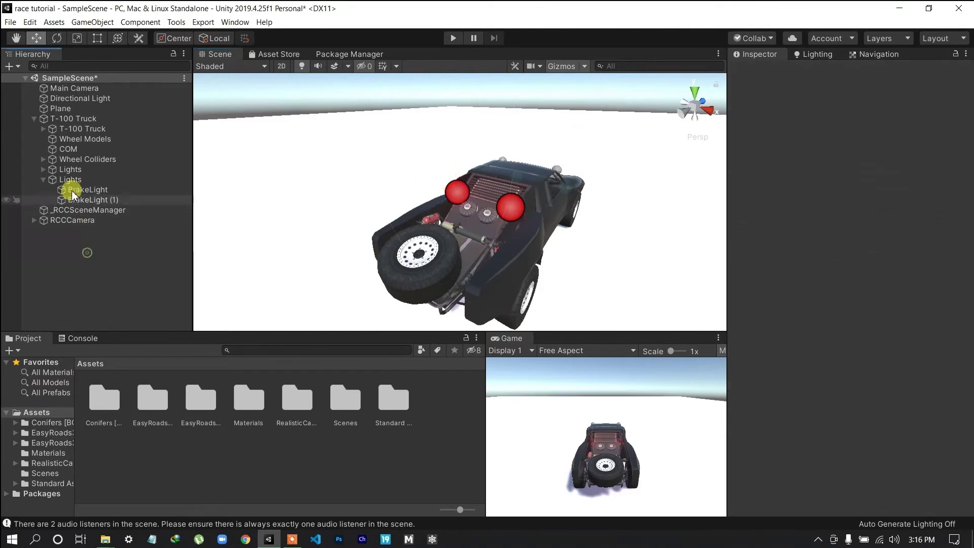
click(43, 180)
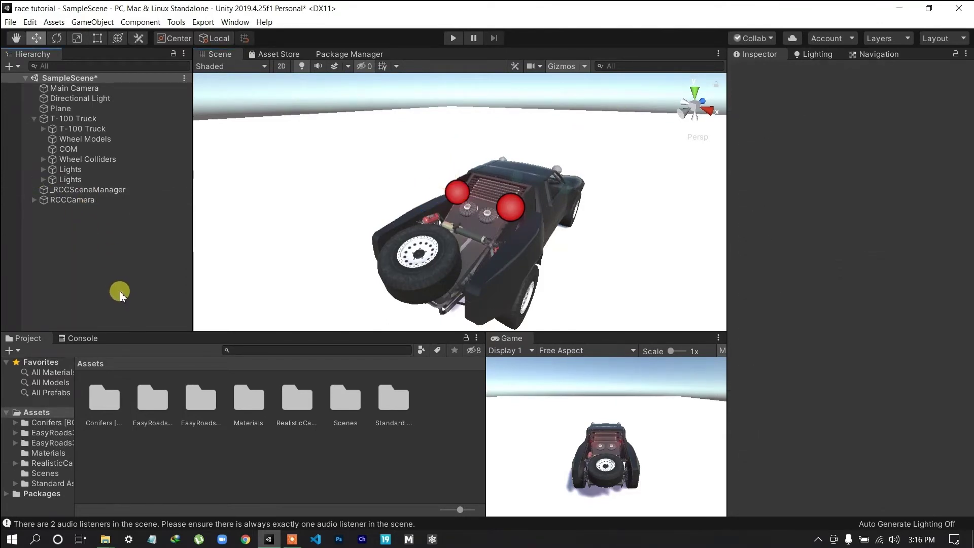
Play-test the scene by driving the truck forward, and stop the test run
click(453, 38)
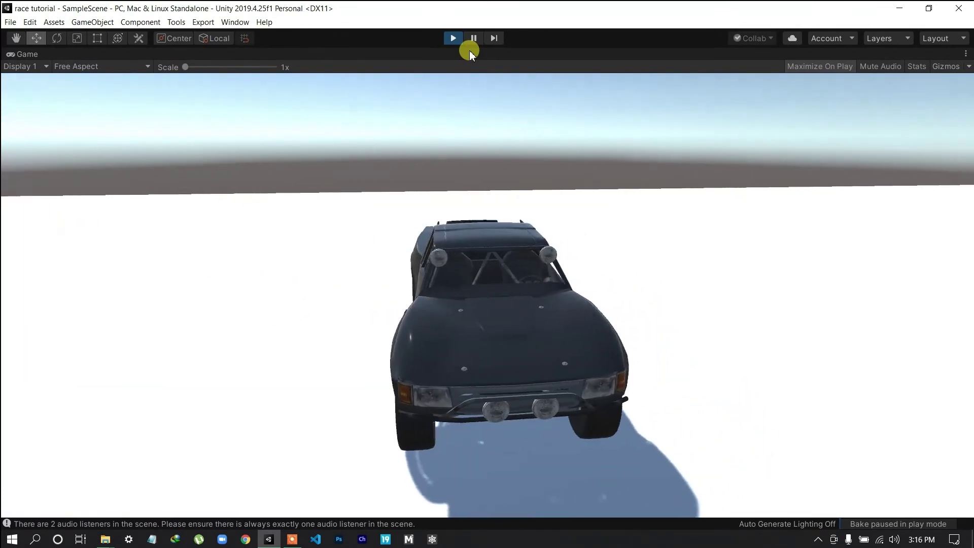
key(w)
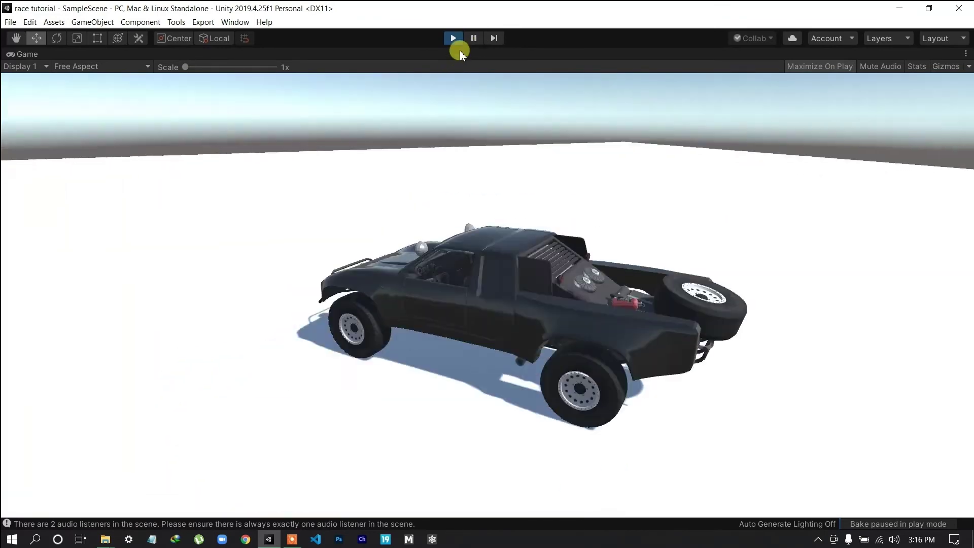
click(450, 38)
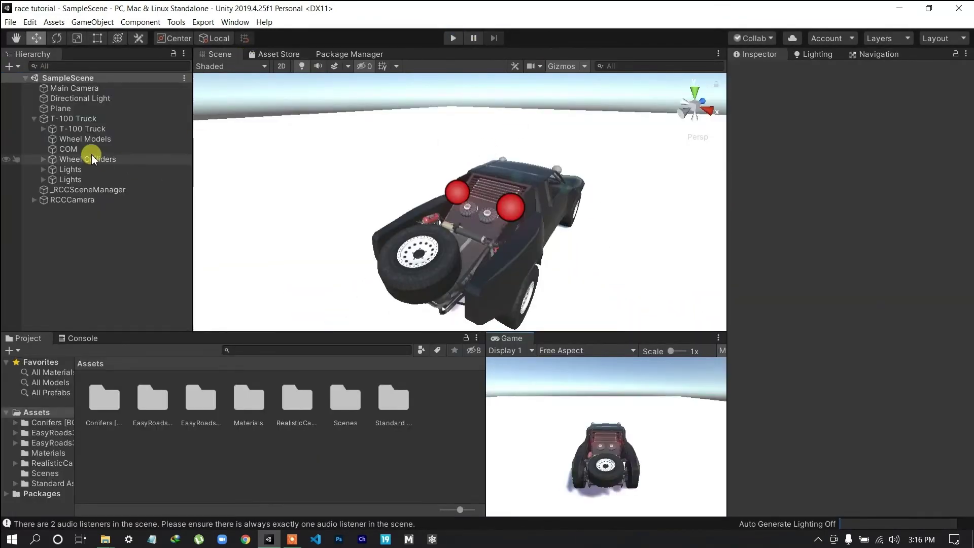
Add a Realistic Car Controller wheel camera to the parent T-100 Truck object
click(81, 120)
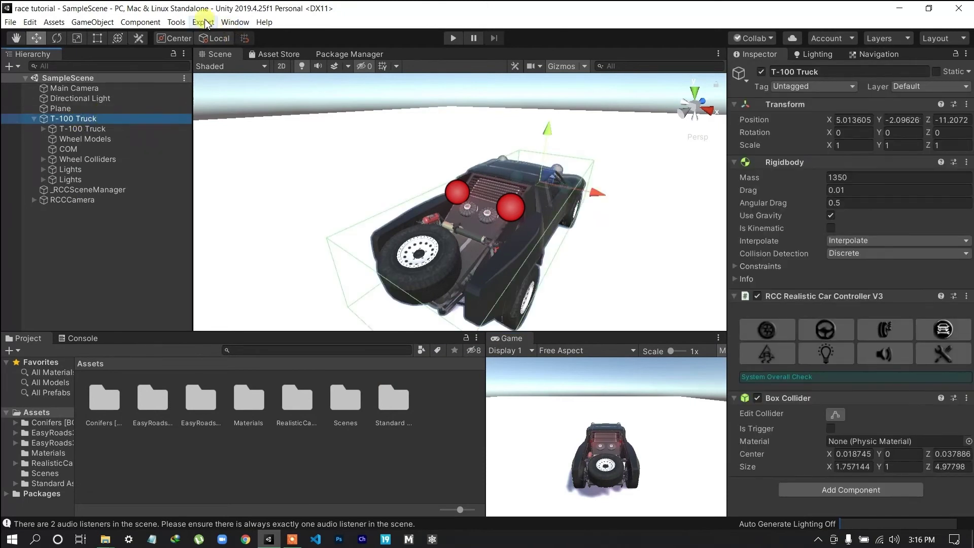
click(185, 23)
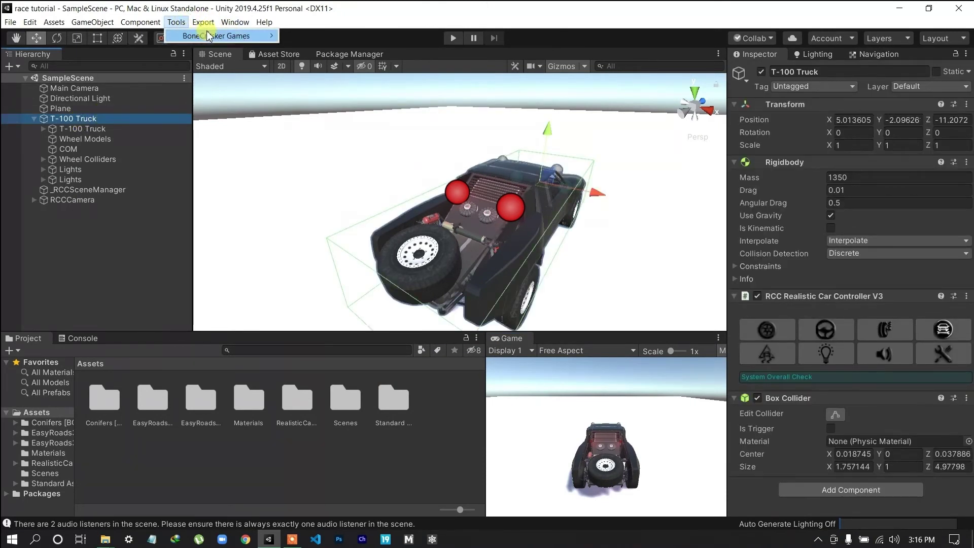
mouse_move(208, 36)
mouse_move(306, 38)
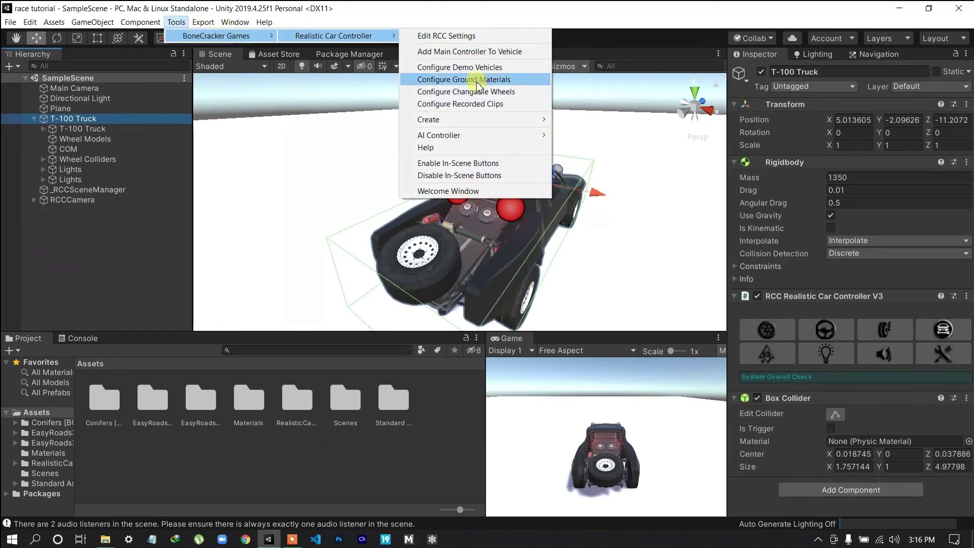
mouse_move(509, 119)
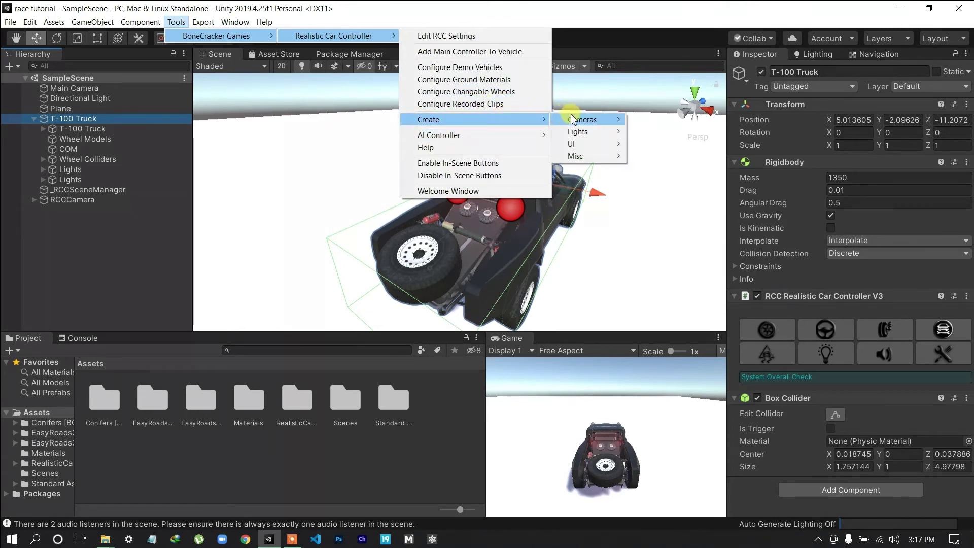
mouse_move(588, 122)
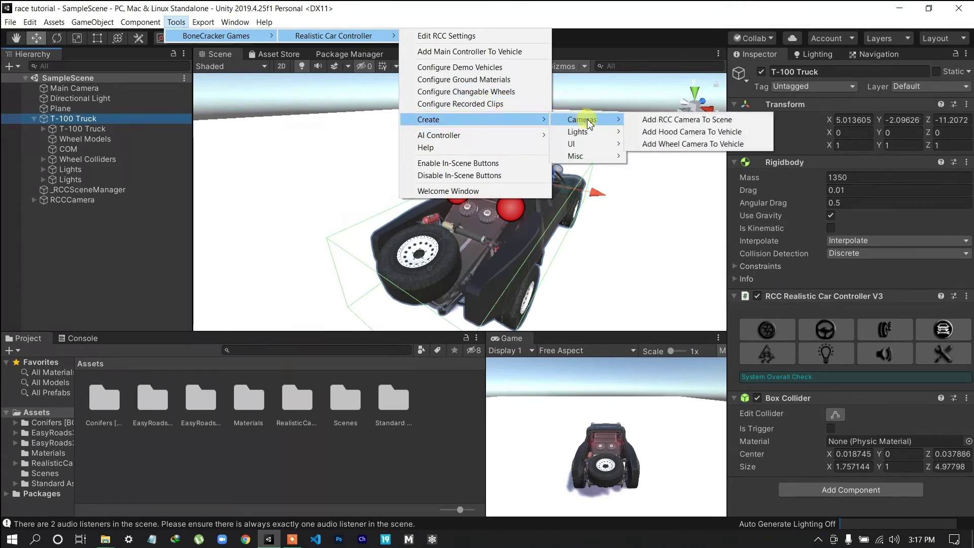
click(675, 144)
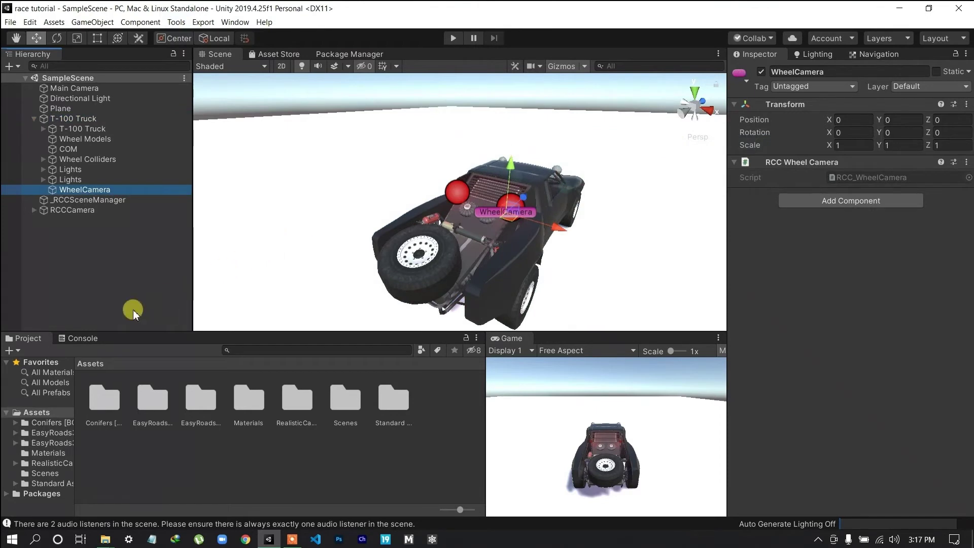
click(87, 289)
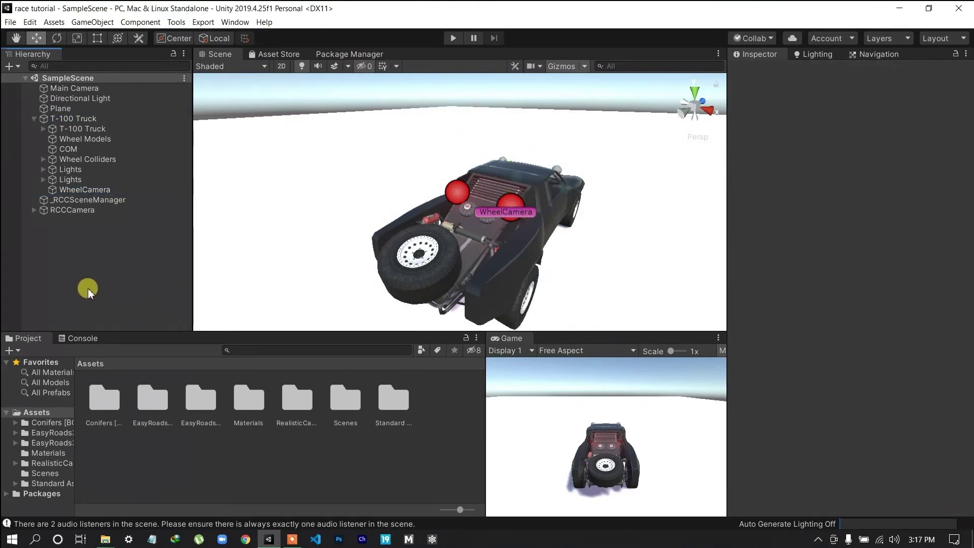
Play-test the scene, cycle through the available camera views, and stop the test run
click(452, 38)
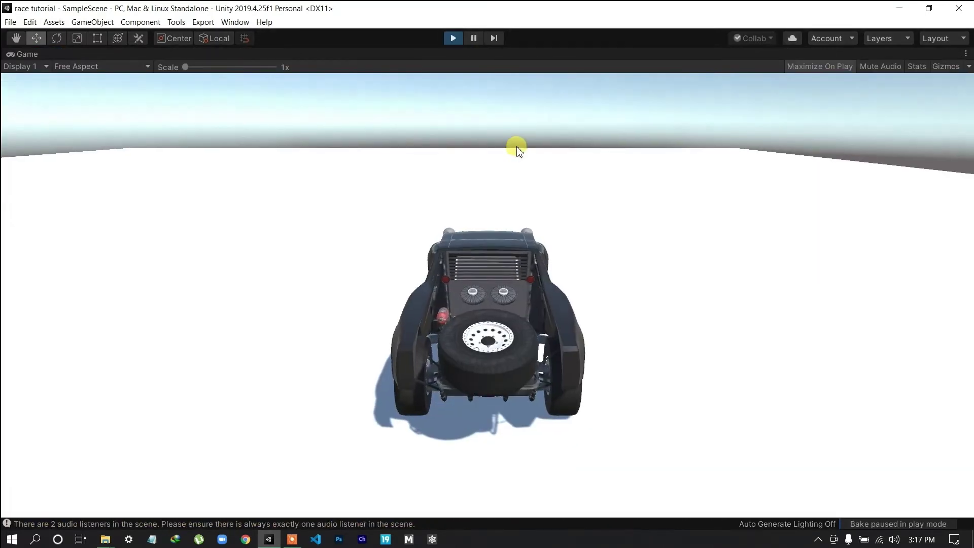
key(c)
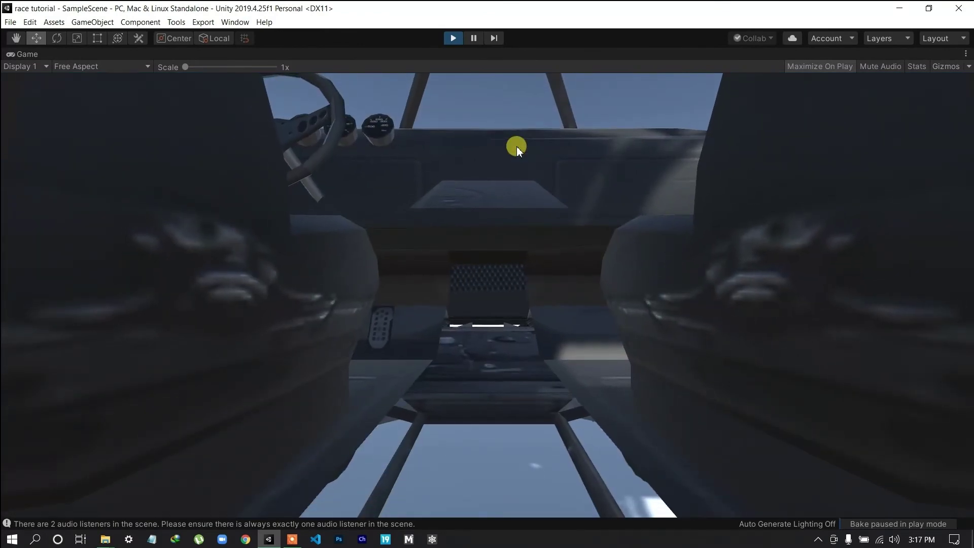
key(c)
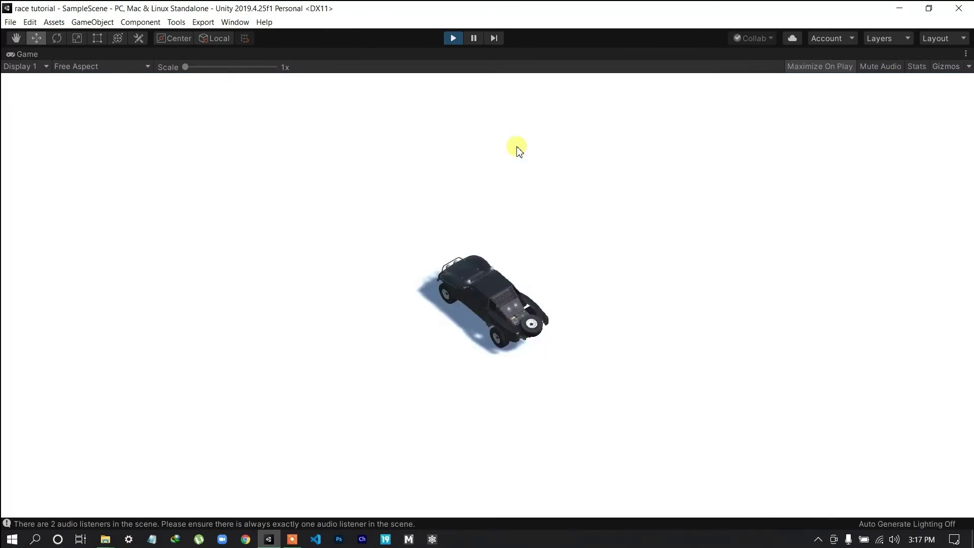
key(c)
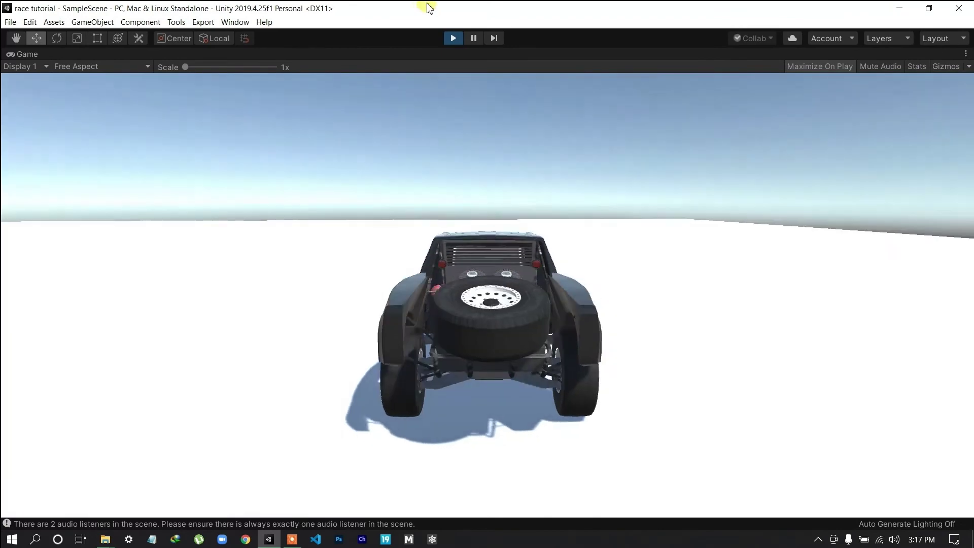
click(453, 38)
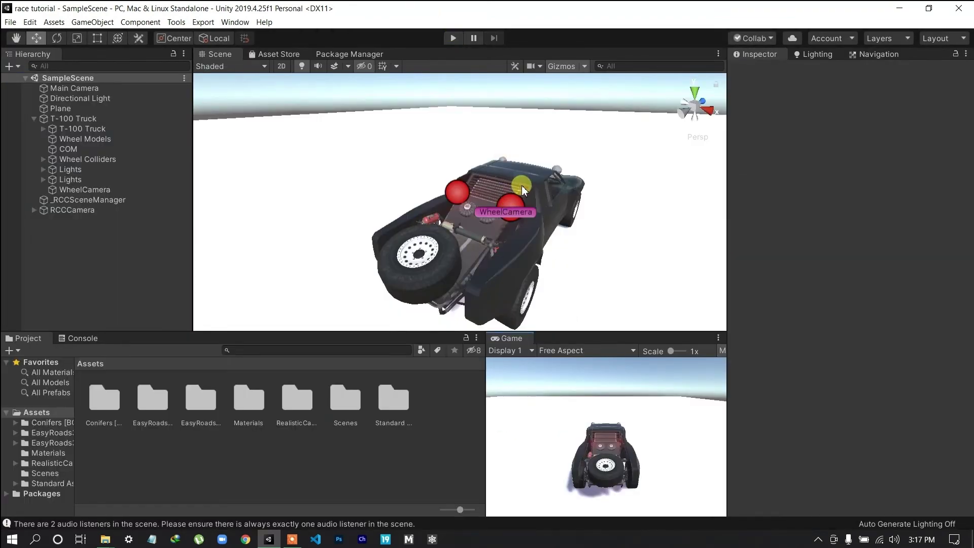
Move the WheelCamera up and forward beside the truck's cab, to X 0.742, Y 0.841, Z 1.309
click(55, 188)
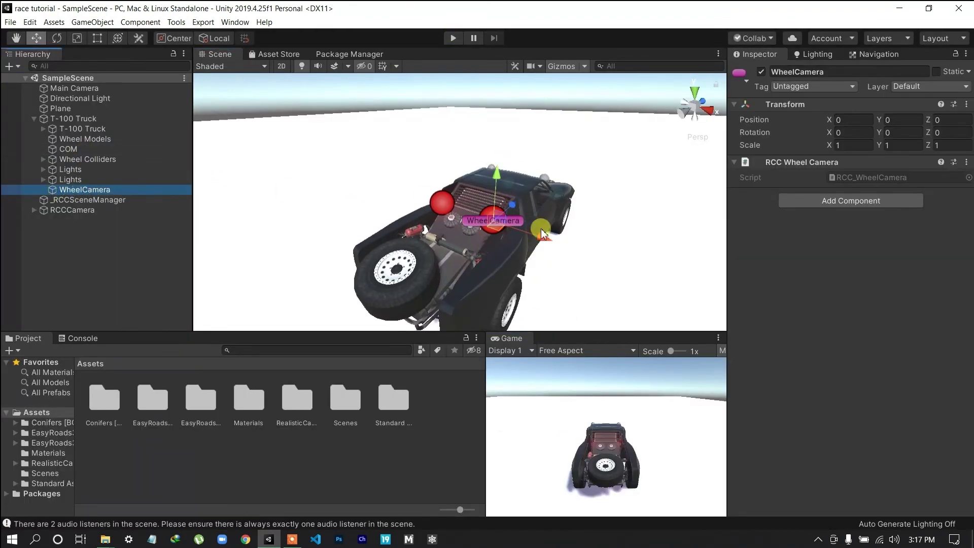
middle_drag(542, 233, 448, 217)
scroll(294, 198, down, 3)
drag(326, 209, 367, 231)
alt+drag(544, 162, 461, 172)
alt+drag(575, 157, 286, 190)
key(f)
scroll(305, 163, up, 4)
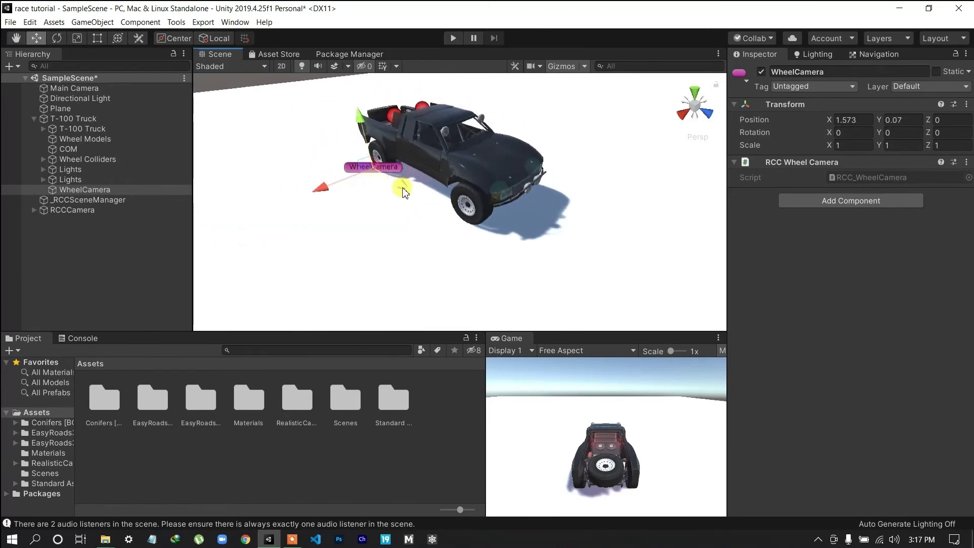
drag(404, 193, 446, 202)
drag(416, 148, 416, 113)
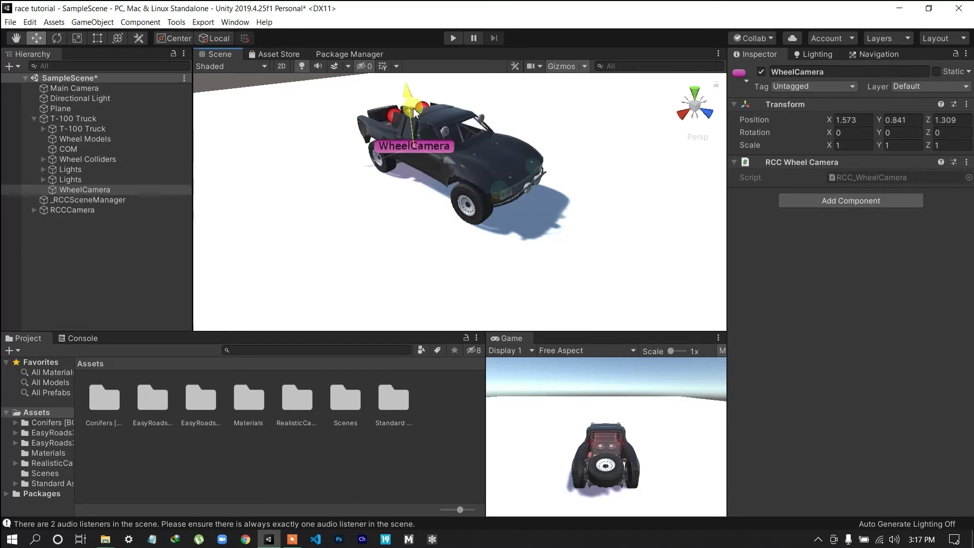
drag(370, 169, 417, 160)
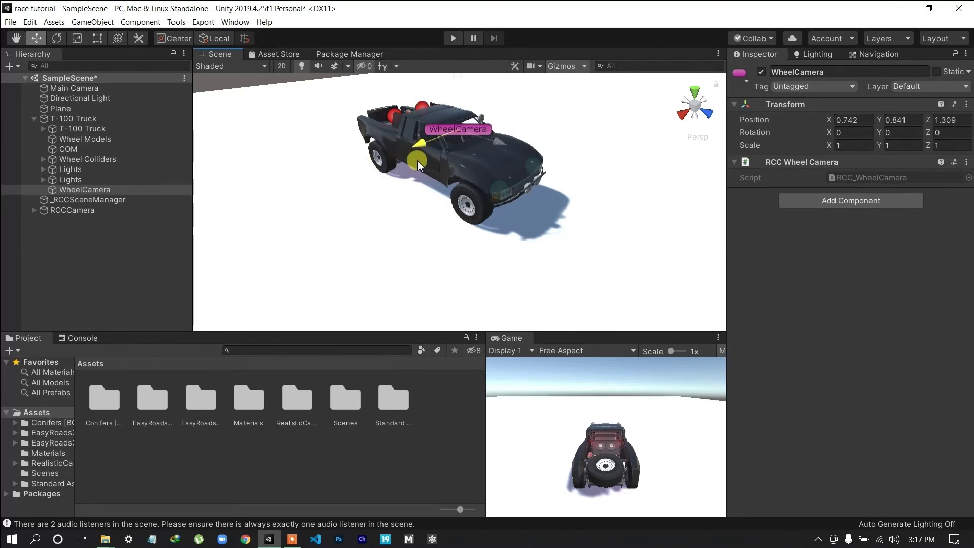
Align the WheelCamera with a driver's view over the dashboard inside the cab, at about X -0.246, Y 0.538, Z 0.635
scroll(541, 125, up, 3)
middle_drag(542, 127, 248, 199)
alt+drag(500, 146, 157, 121)
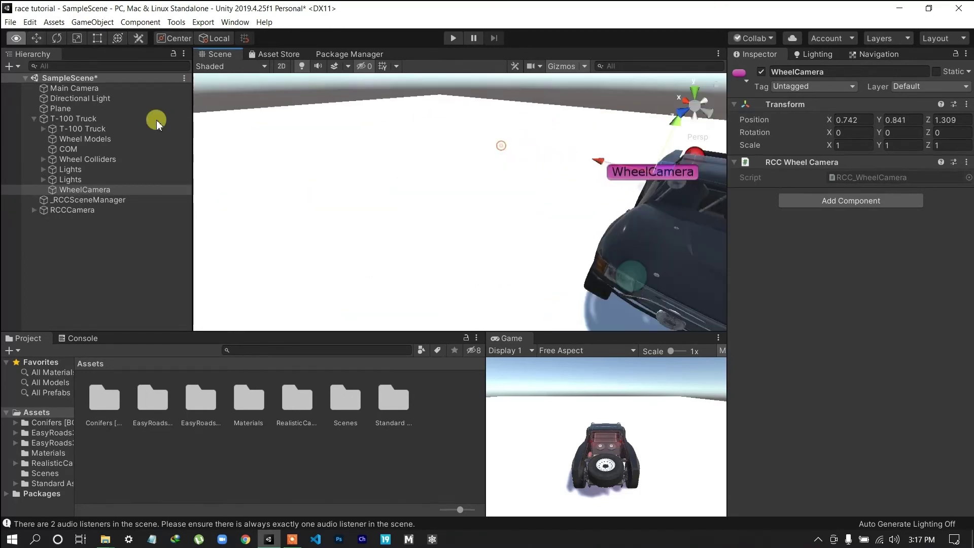
middle_drag(601, 157, 111, 137)
alt+drag(437, 178, 157, 195)
drag(728, 203, 723, 244)
key(f)
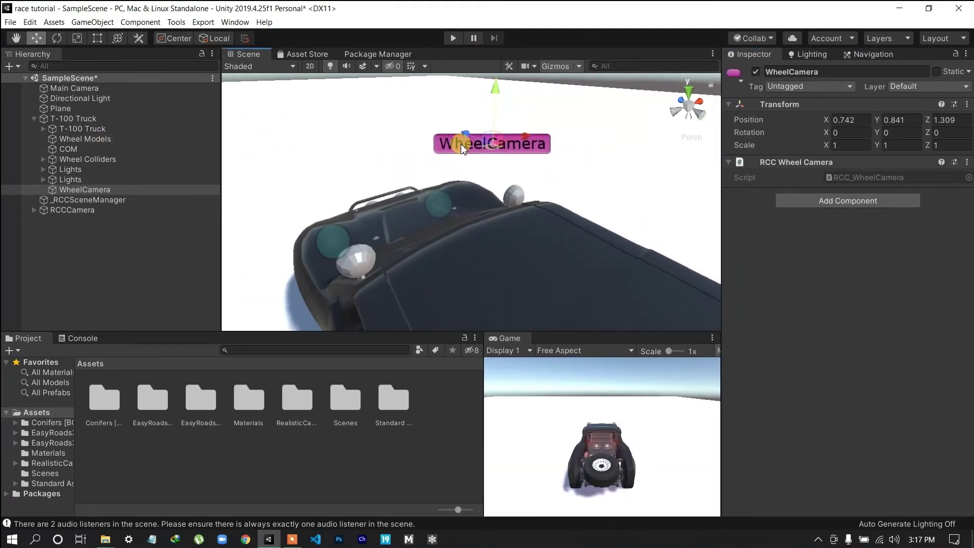
key(w)
alt+drag(550, 133, 514, 141)
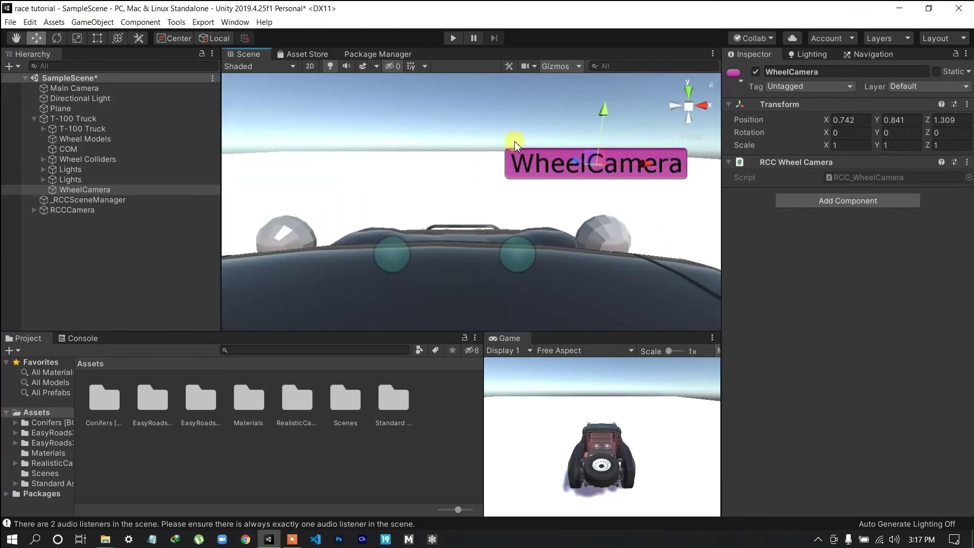
middle_drag(516, 146, 544, 36)
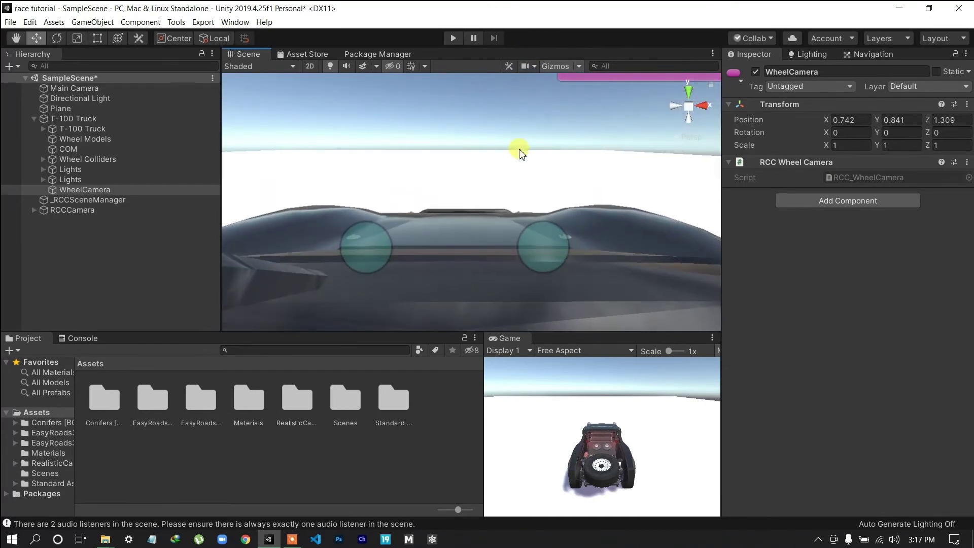
alt+drag(518, 148, 513, 182)
scroll(513, 182, down, 5)
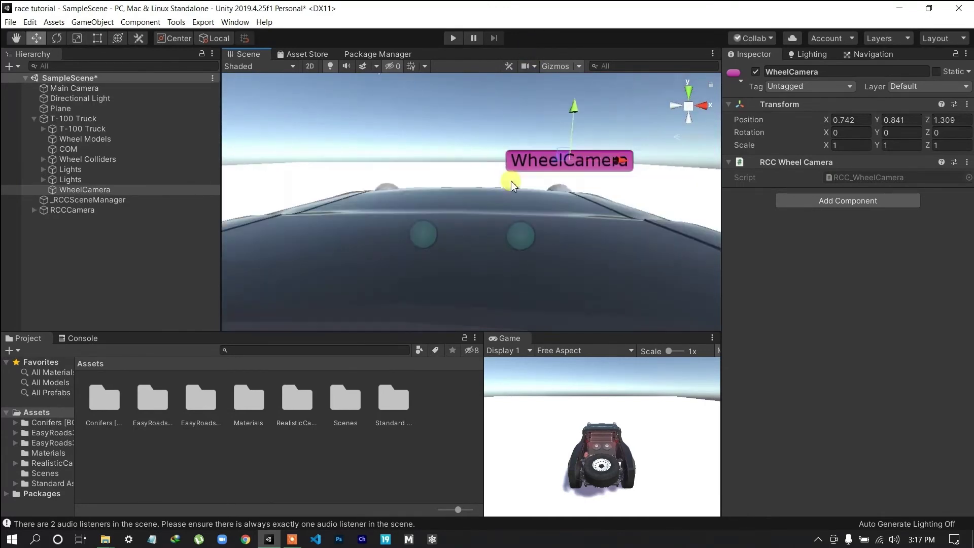
scroll(512, 183, up, 7)
middle_drag(513, 183, 582, 268)
scroll(553, 242, up, 3)
scroll(538, 184, up, 1)
scroll(539, 210, up, 1)
scroll(580, 265, down, 1)
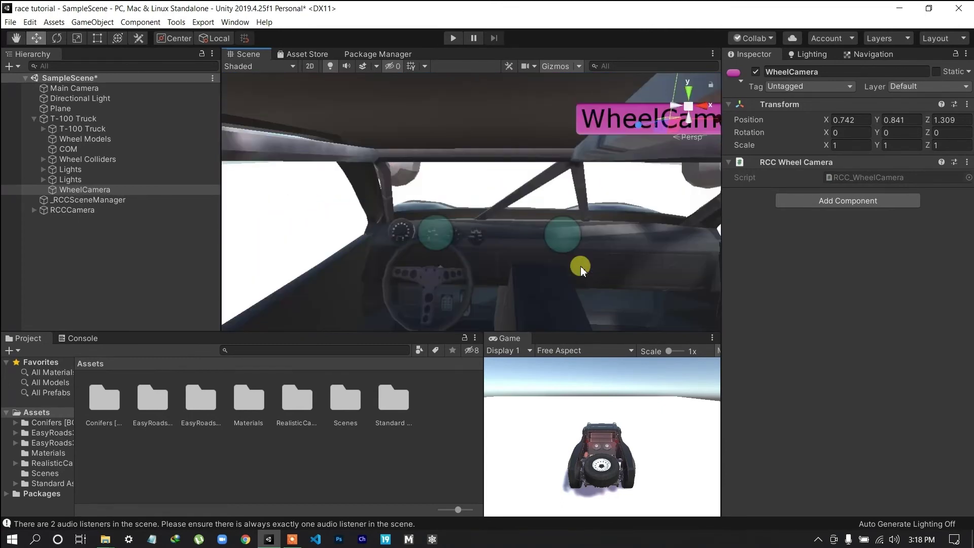
scroll(580, 266, up, 2)
scroll(580, 266, down, 1)
mouse_move(580, 265)
right_down()
mouse_move(581, 252)
mouse_move(571, 252)
right_up()
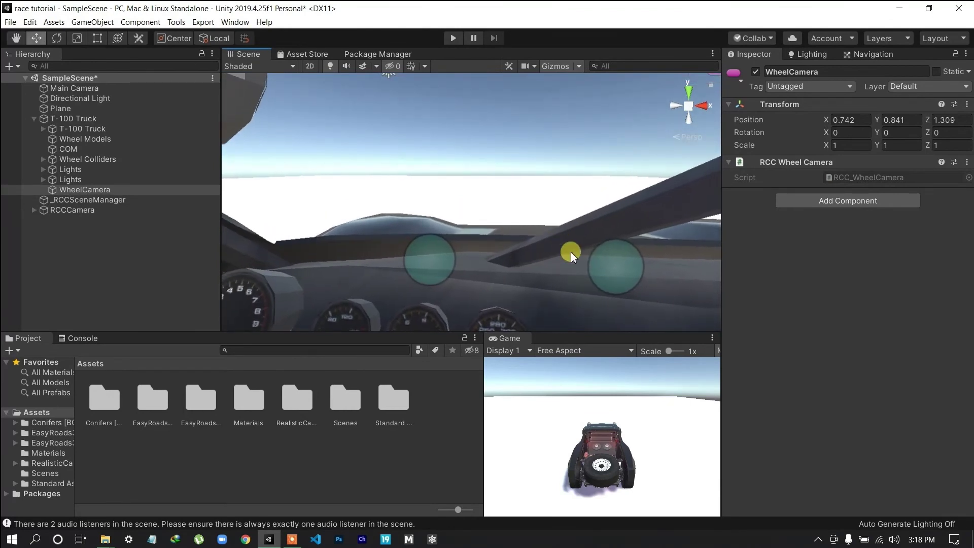
click(139, 189)
key(ctrl+shift+f)
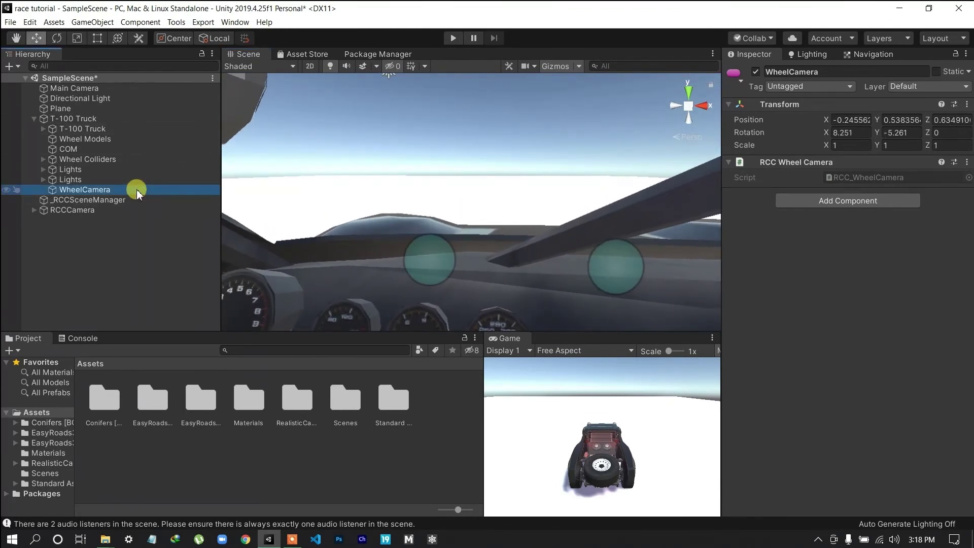
click(82, 241)
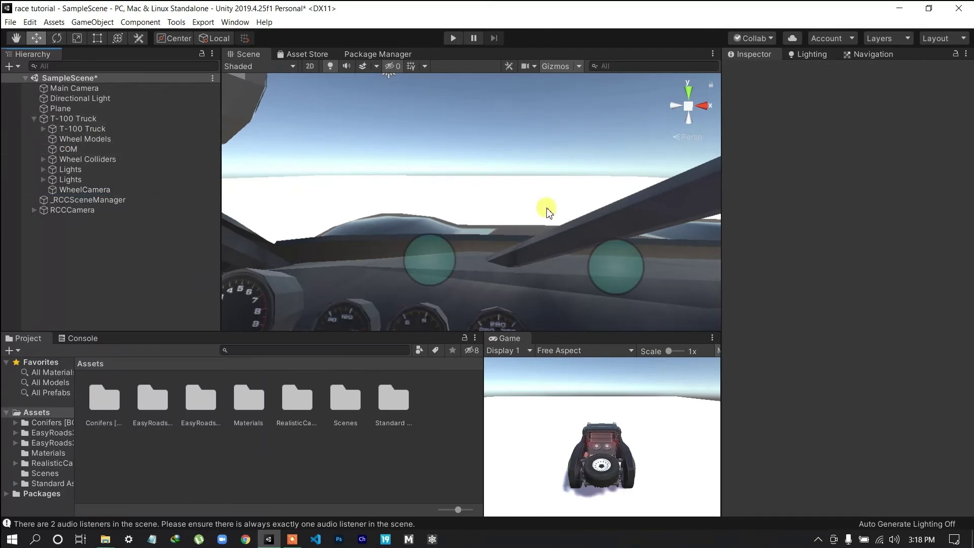
Test the realigned wheel camera in play mode by switching through the camera views, and stop playing
scroll(547, 211, down, 5)
click(452, 38)
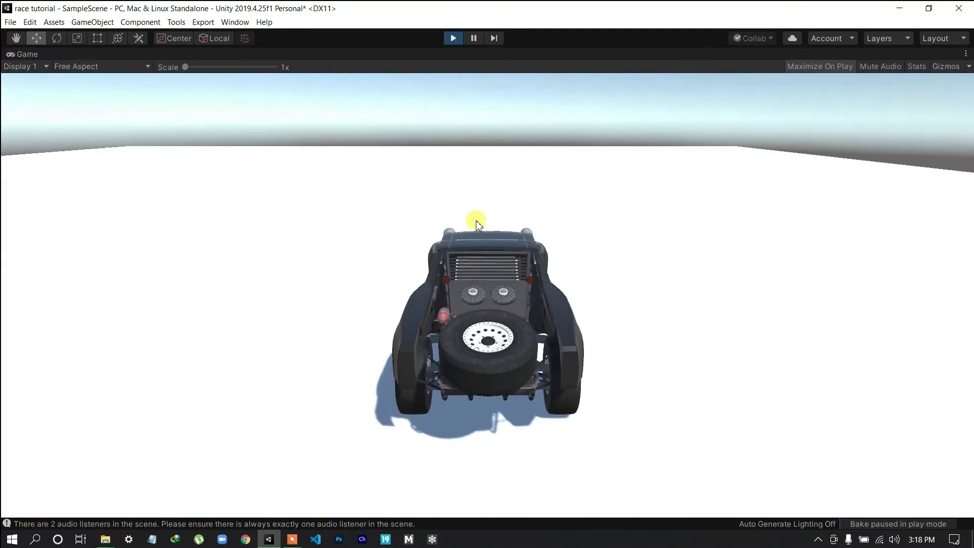
key(c)
key(c)
key(c)
key(c)
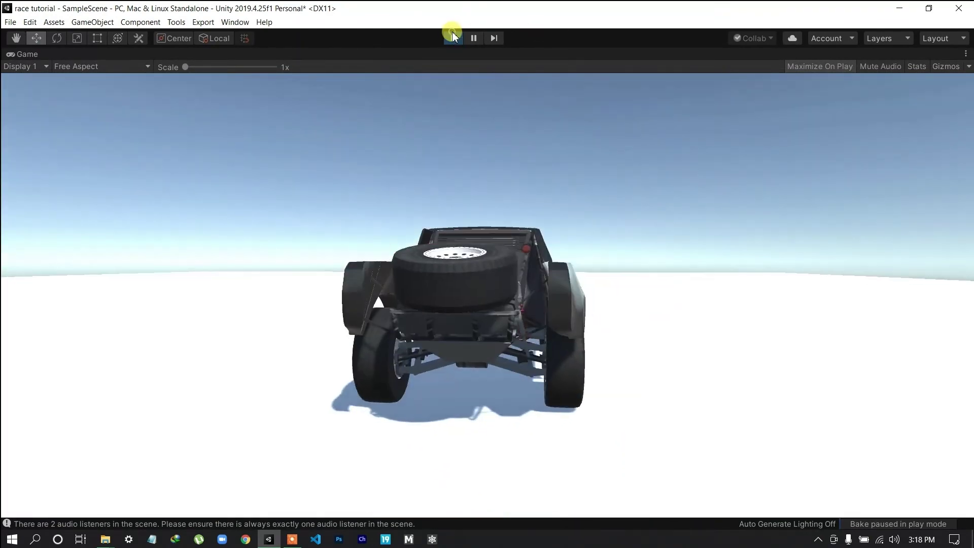
click(452, 38)
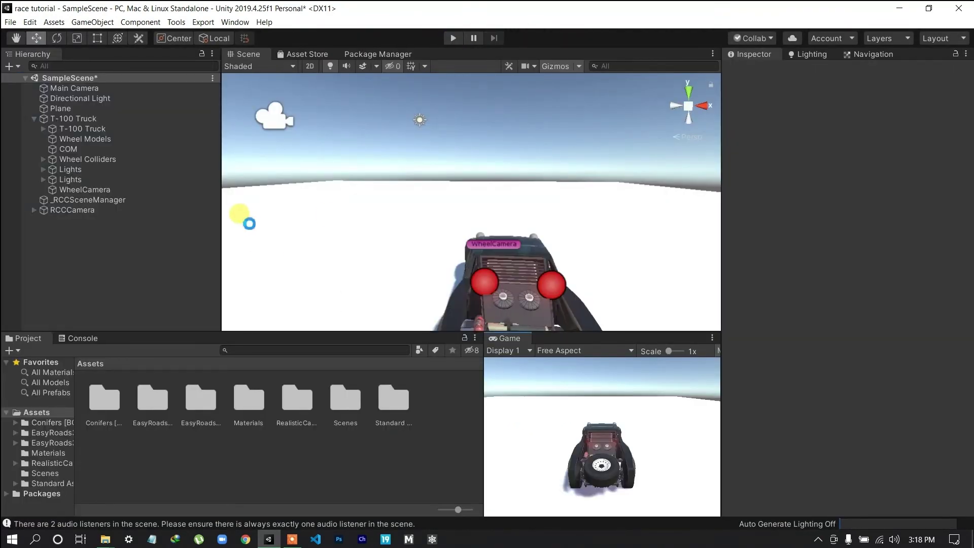
Add a Realistic Car Controller reverse light to the T-100 Truck
click(72, 118)
click(172, 25)
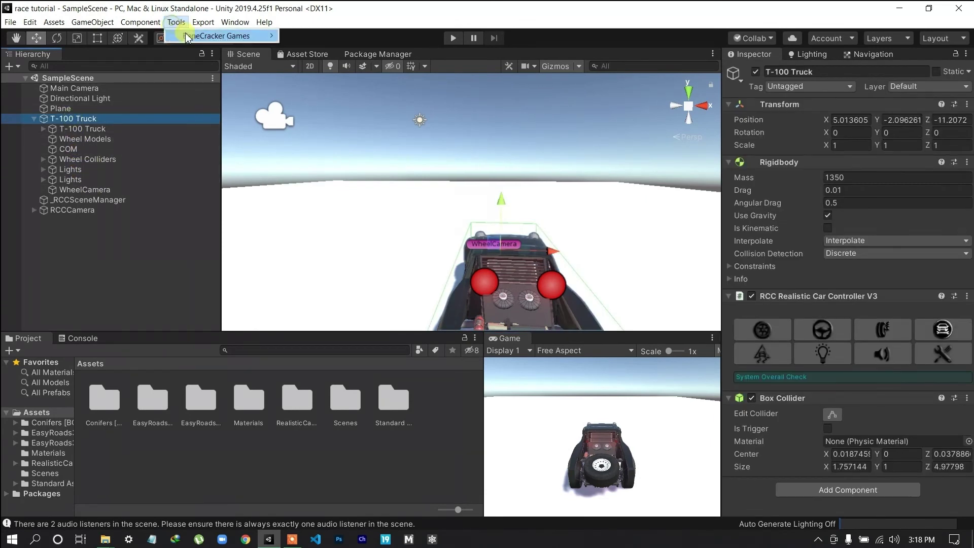
mouse_move(254, 35)
mouse_move(373, 41)
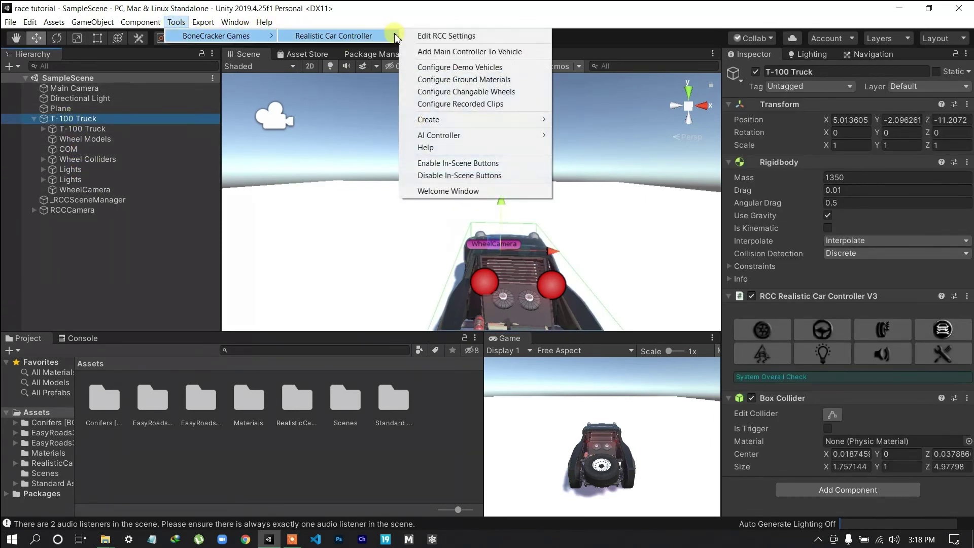
mouse_move(469, 120)
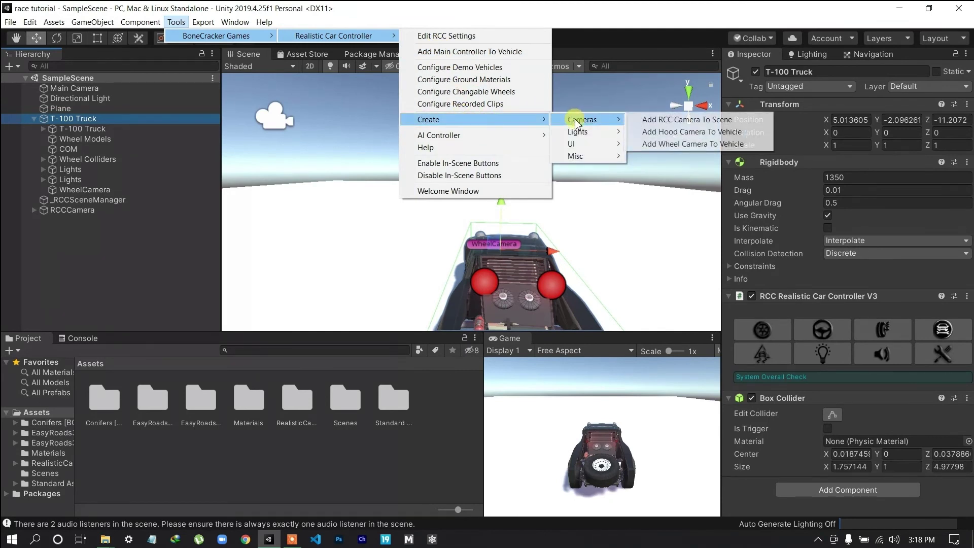
mouse_move(616, 149)
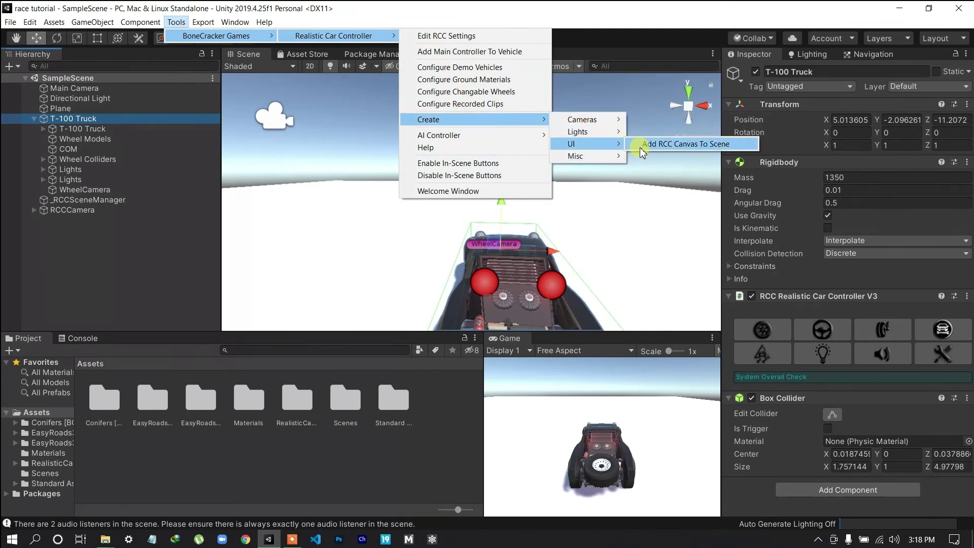
mouse_move(587, 156)
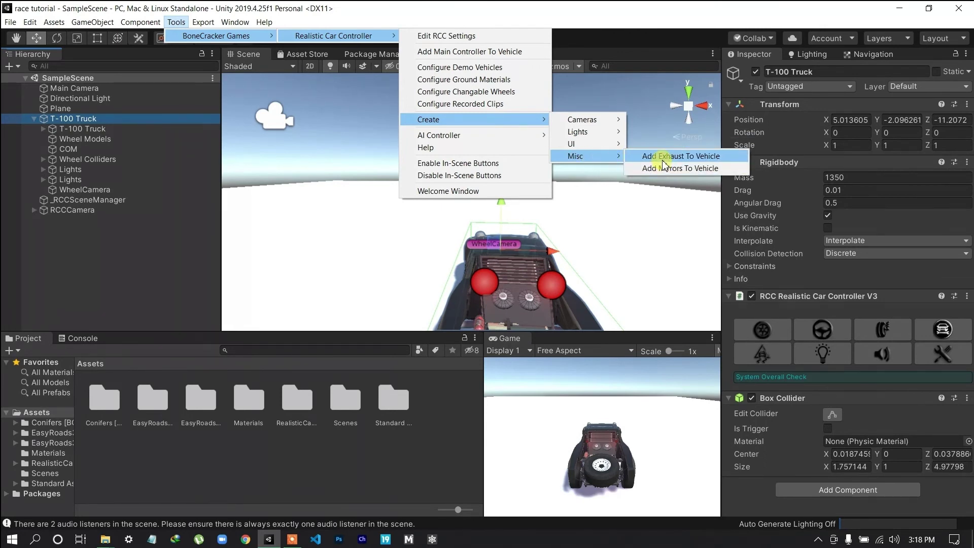
mouse_move(576, 131)
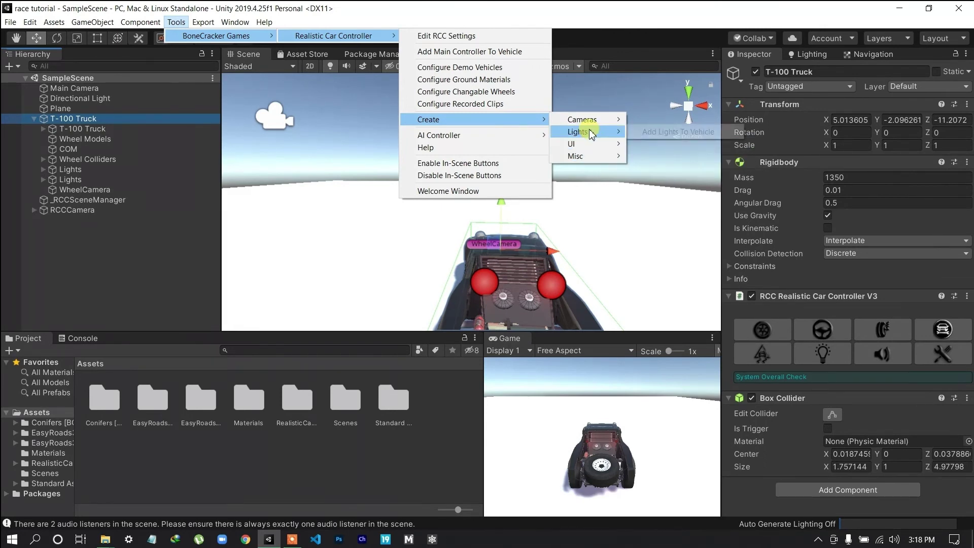
mouse_move(659, 132)
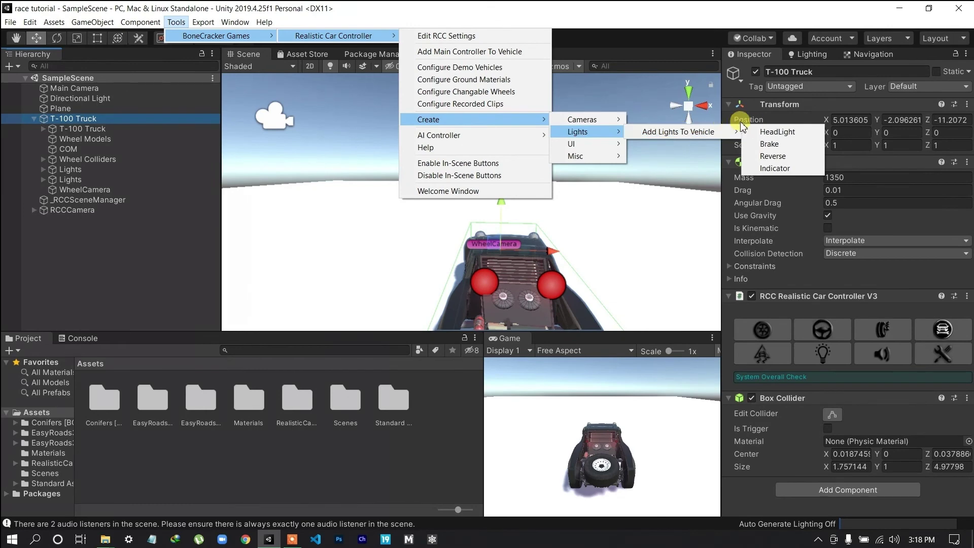
click(772, 157)
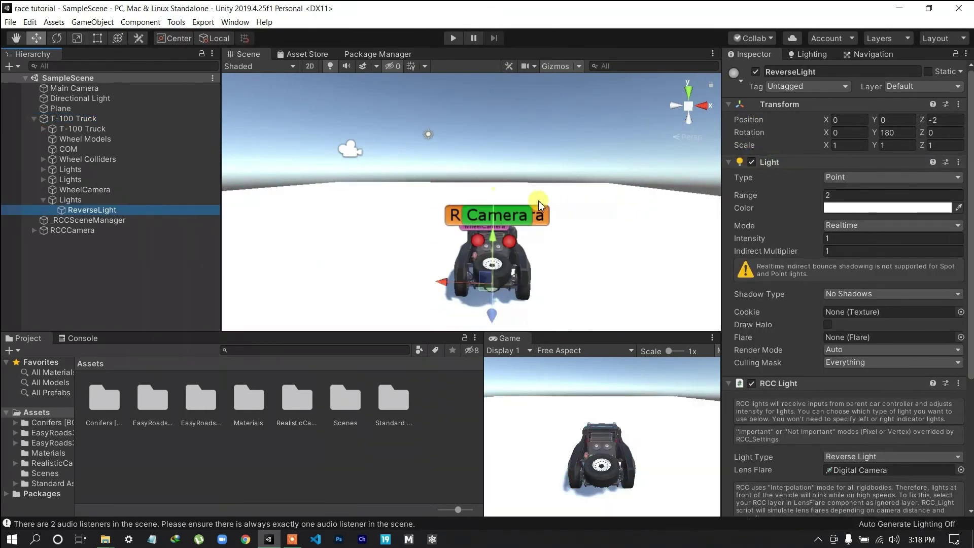
Raise the ReverseLight and move it forward over the truck bed, to Y 0.668, Z -1.093
double_click(94, 210)
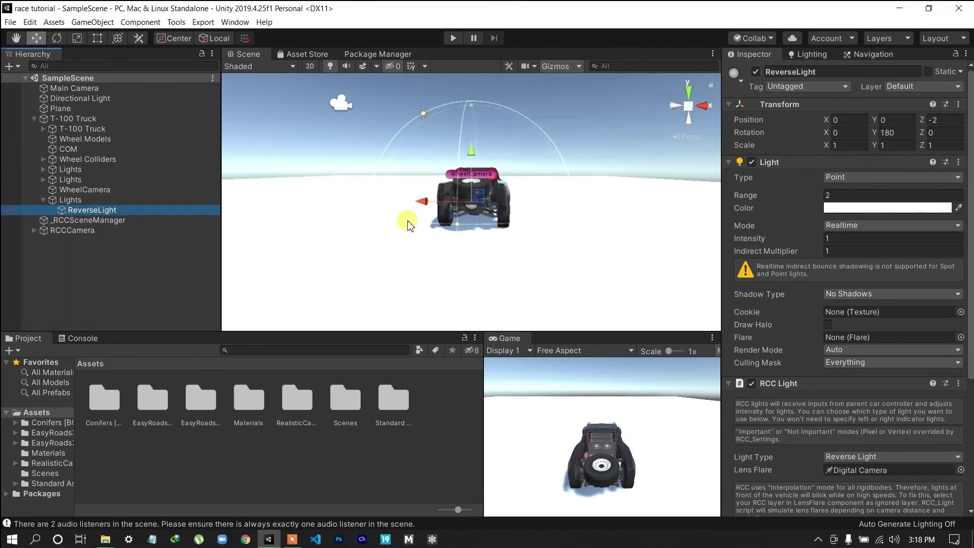
alt+drag(523, 218, 321, 202)
drag(288, 233, 336, 222)
middle_drag(473, 187, 496, 267)
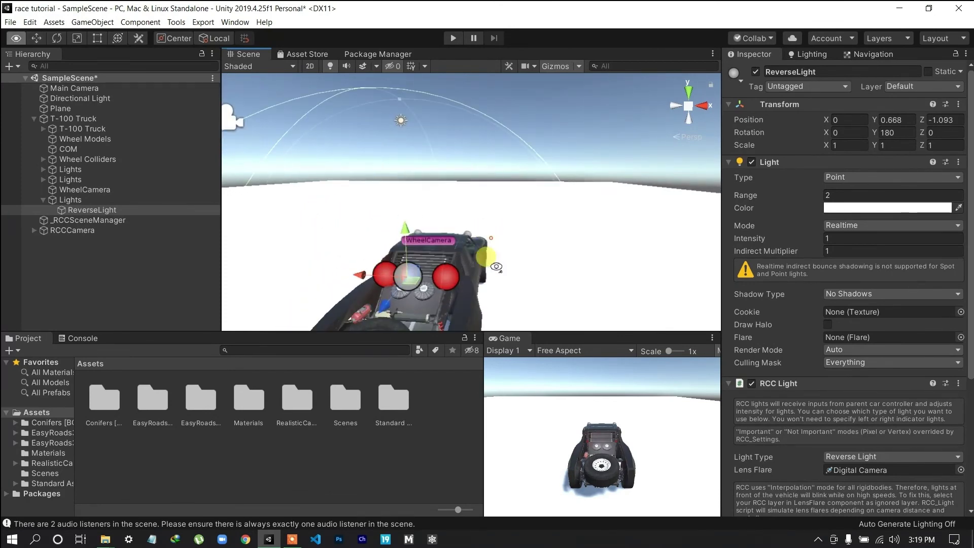
Shift the ReverseLight forward along the truck's length to Z 0.158
alt+drag(496, 267, 399, 153)
scroll(398, 153, up, 4)
middle_drag(444, 159, 514, 164)
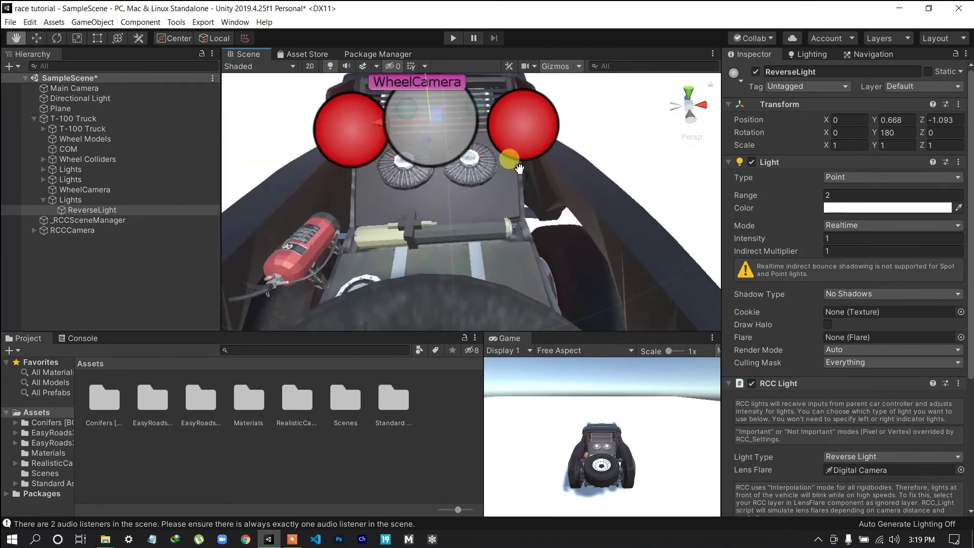
scroll(514, 163, down, 3)
middle_drag(537, 249, 526, 165)
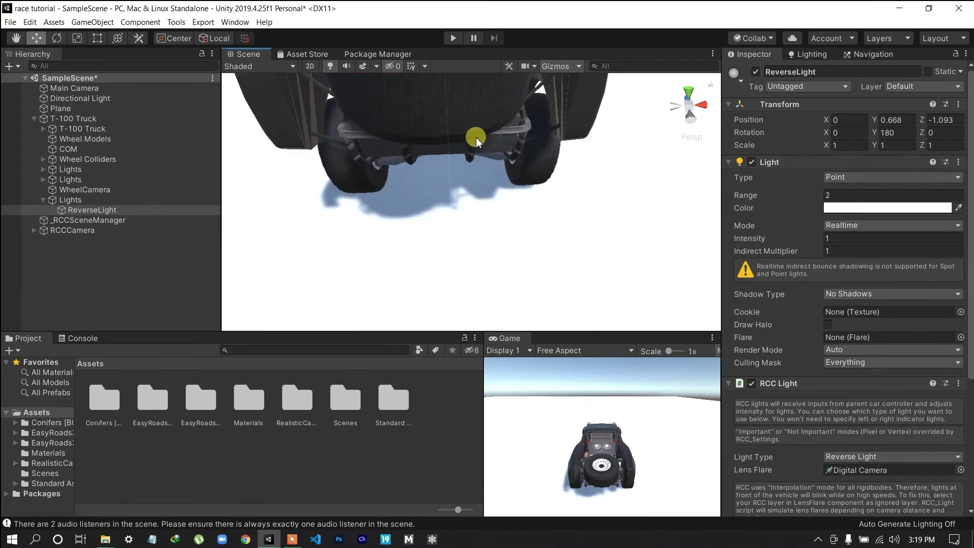
middle_drag(473, 137, 444, 310)
right_drag(444, 311, 453, 260)
middle_drag(453, 259, 437, 218)
drag(422, 297, 437, 220)
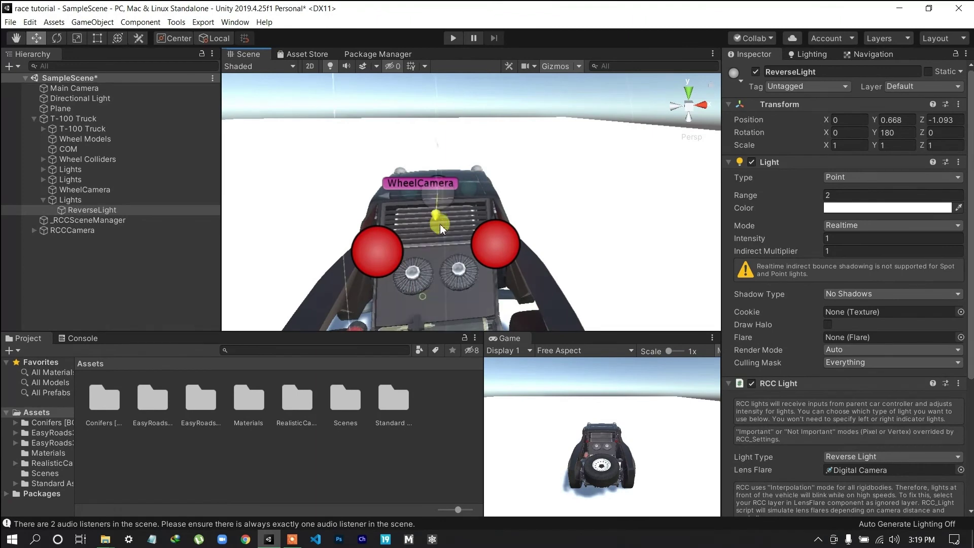
Place the ReverseLight between the two brake lights behind the cab, at Y 0.454, Z -1.006, and deselect it
middle_drag(415, 252, 451, 232)
right_drag(567, 130, 431, 162)
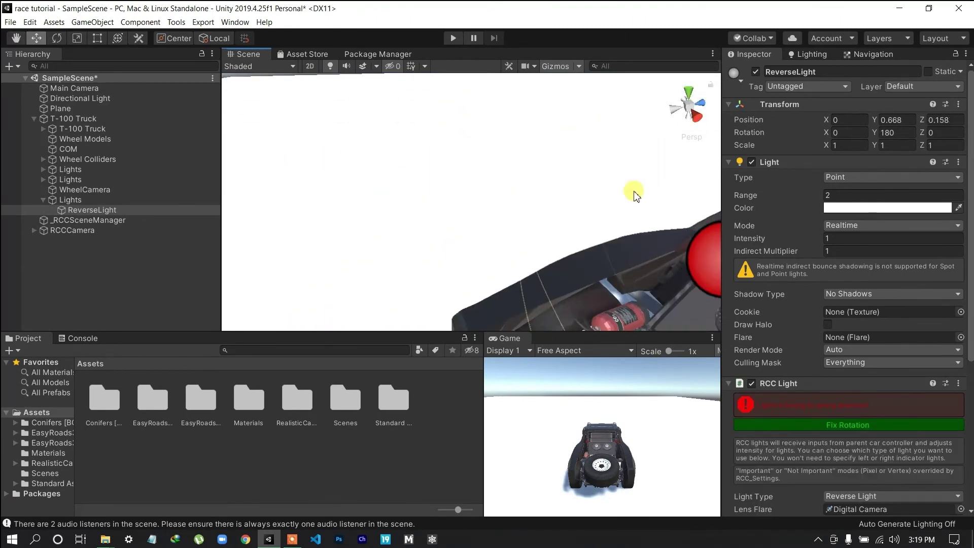
middle_drag(635, 194, 361, 152)
right_drag(368, 161, 419, 199)
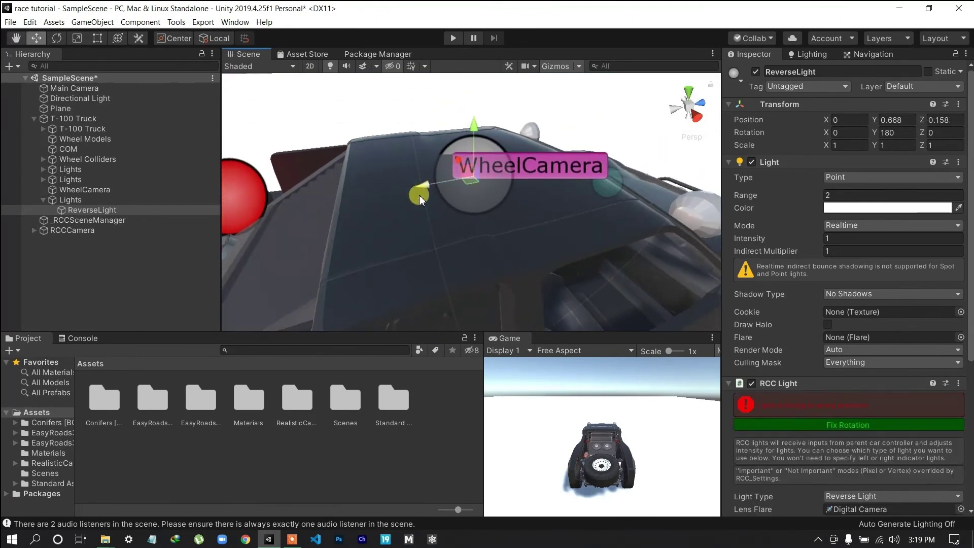
drag(424, 183, 311, 185)
middle_drag(425, 184, 488, 175)
drag(428, 181, 345, 209)
drag(311, 163, 316, 189)
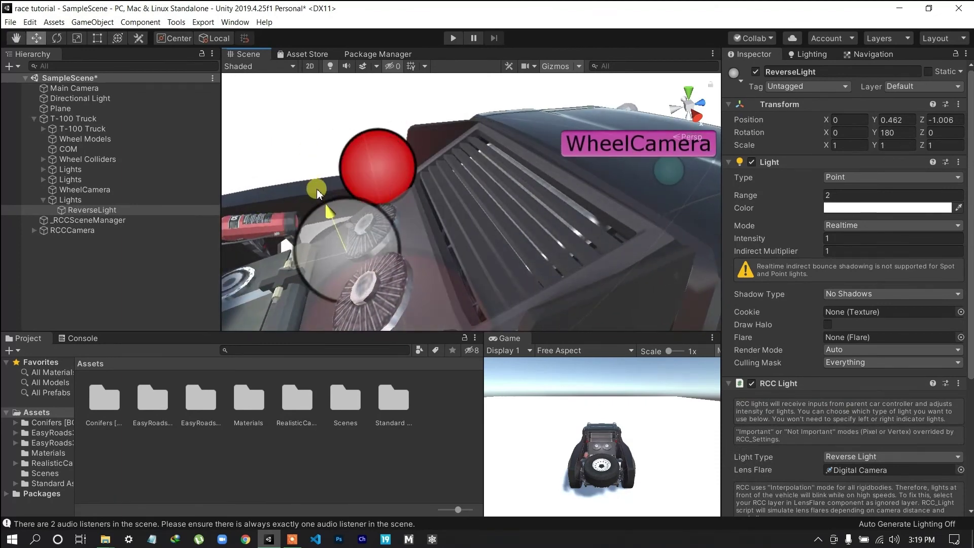
scroll(292, 267, down, 6)
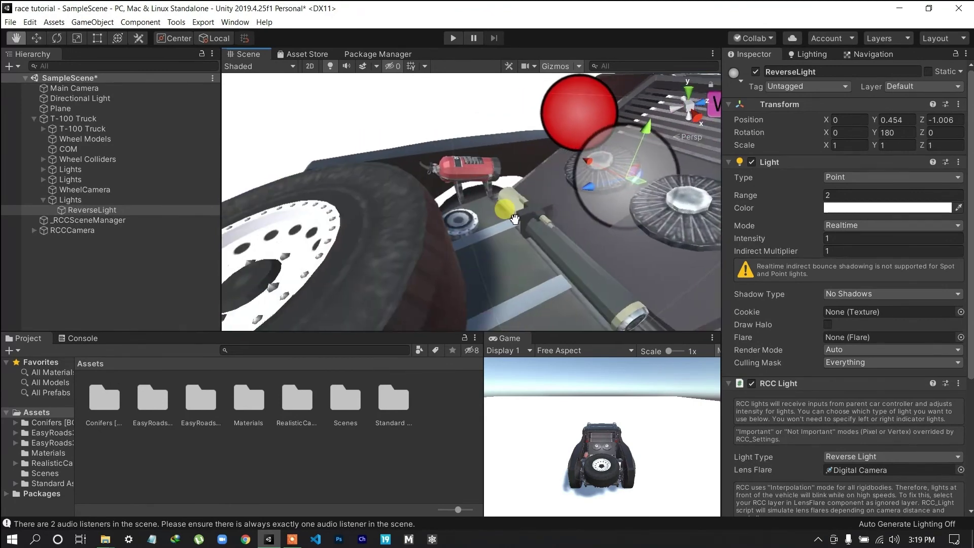
click(113, 271)
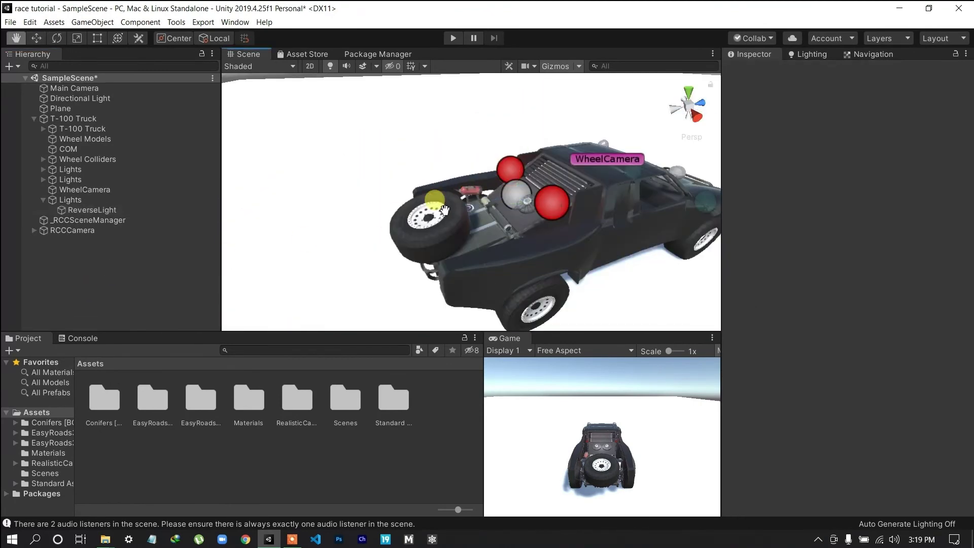
Move the first HeadLight onto the nearest round lamp on the front bumper, at X 0.097, Y -0.099
middle_drag(435, 203, 311, 201)
alt+drag(587, 207, 446, 211)
alt+drag(618, 239, 370, 127)
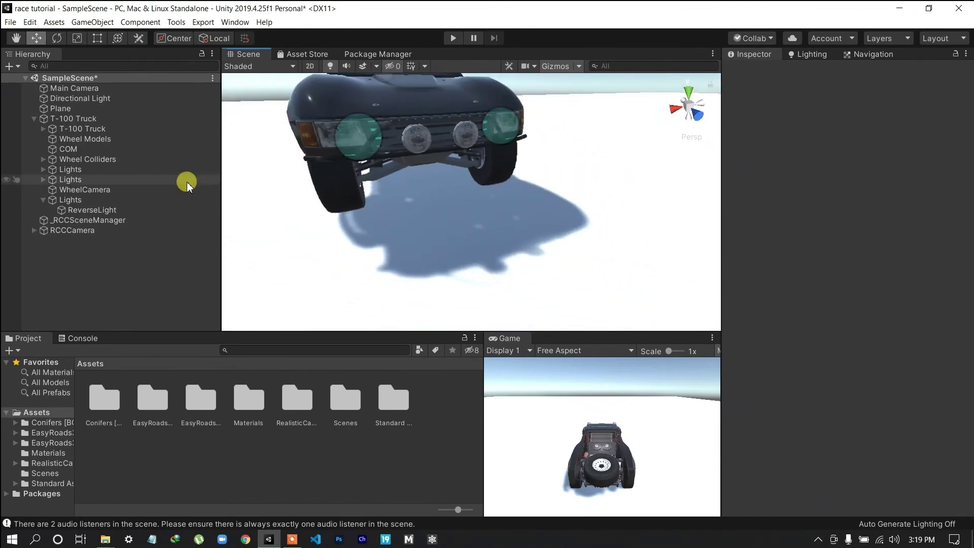
click(375, 140)
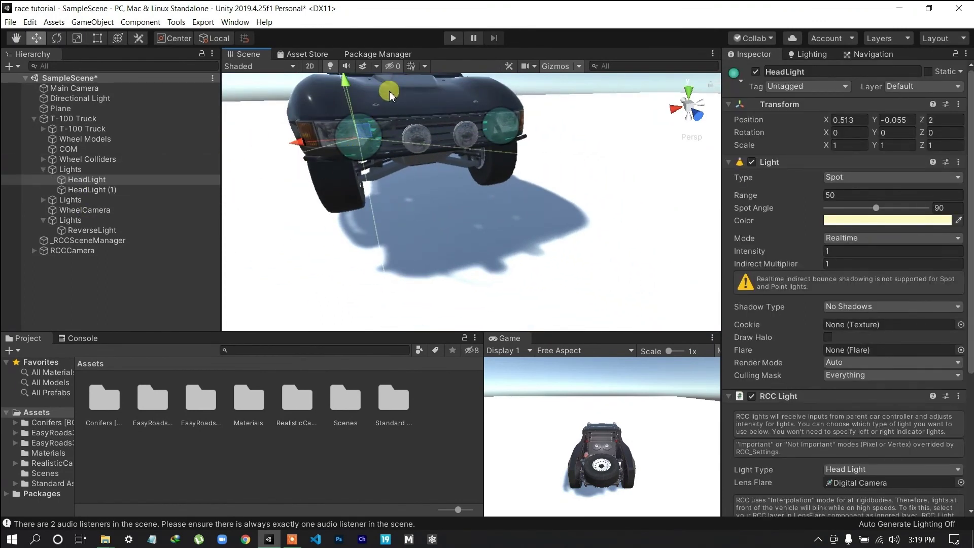
drag(346, 93, 358, 150)
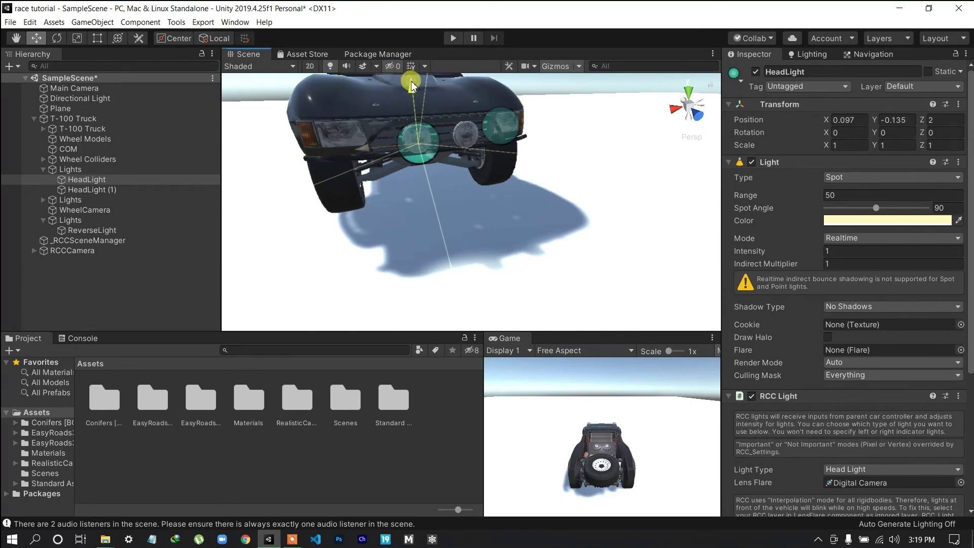
drag(411, 85, 413, 81)
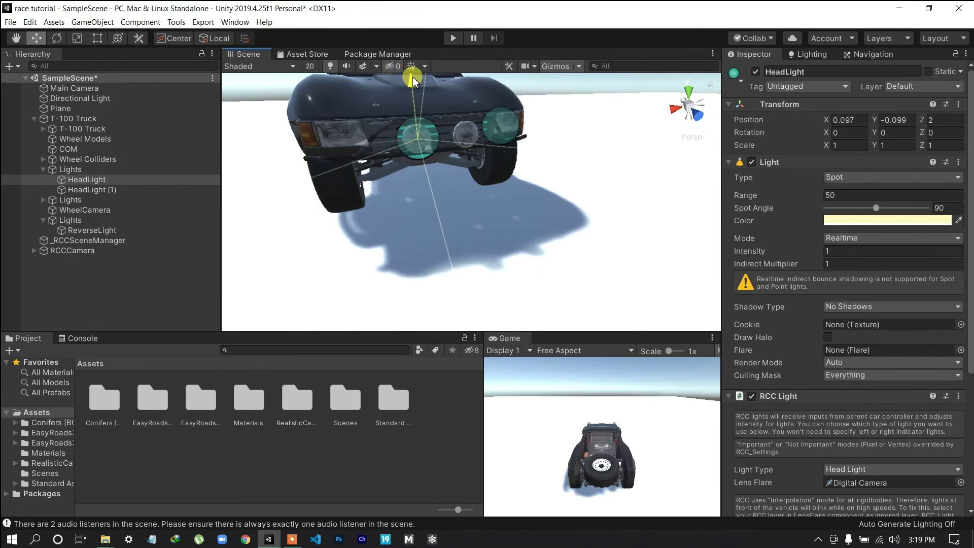
Move HeadLight (1) onto the other round bumper lamp, at X -0.31, Y -0.106, and save the scene
click(505, 131)
drag(491, 135, 427, 130)
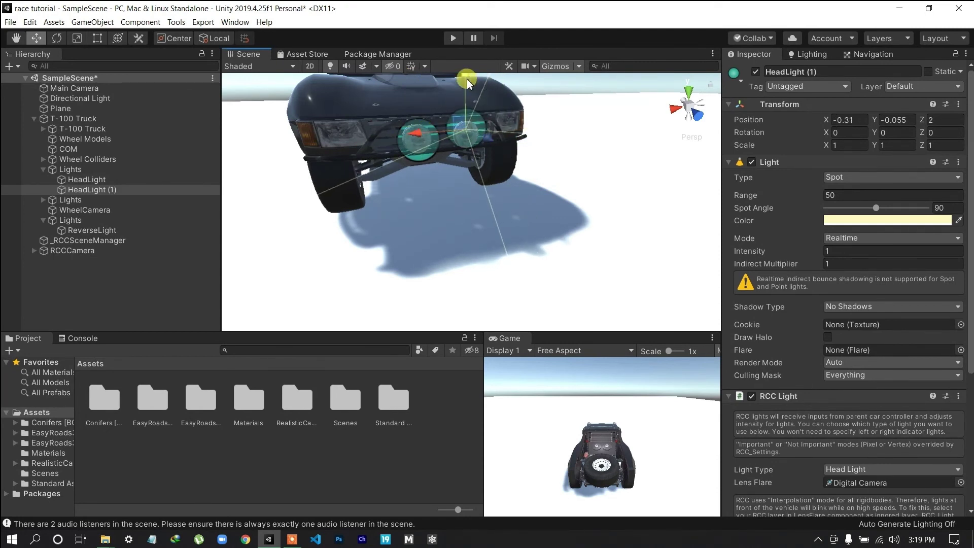
drag(467, 78, 464, 83)
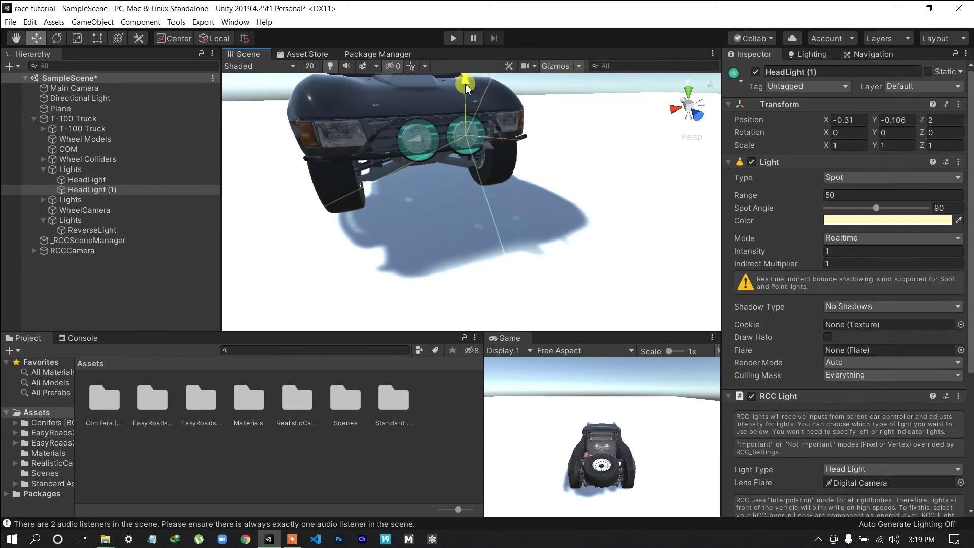
click(163, 280)
key(ctrl+s)
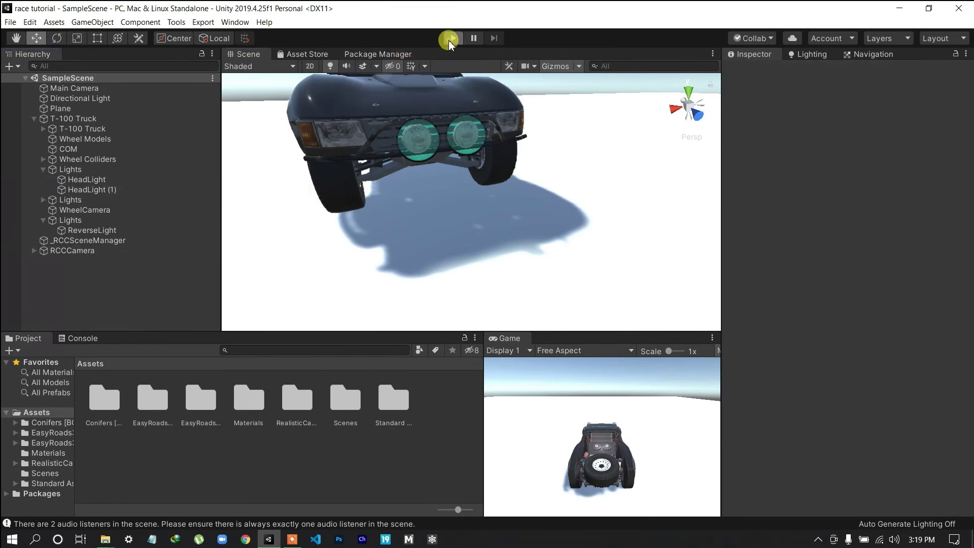
Play-test the truck's lights by driving in reverse and forward, and stop the test run
click(449, 40)
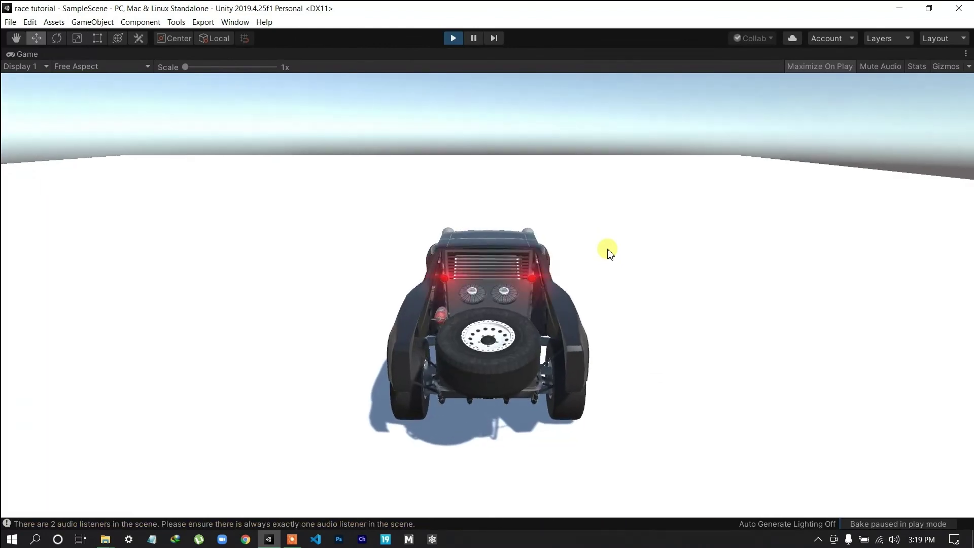
key(s)
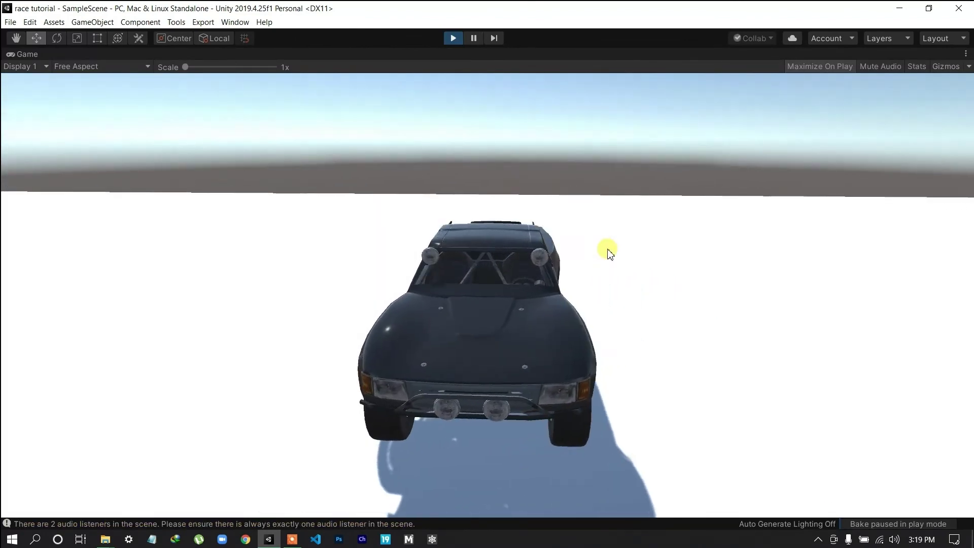
key(w)
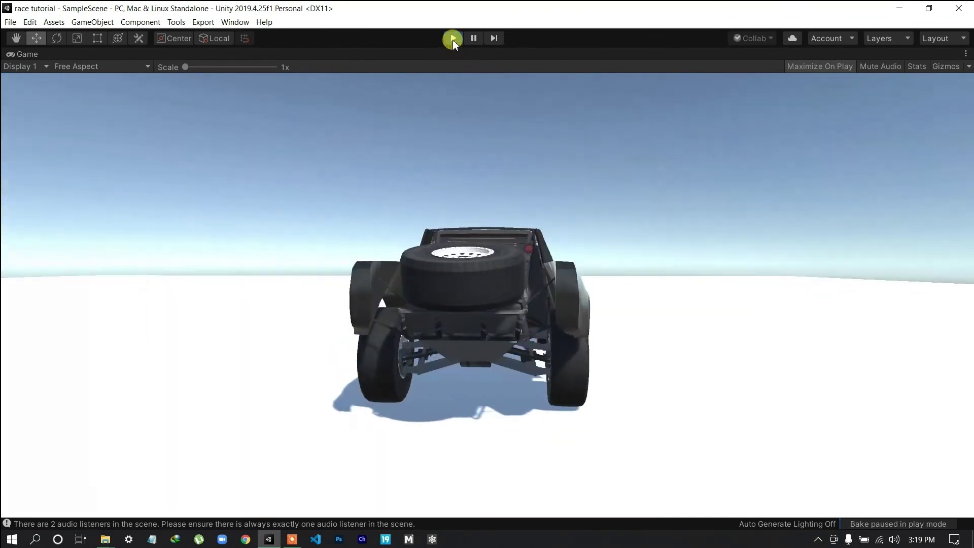
click(453, 40)
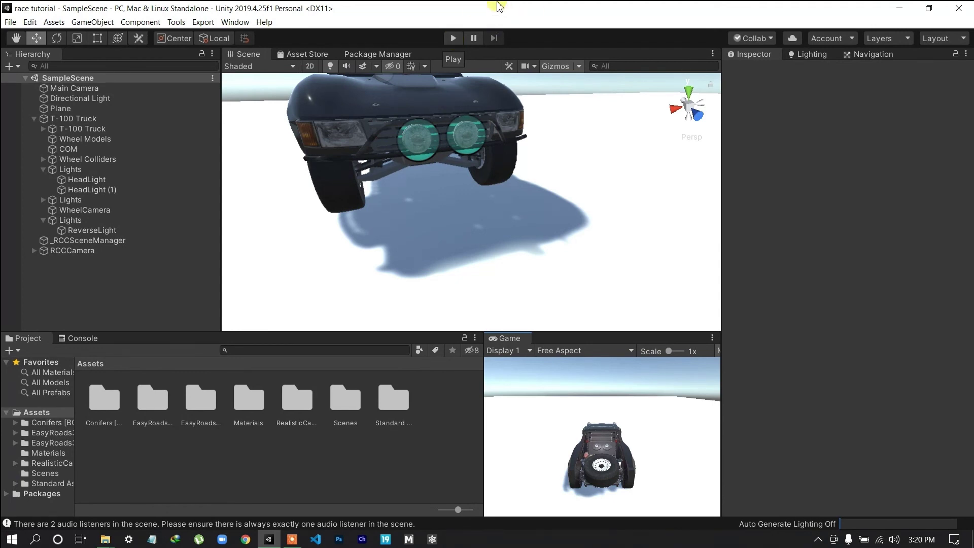
scroll(377, 183, down, 5)
right_drag(377, 180, 454, 186)
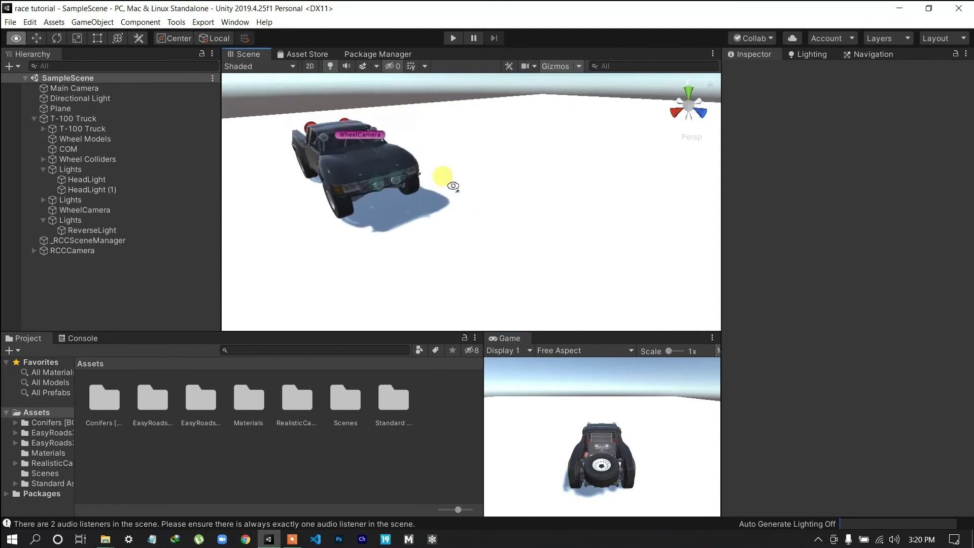
middle_drag(454, 187, 639, 203)
scroll(441, 171, down, 1)
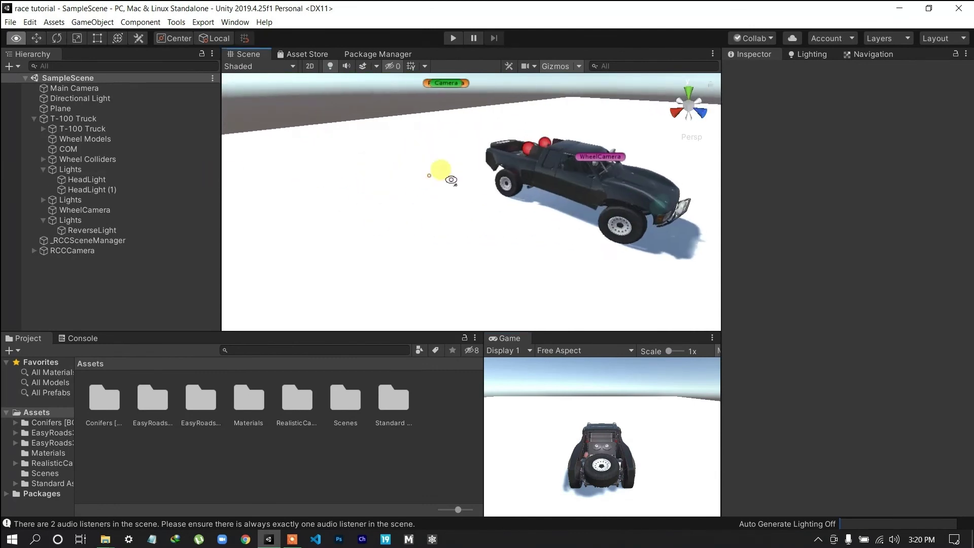
right_drag(441, 172, 486, 181)
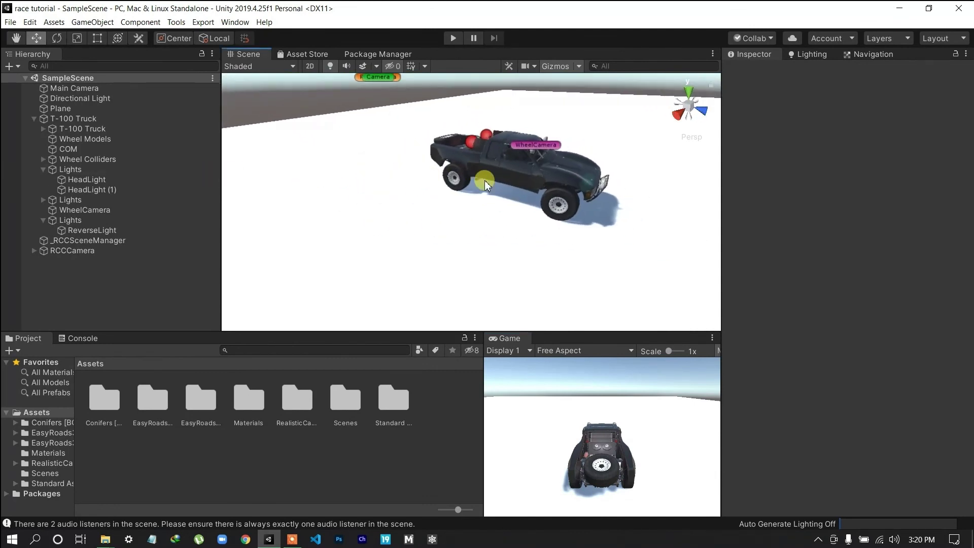